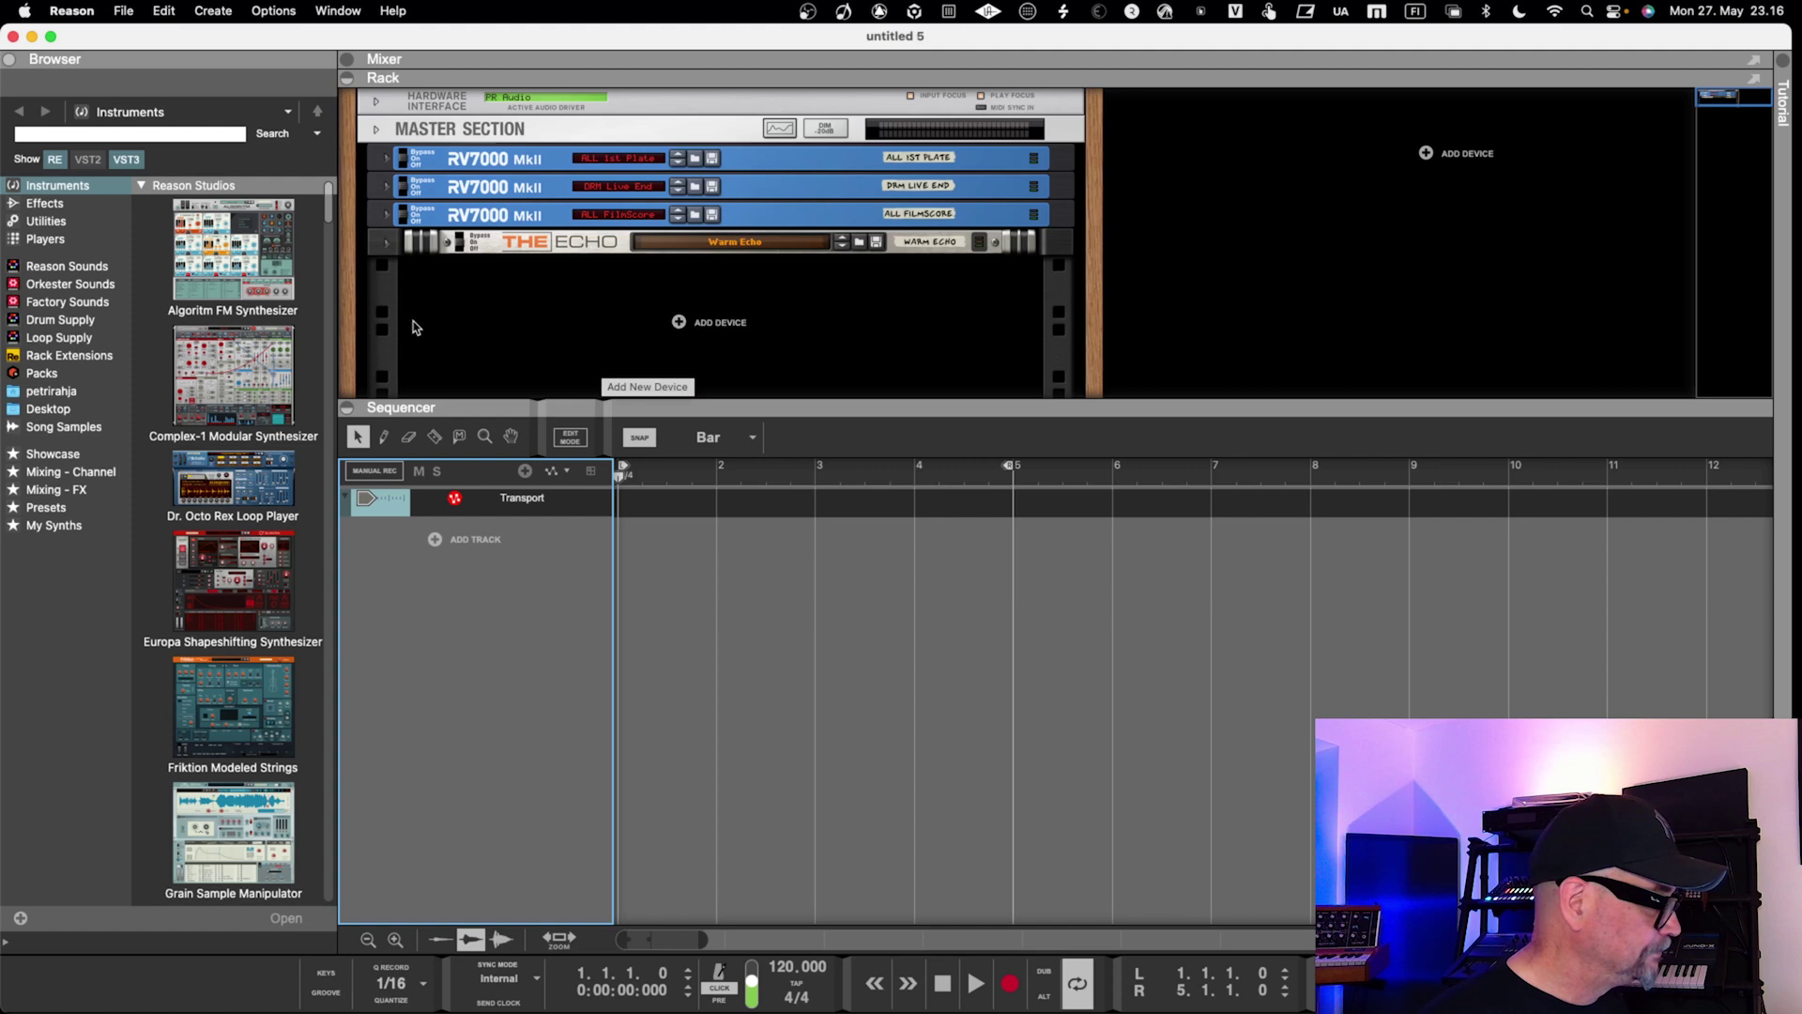
Show the browser's Players category and browse Beat Map, Drum Sequencer and the other players.
{"action": "left_click", "coordinate": [45, 239]}
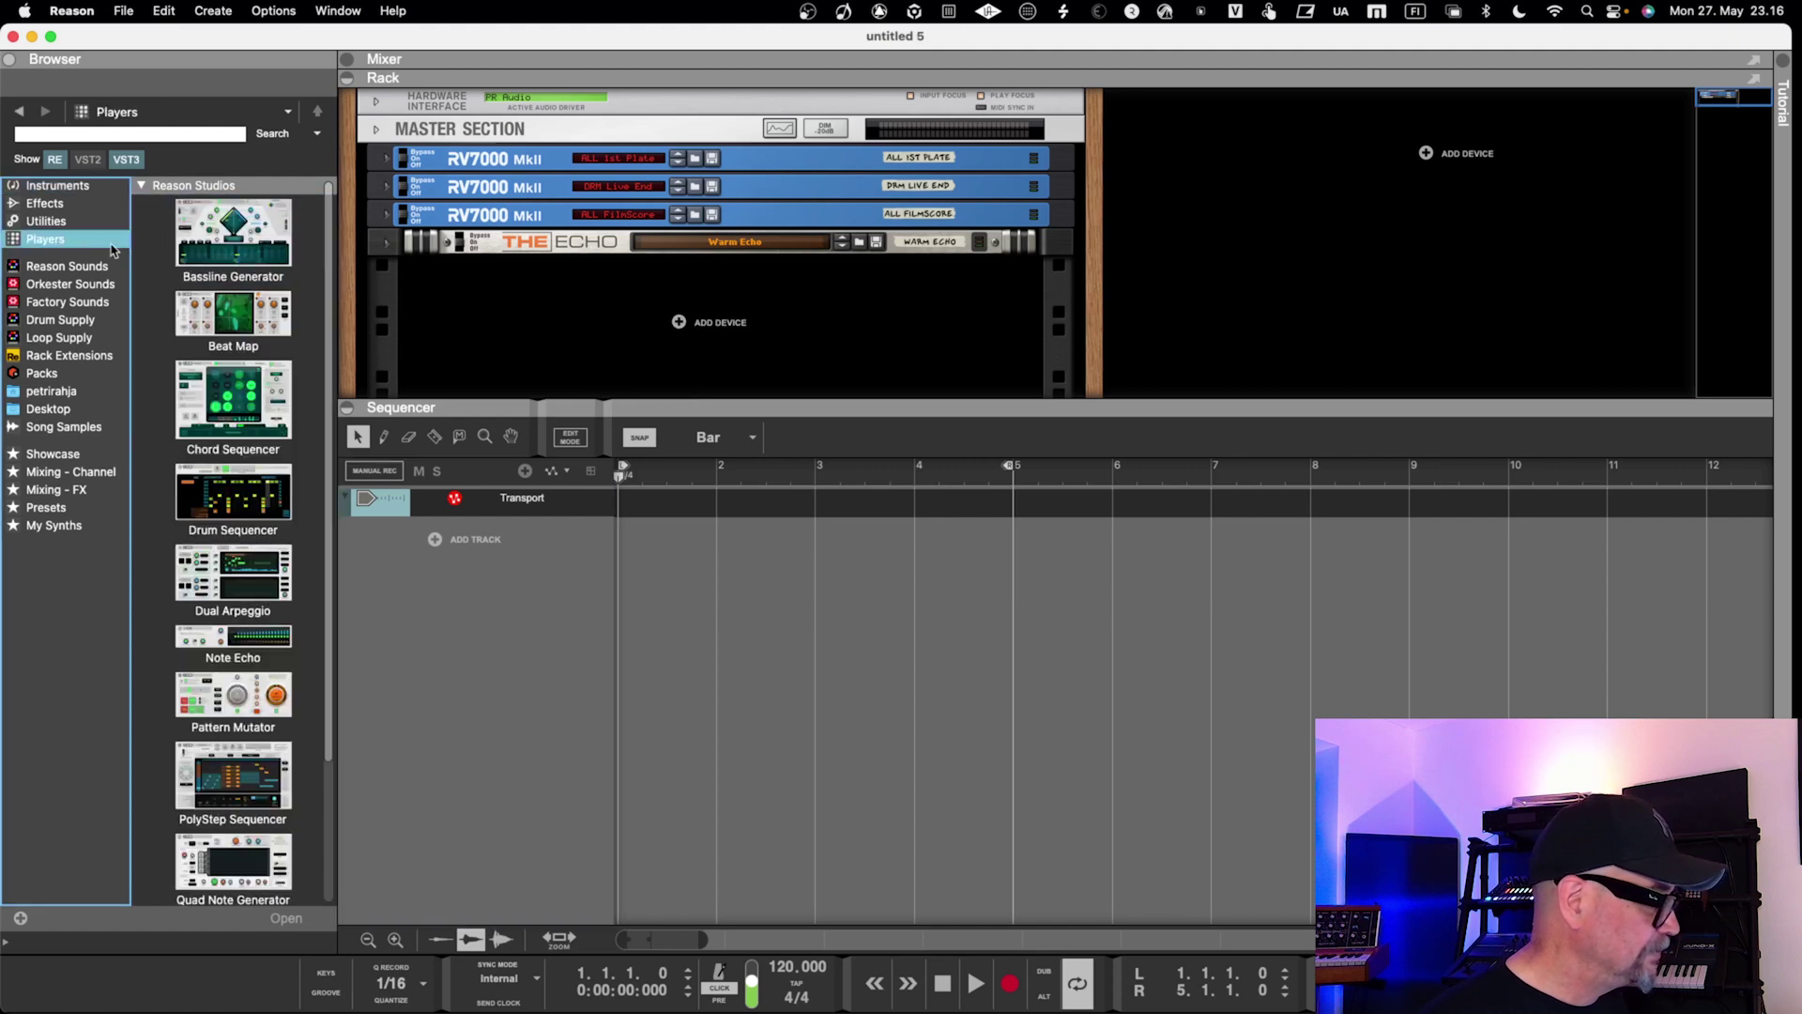
{"action": "left_click", "coordinate": [235, 319]}
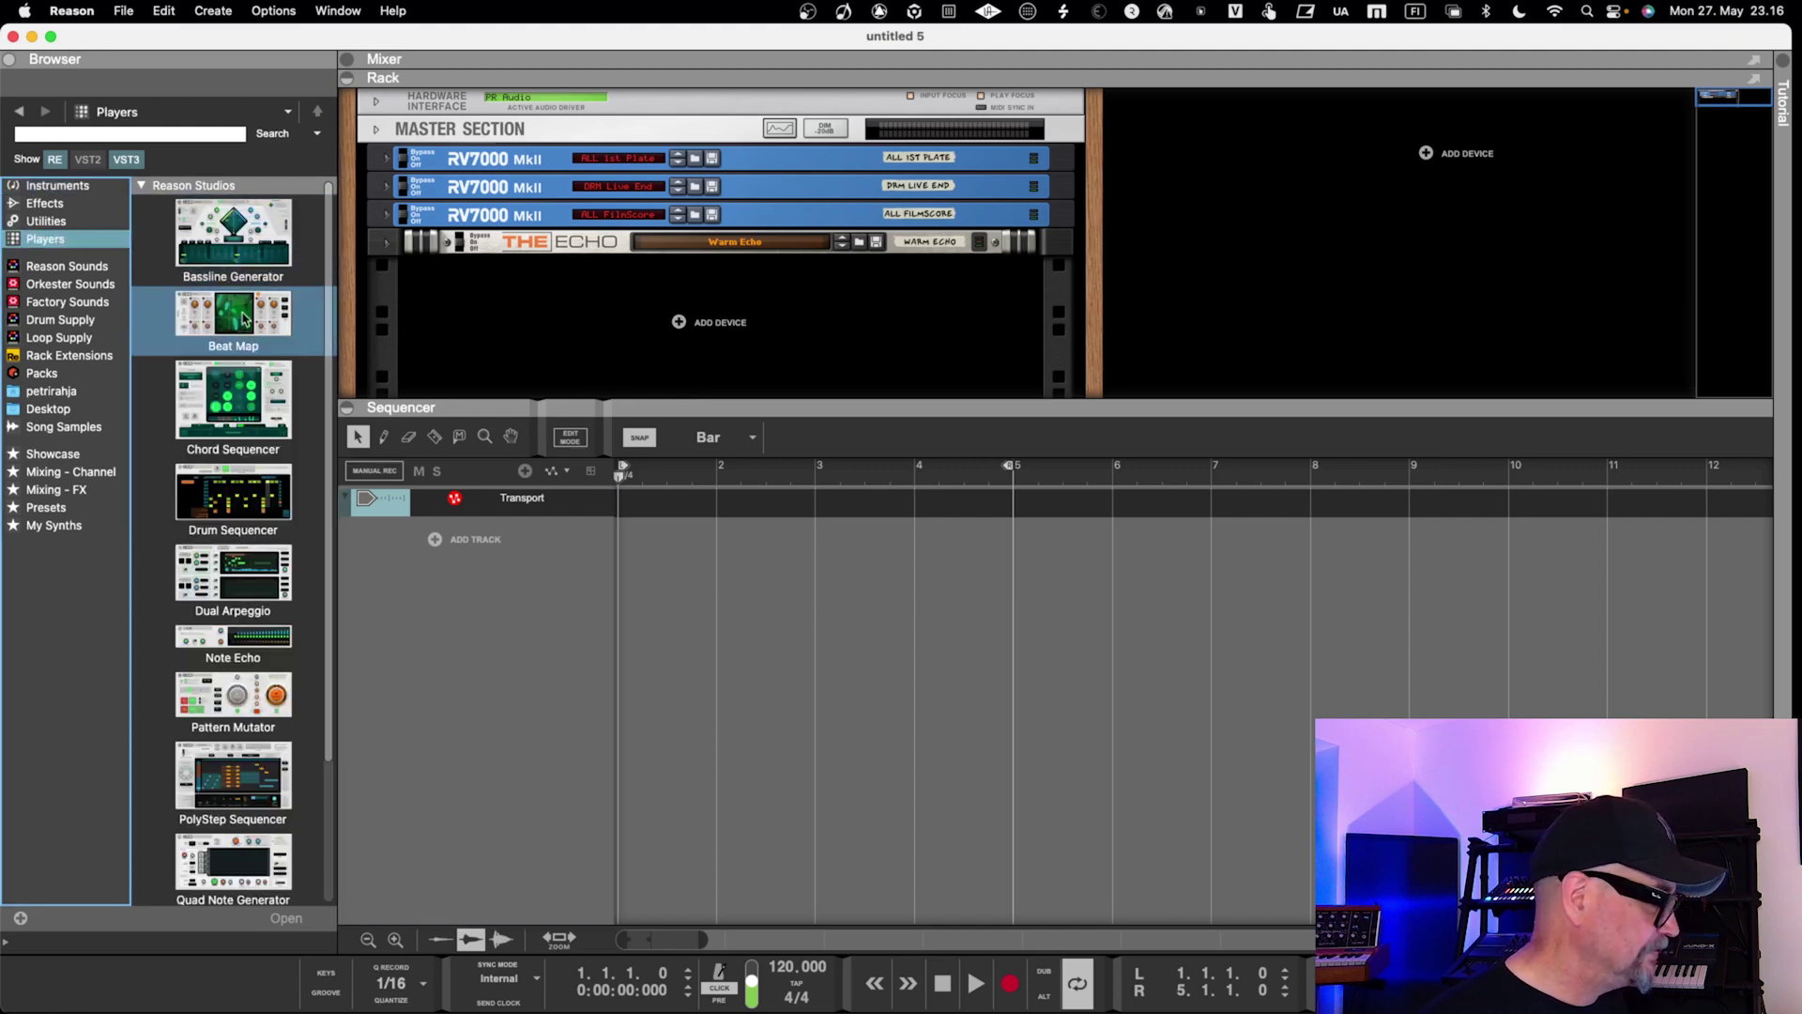
{"action": "left_click", "coordinate": [240, 402]}
{"action": "left_click", "coordinate": [227, 498]}
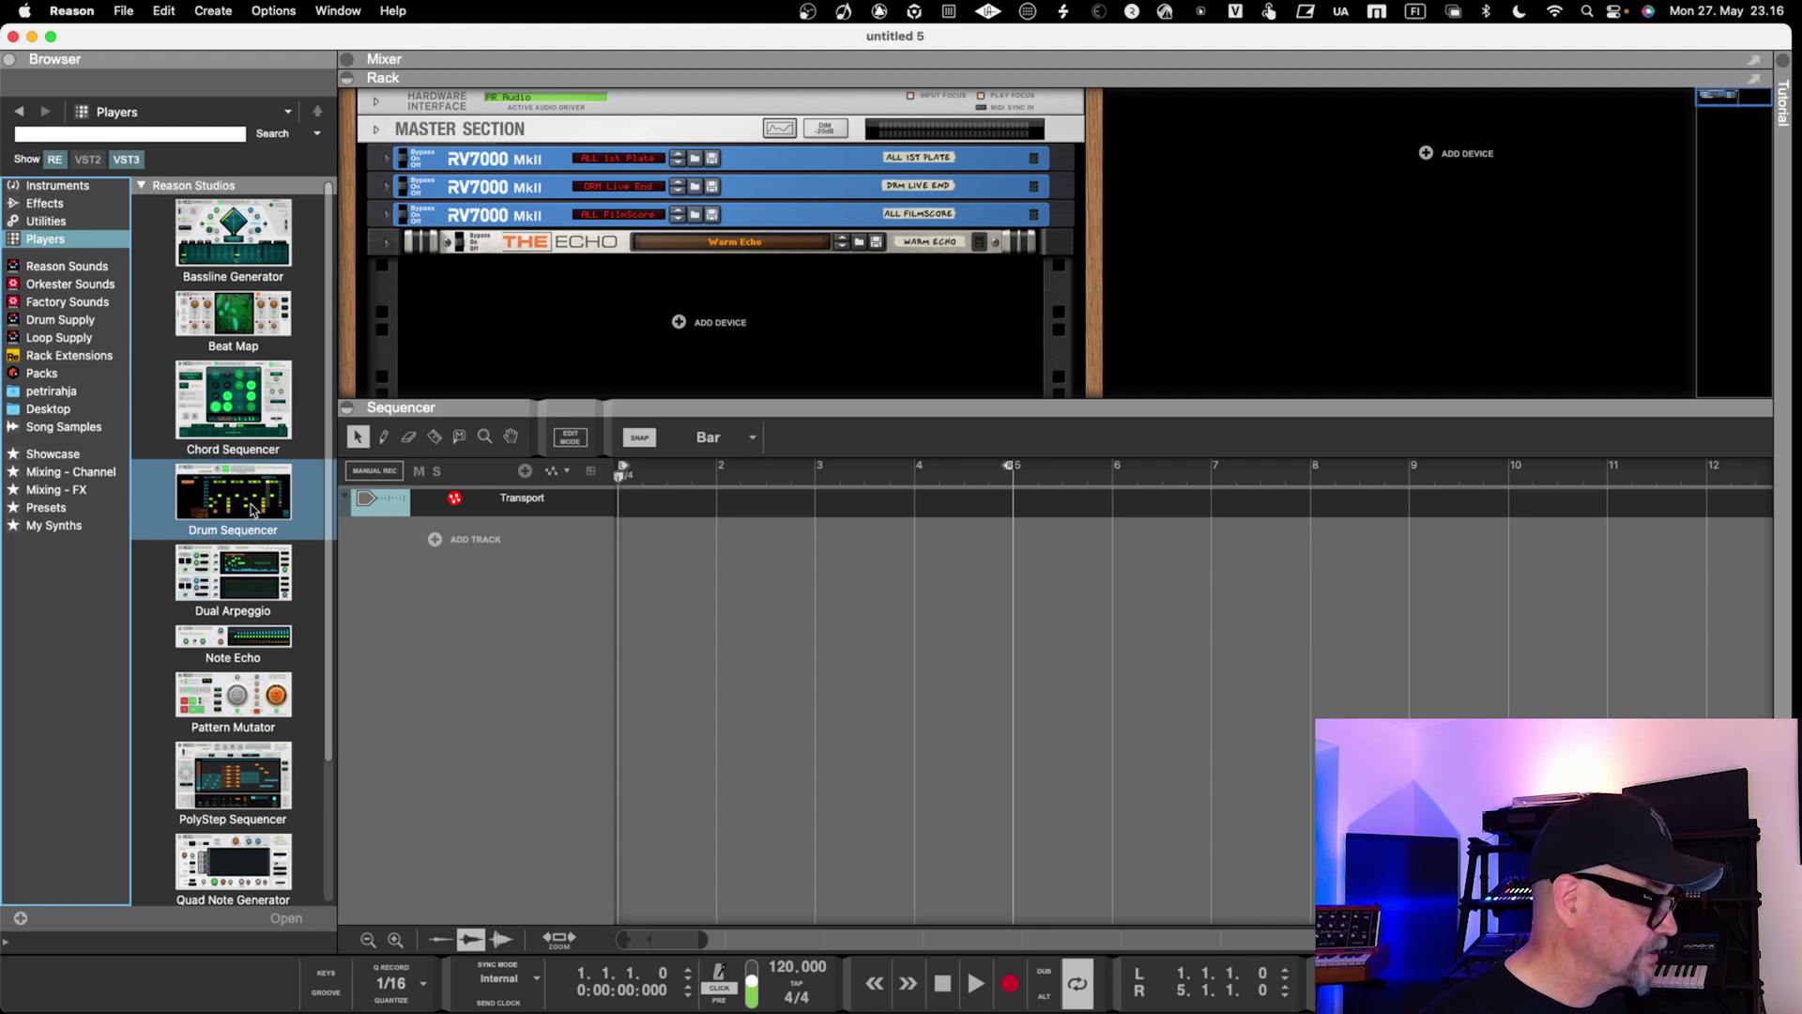
Create a new song from the TR-8S Template and expand its mixer with F5.
{"action": "left_click", "coordinate": [124, 16]}
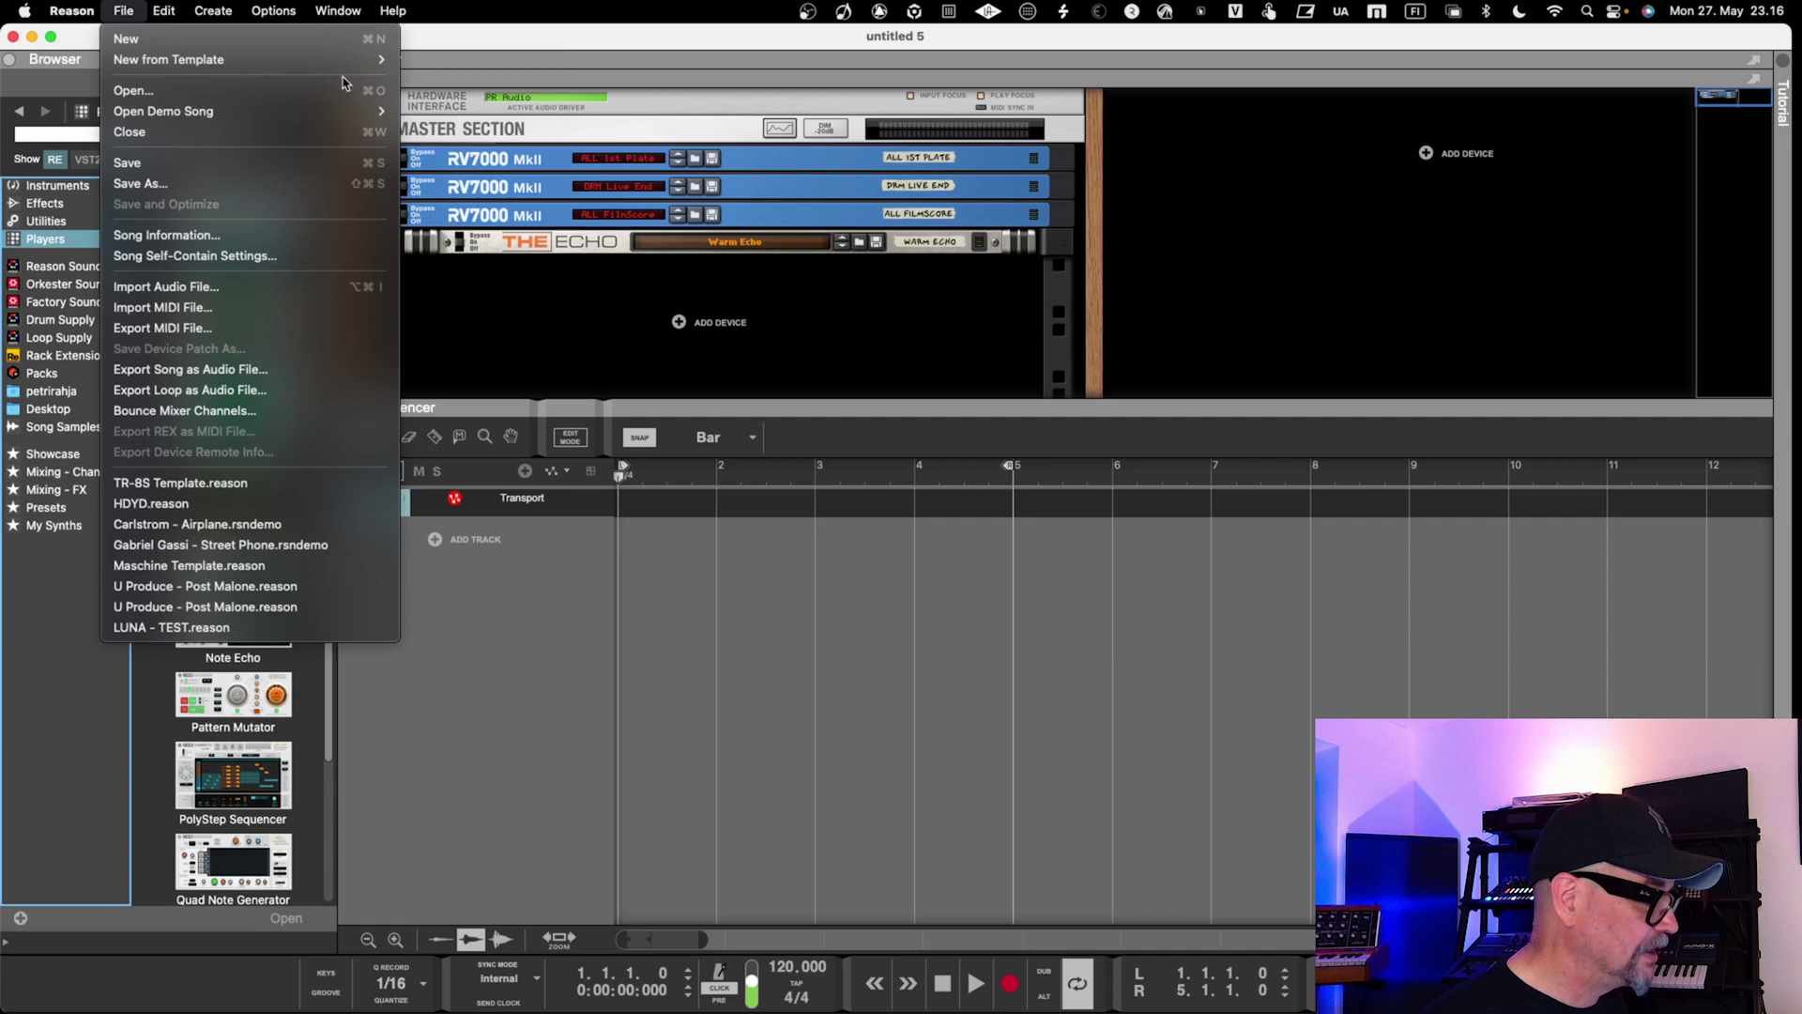
{"action": "mouse_move", "coordinate": [356, 70]}
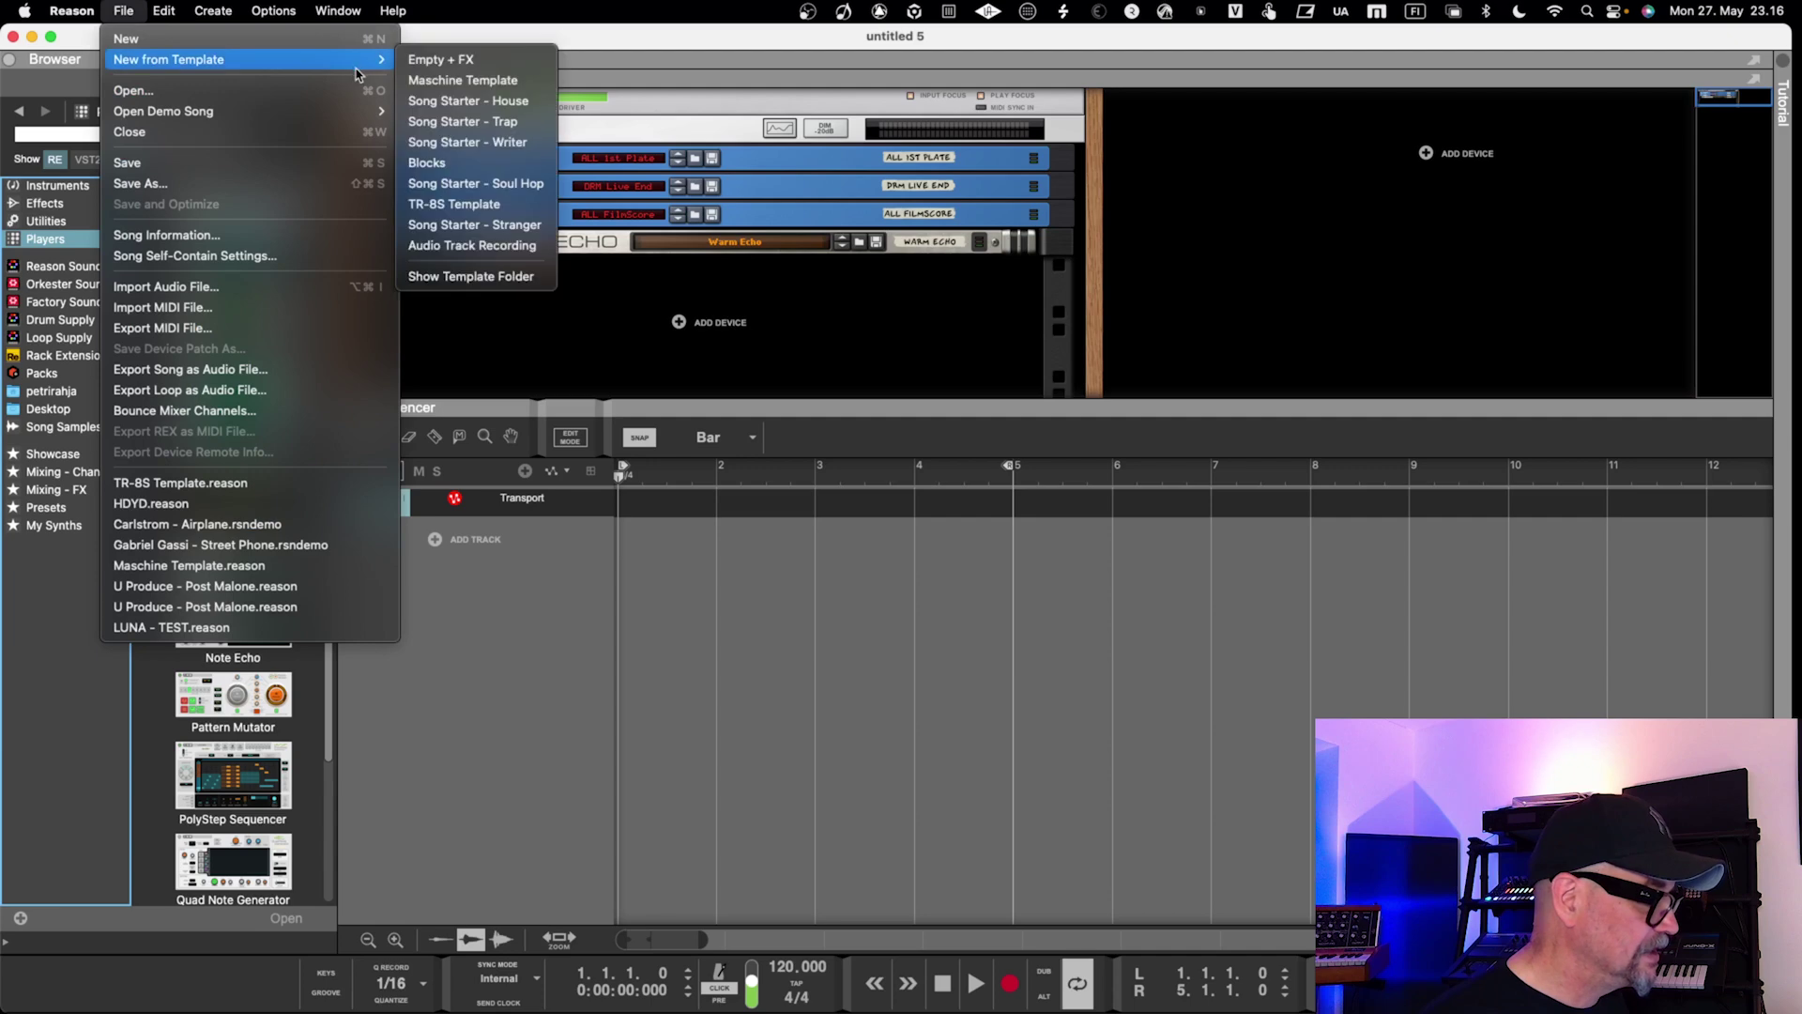
{"action": "left_click", "coordinate": [471, 209]}
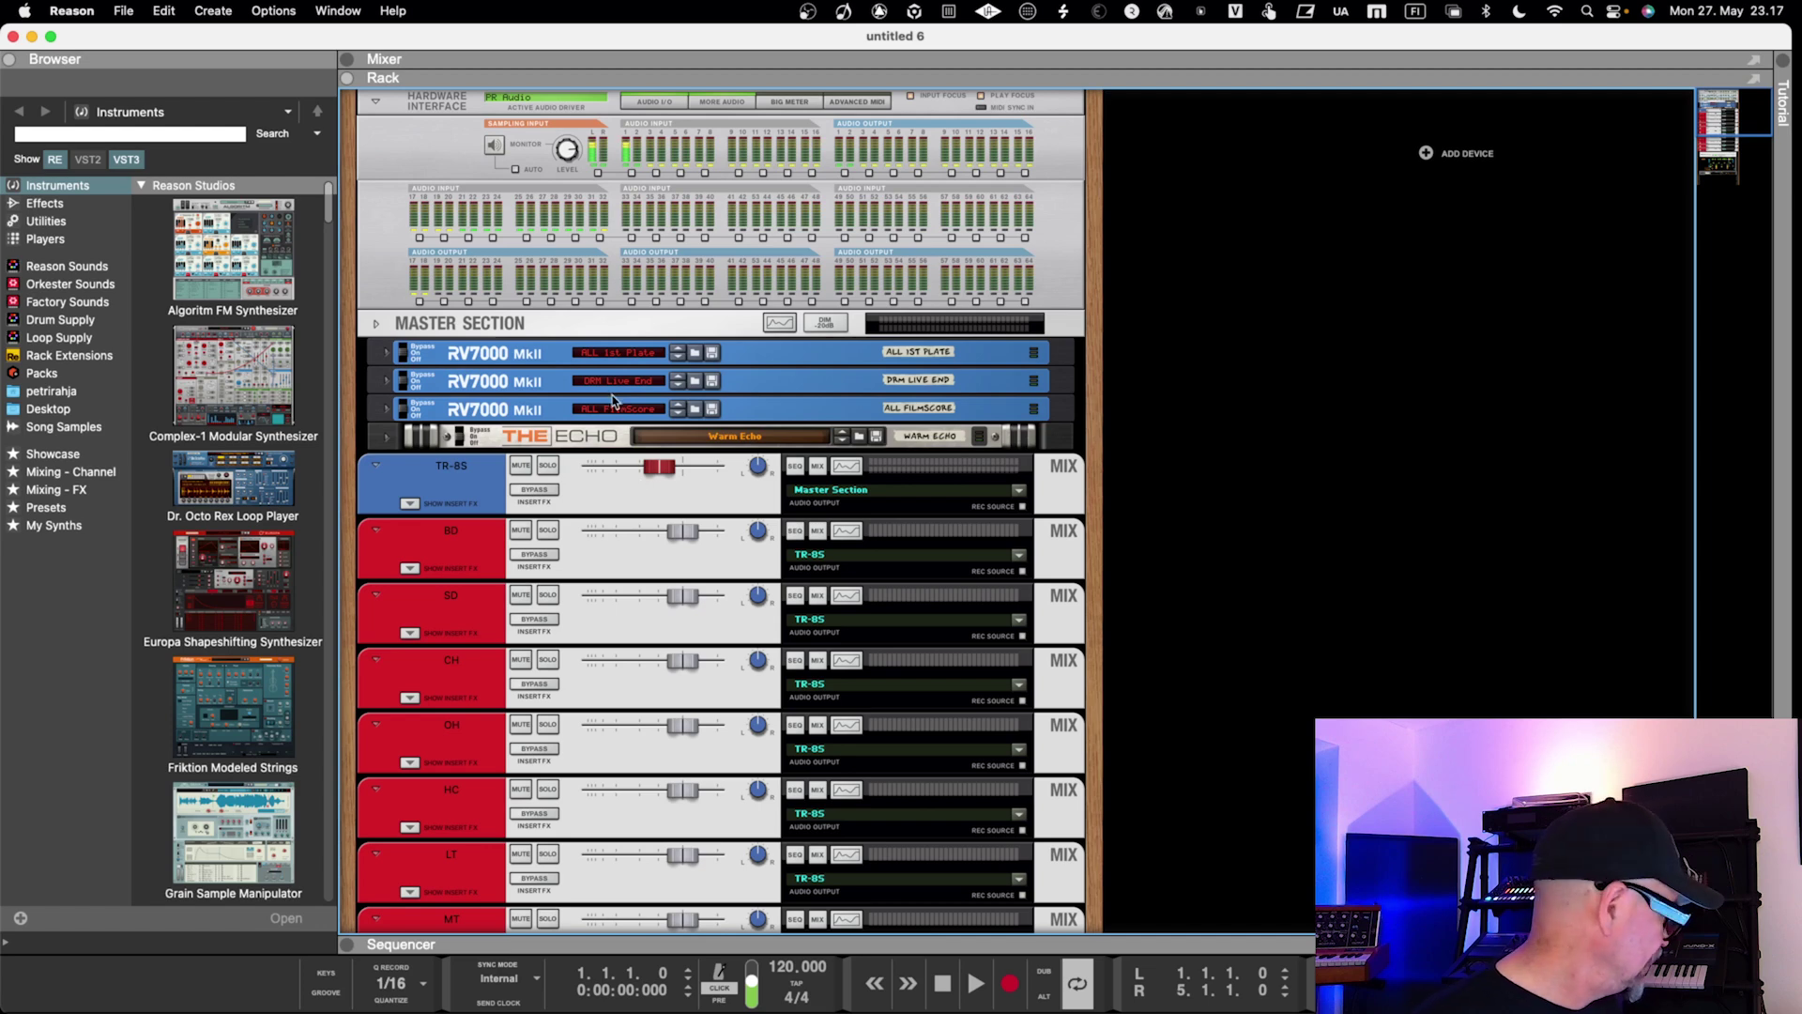
{"action": "key", "text": "F5"}
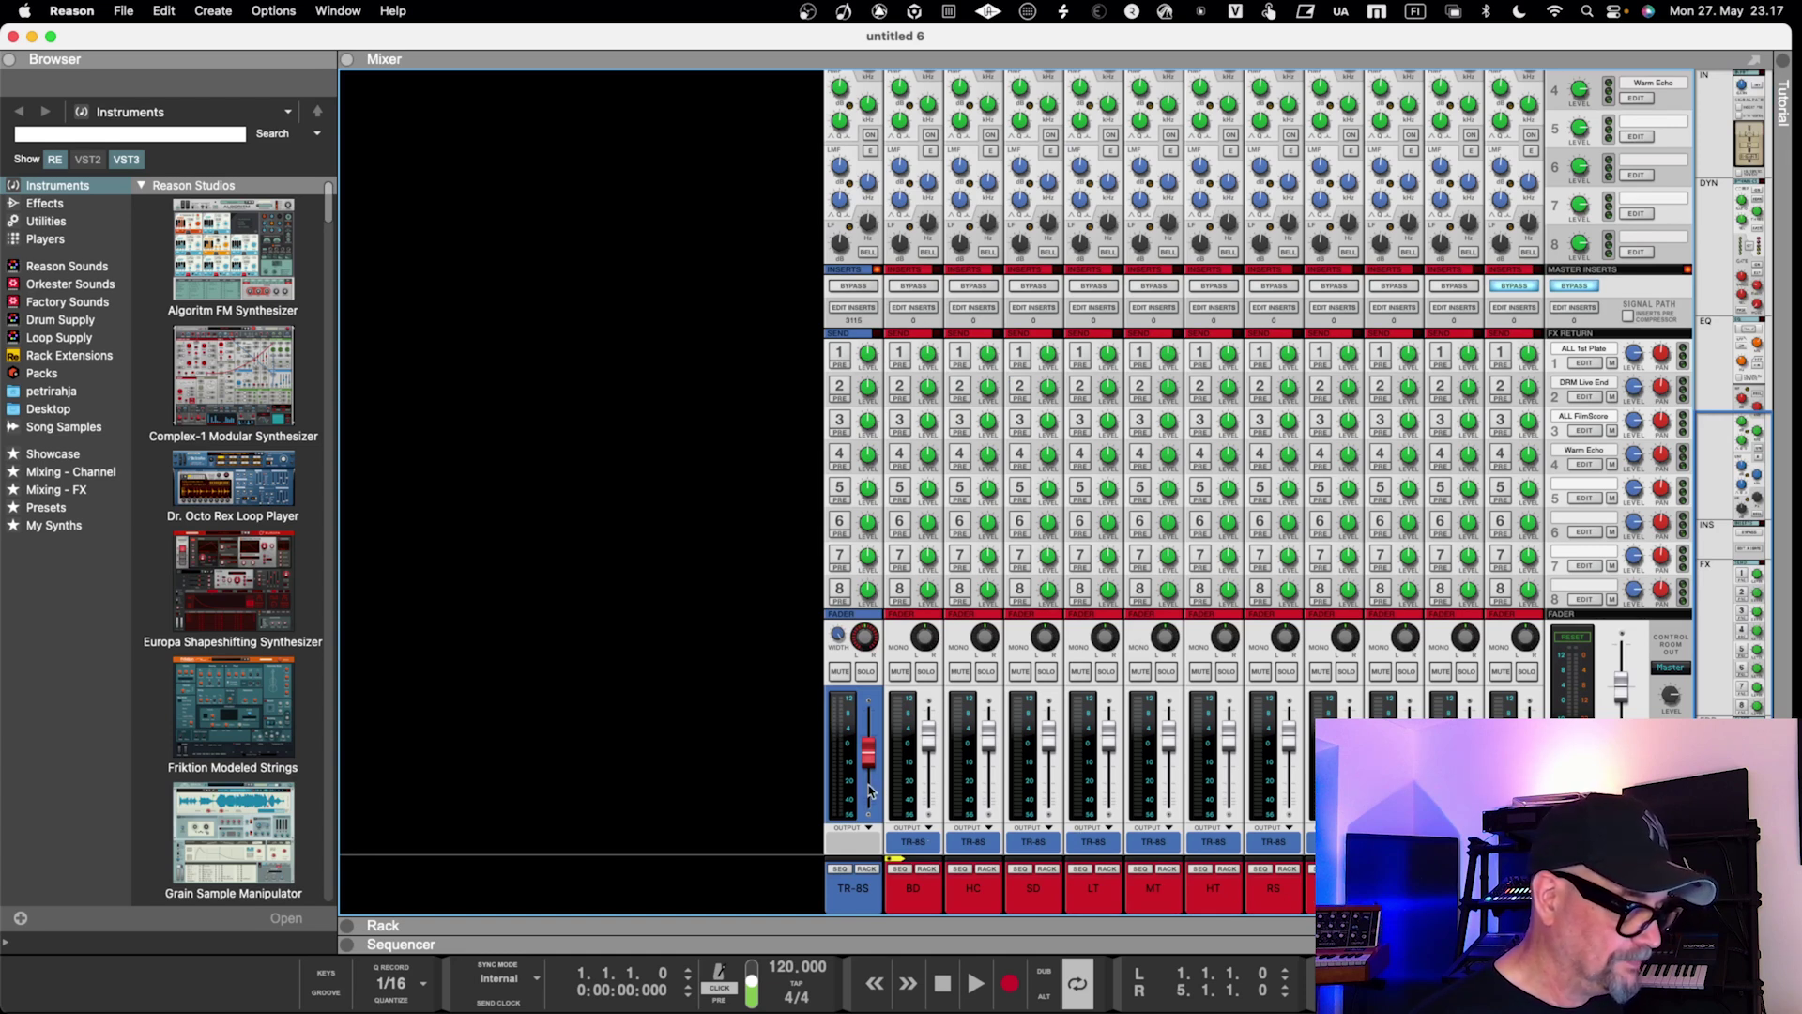
Dismiss the mixer's add-channel menu, switch to the rack and flip it to show the cabling.
{"action": "right_click", "coordinate": [744, 624]}
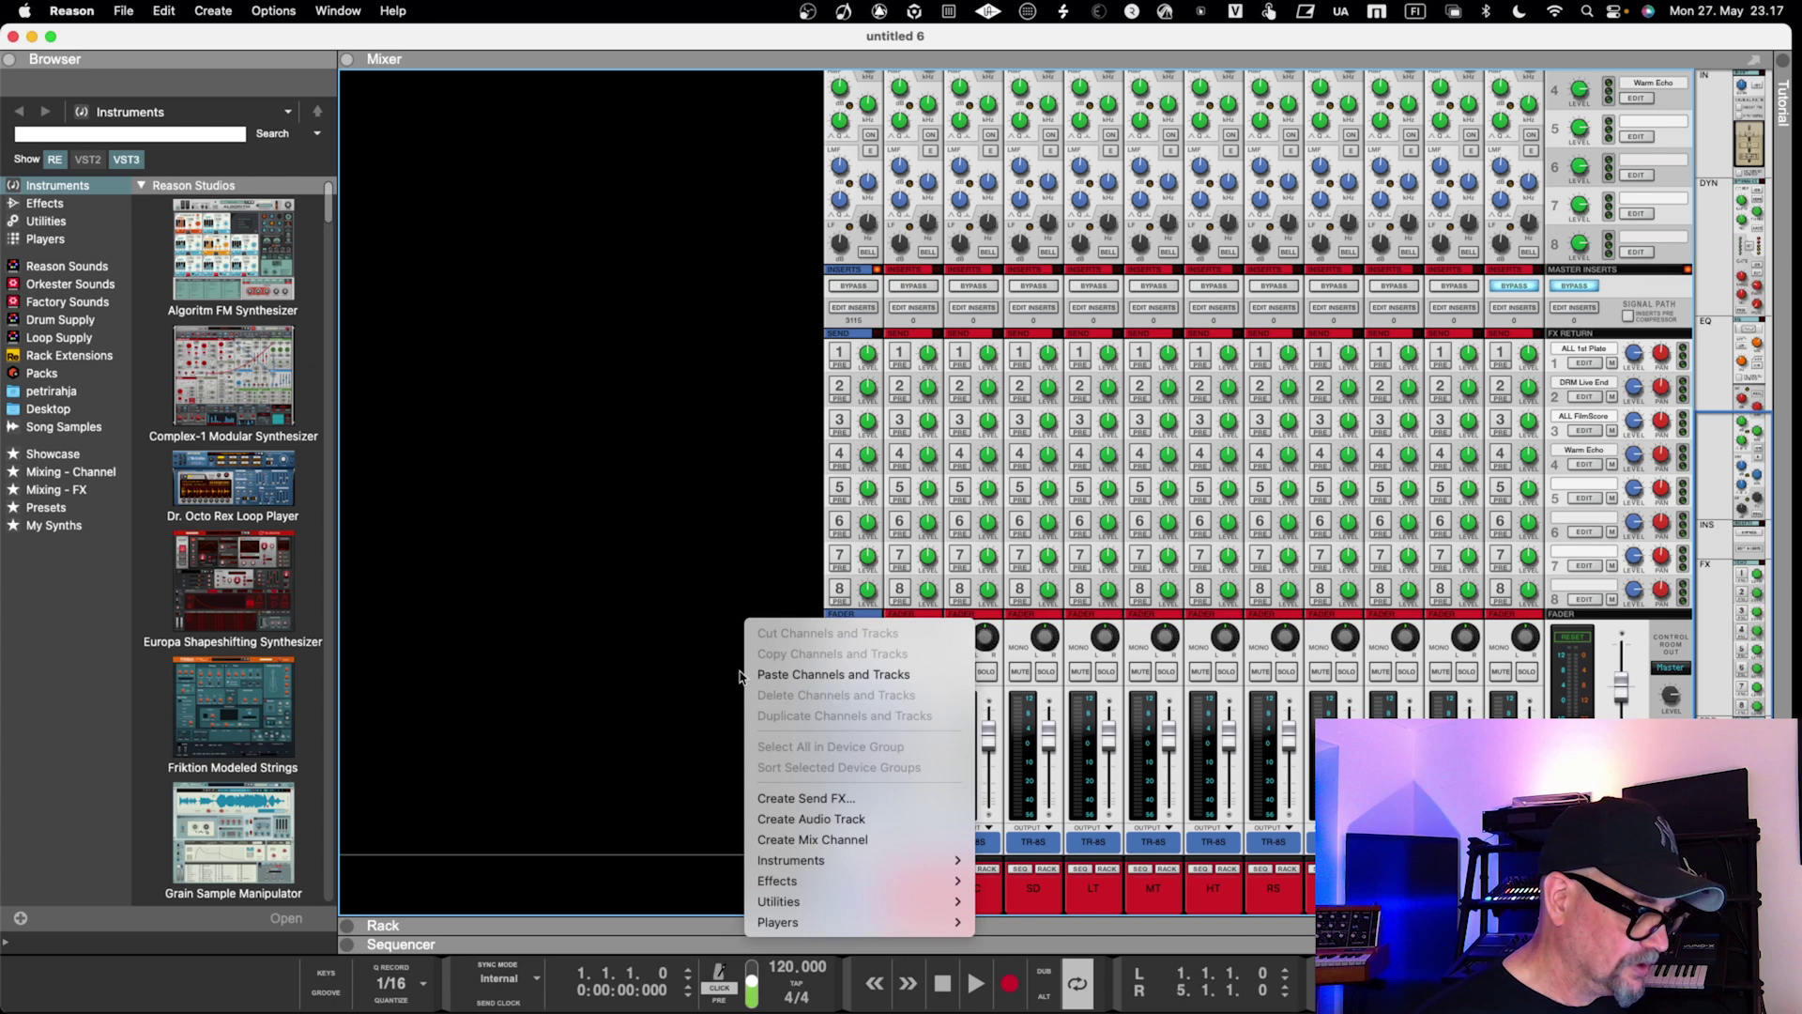
{"action": "left_click", "coordinate": [803, 845]}
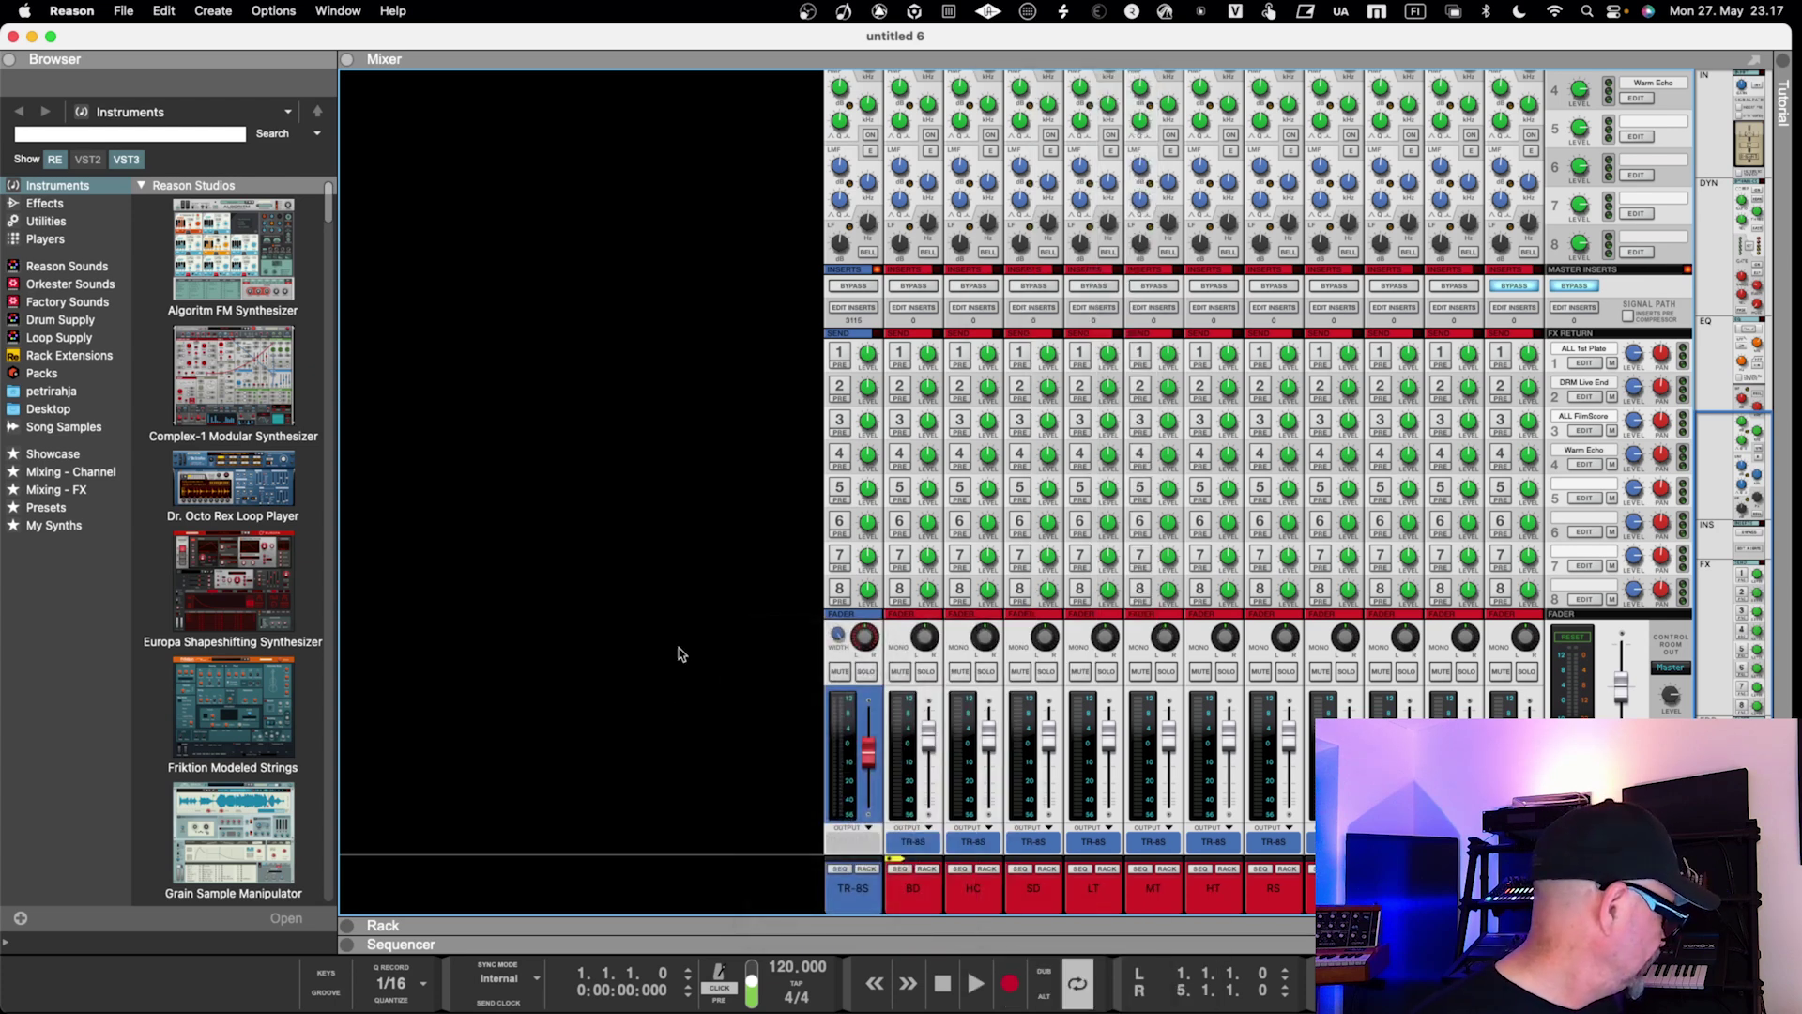
{"action": "key", "text": "F6"}
{"action": "key", "text": "Tab"}
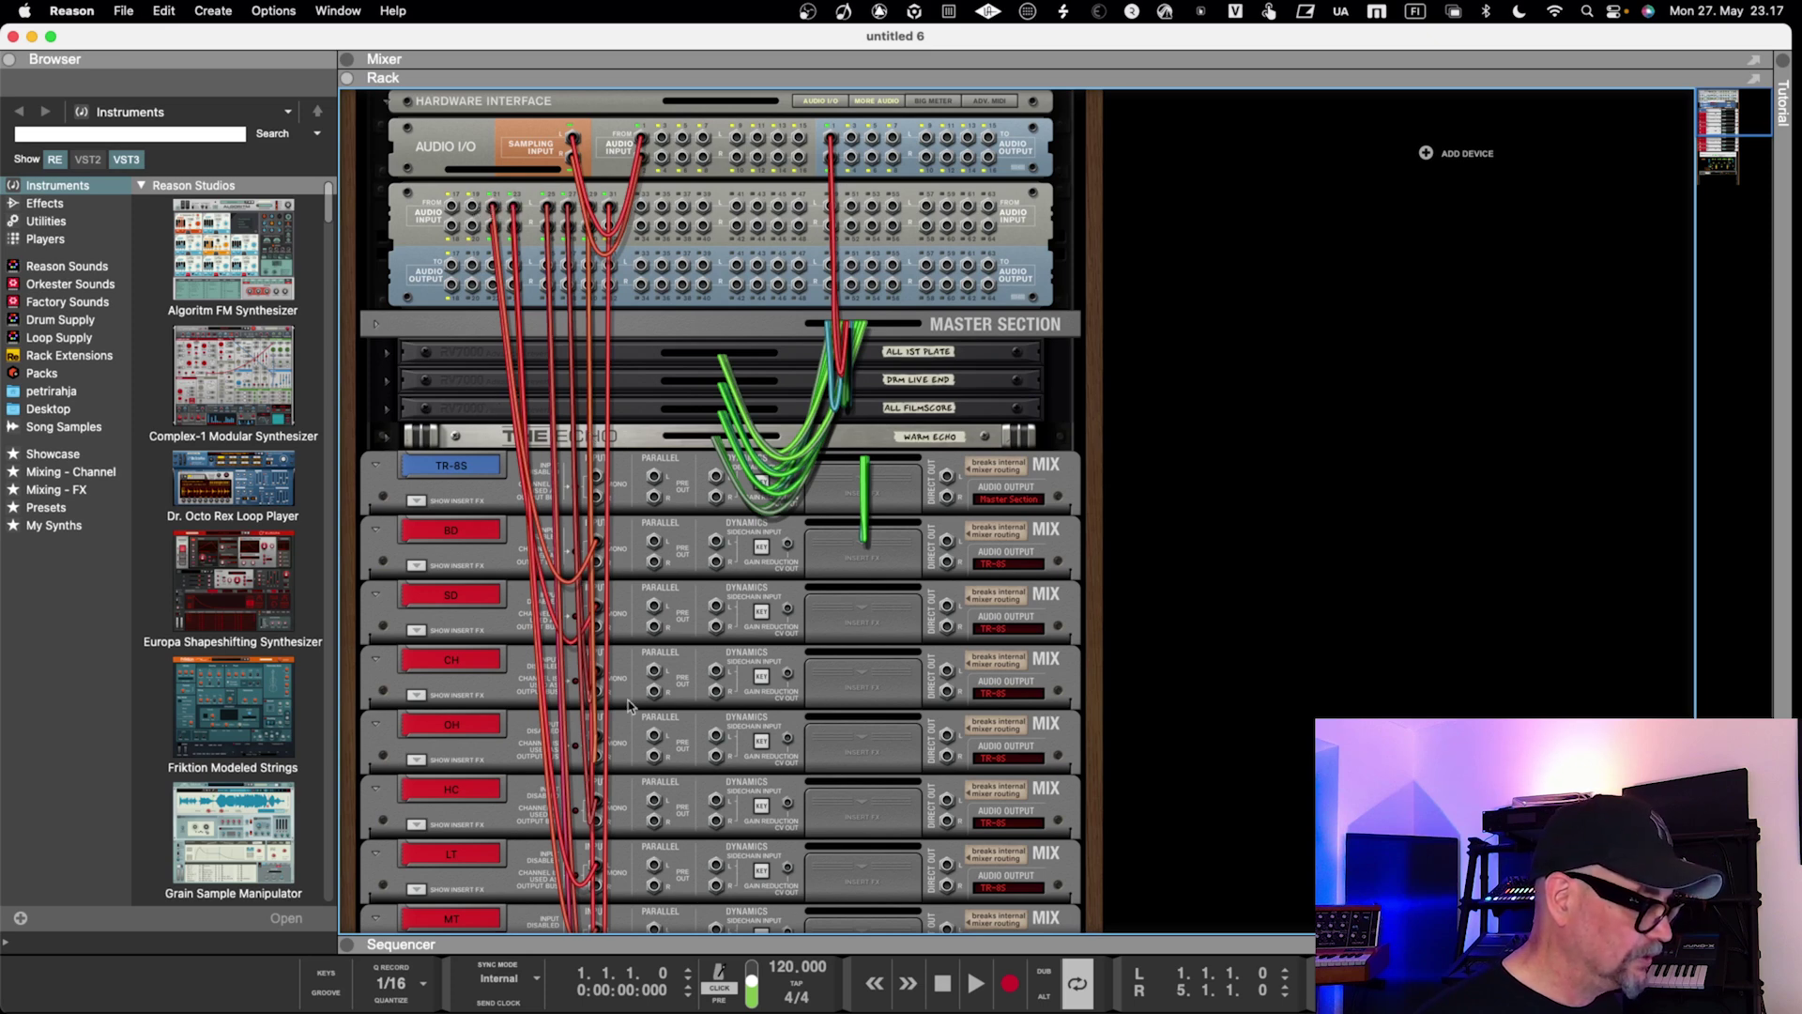
Look over the rear cabling, then flip the rack back to its front panels.
{"action": "scroll", "coordinate": [690, 795], "scroll_direction": "down", "scroll_amount": 5}
{"action": "scroll", "coordinate": [683, 705], "scroll_direction": "up", "scroll_amount": 3}
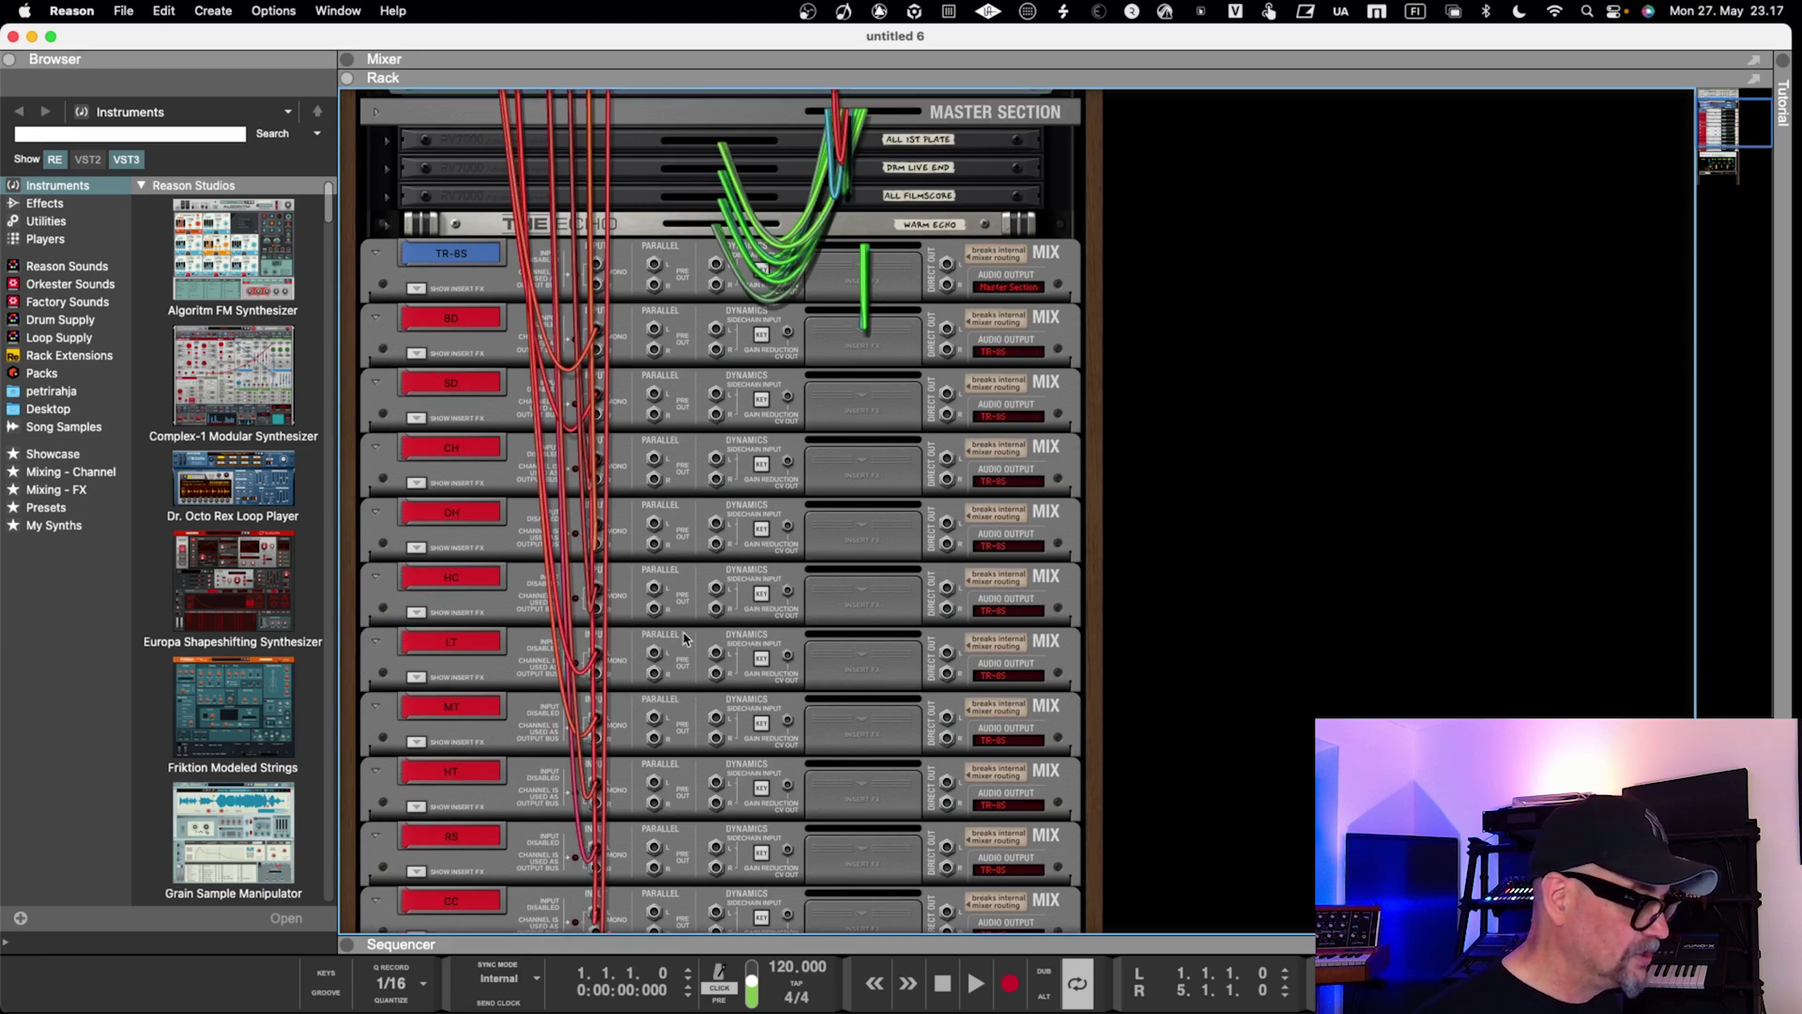
{"action": "scroll", "coordinate": [683, 582], "scroll_direction": "down", "scroll_amount": 5}
{"action": "scroll", "coordinate": [682, 582], "scroll_direction": "up", "scroll_amount": 6}
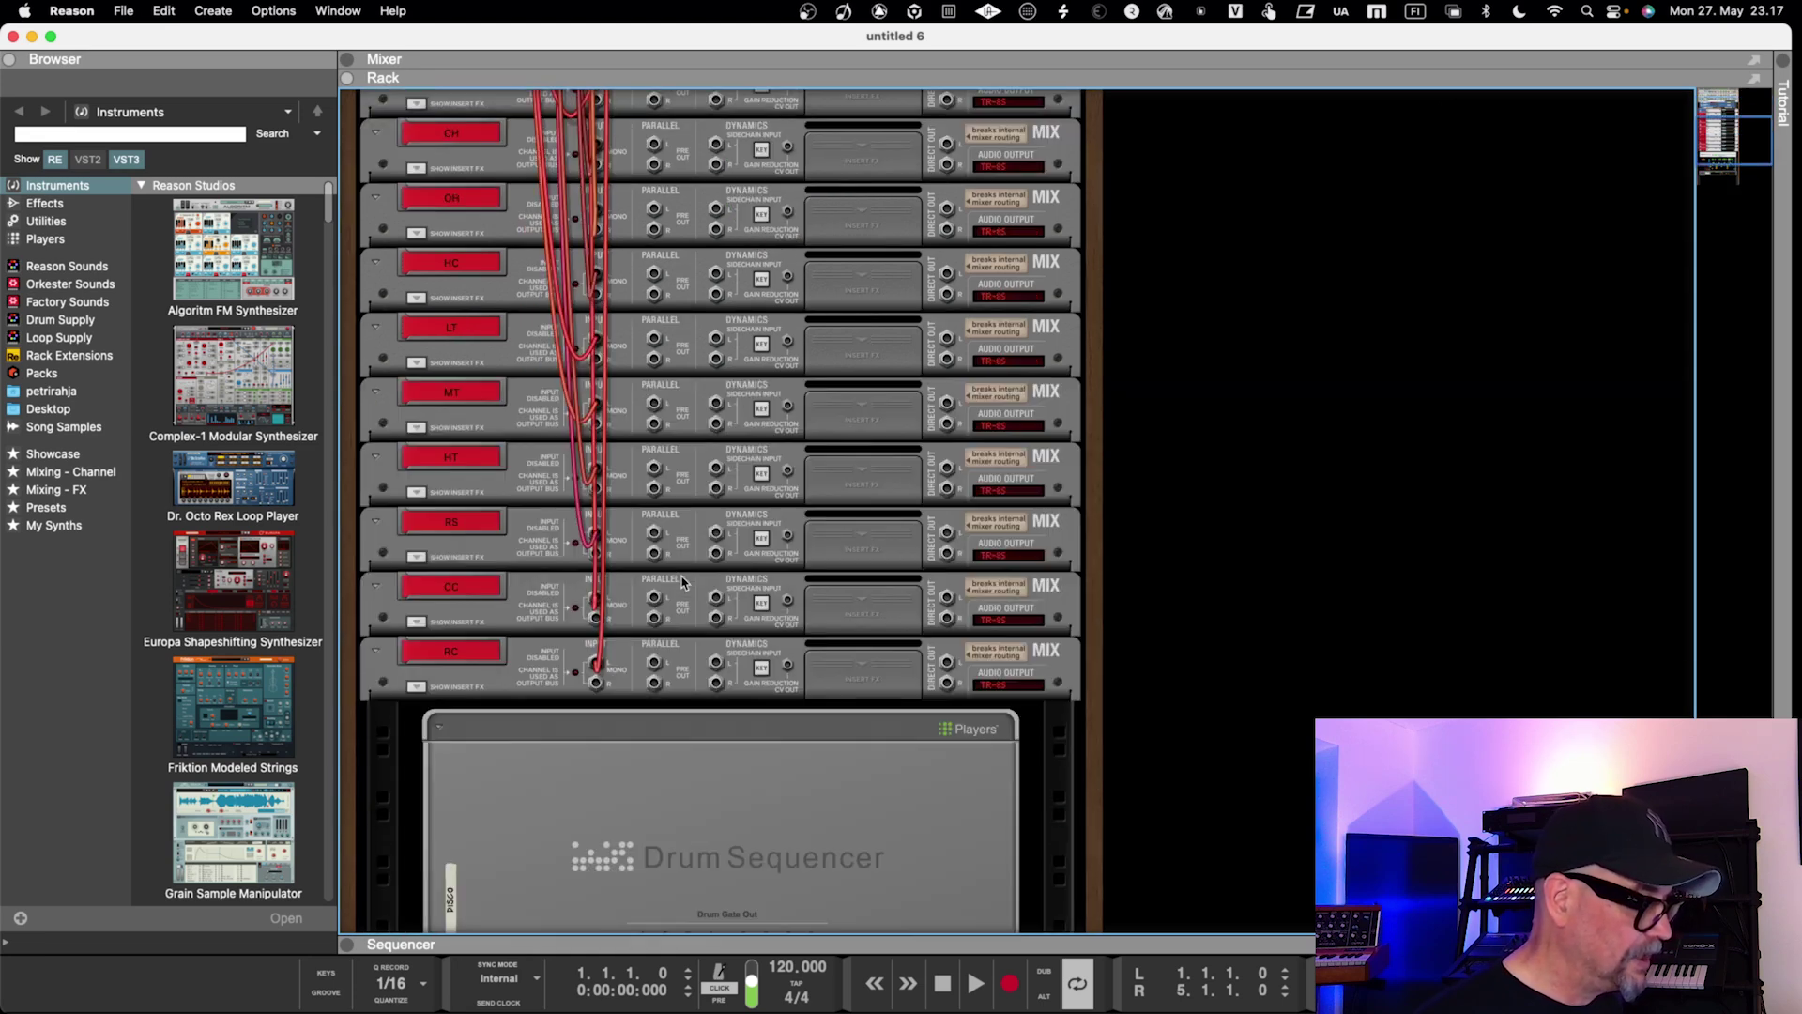
{"action": "scroll", "coordinate": [683, 582], "scroll_direction": "down", "scroll_amount": 1}
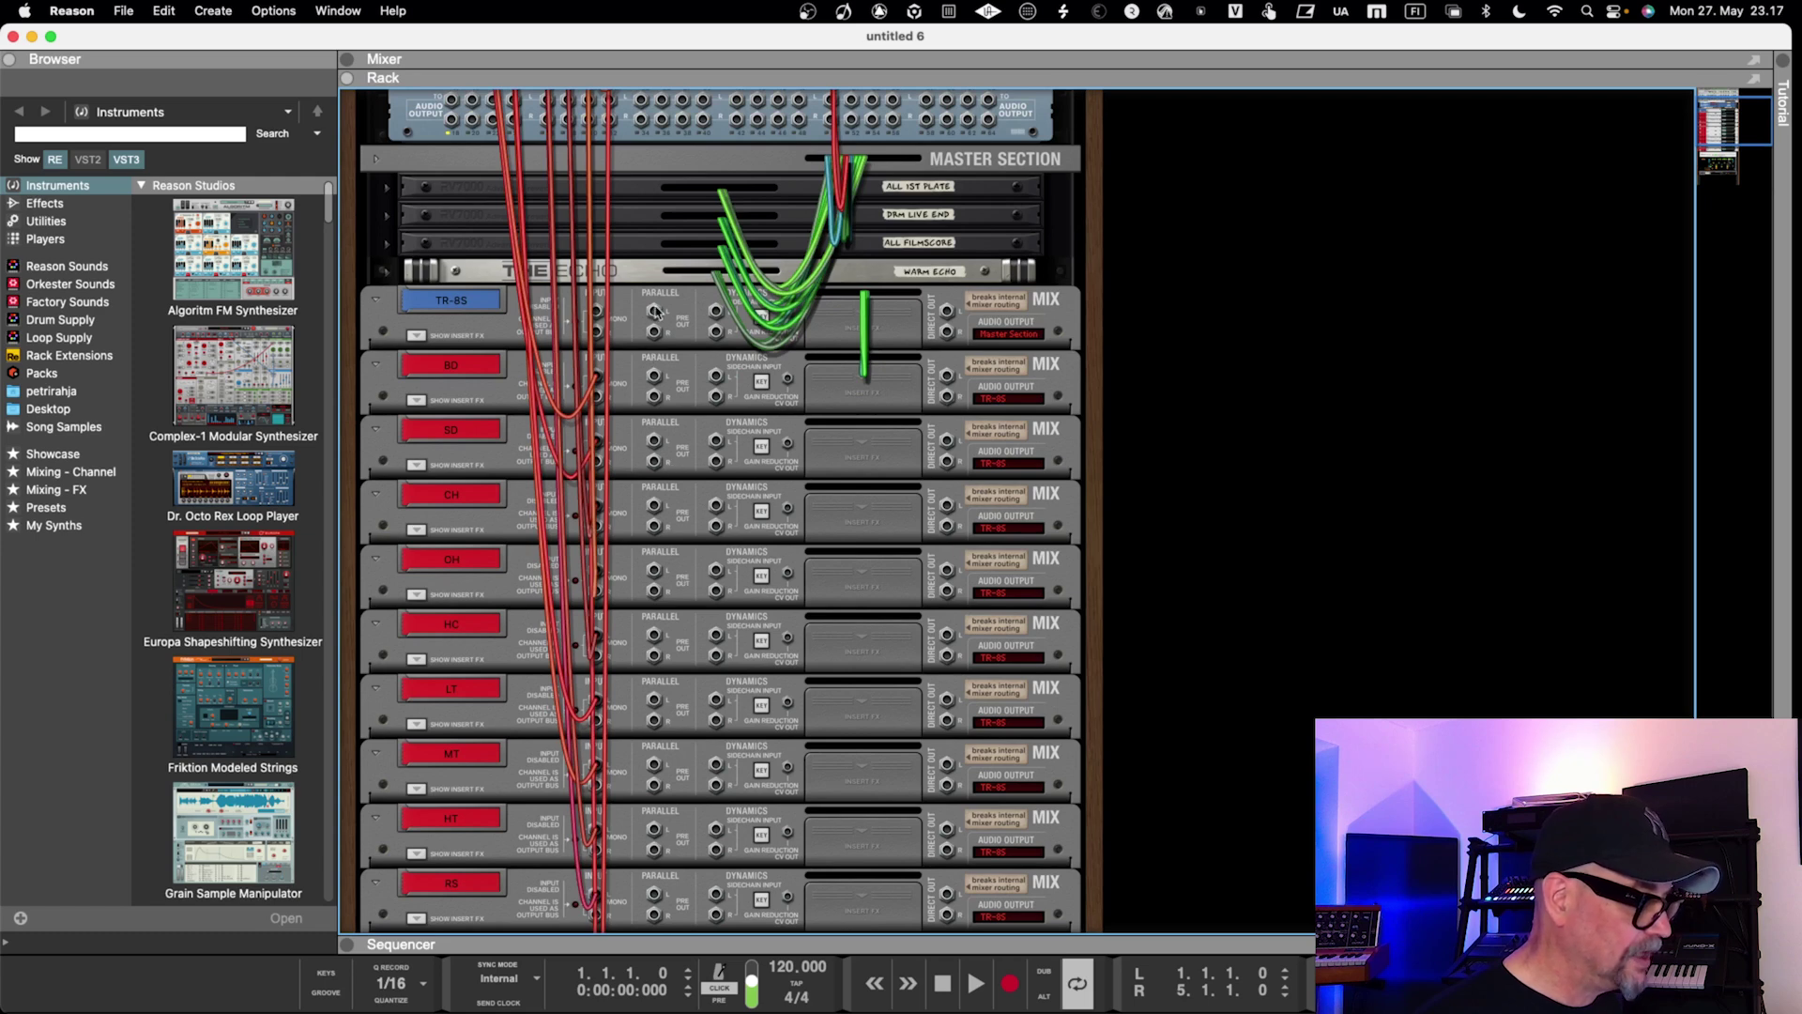
{"action": "key", "text": "Tab"}
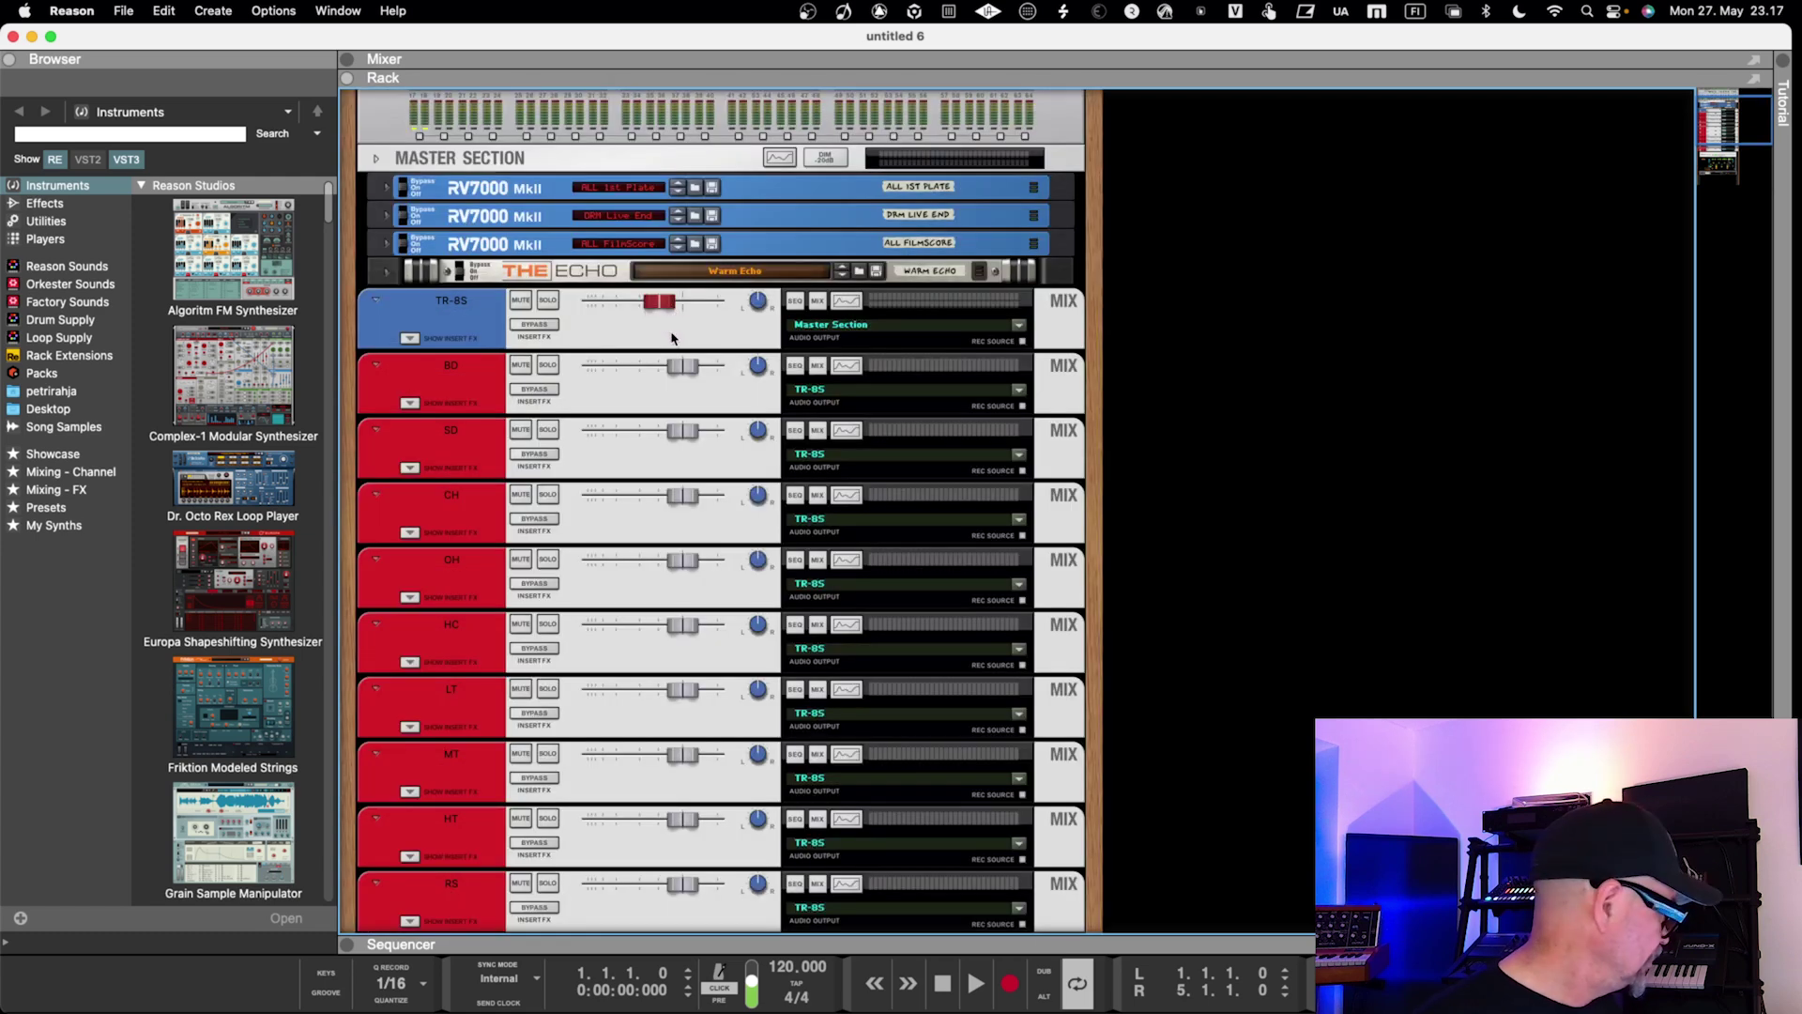
Hide the browser and show the mixer and sequencer alongside the rack.
{"action": "key", "text": "F3"}
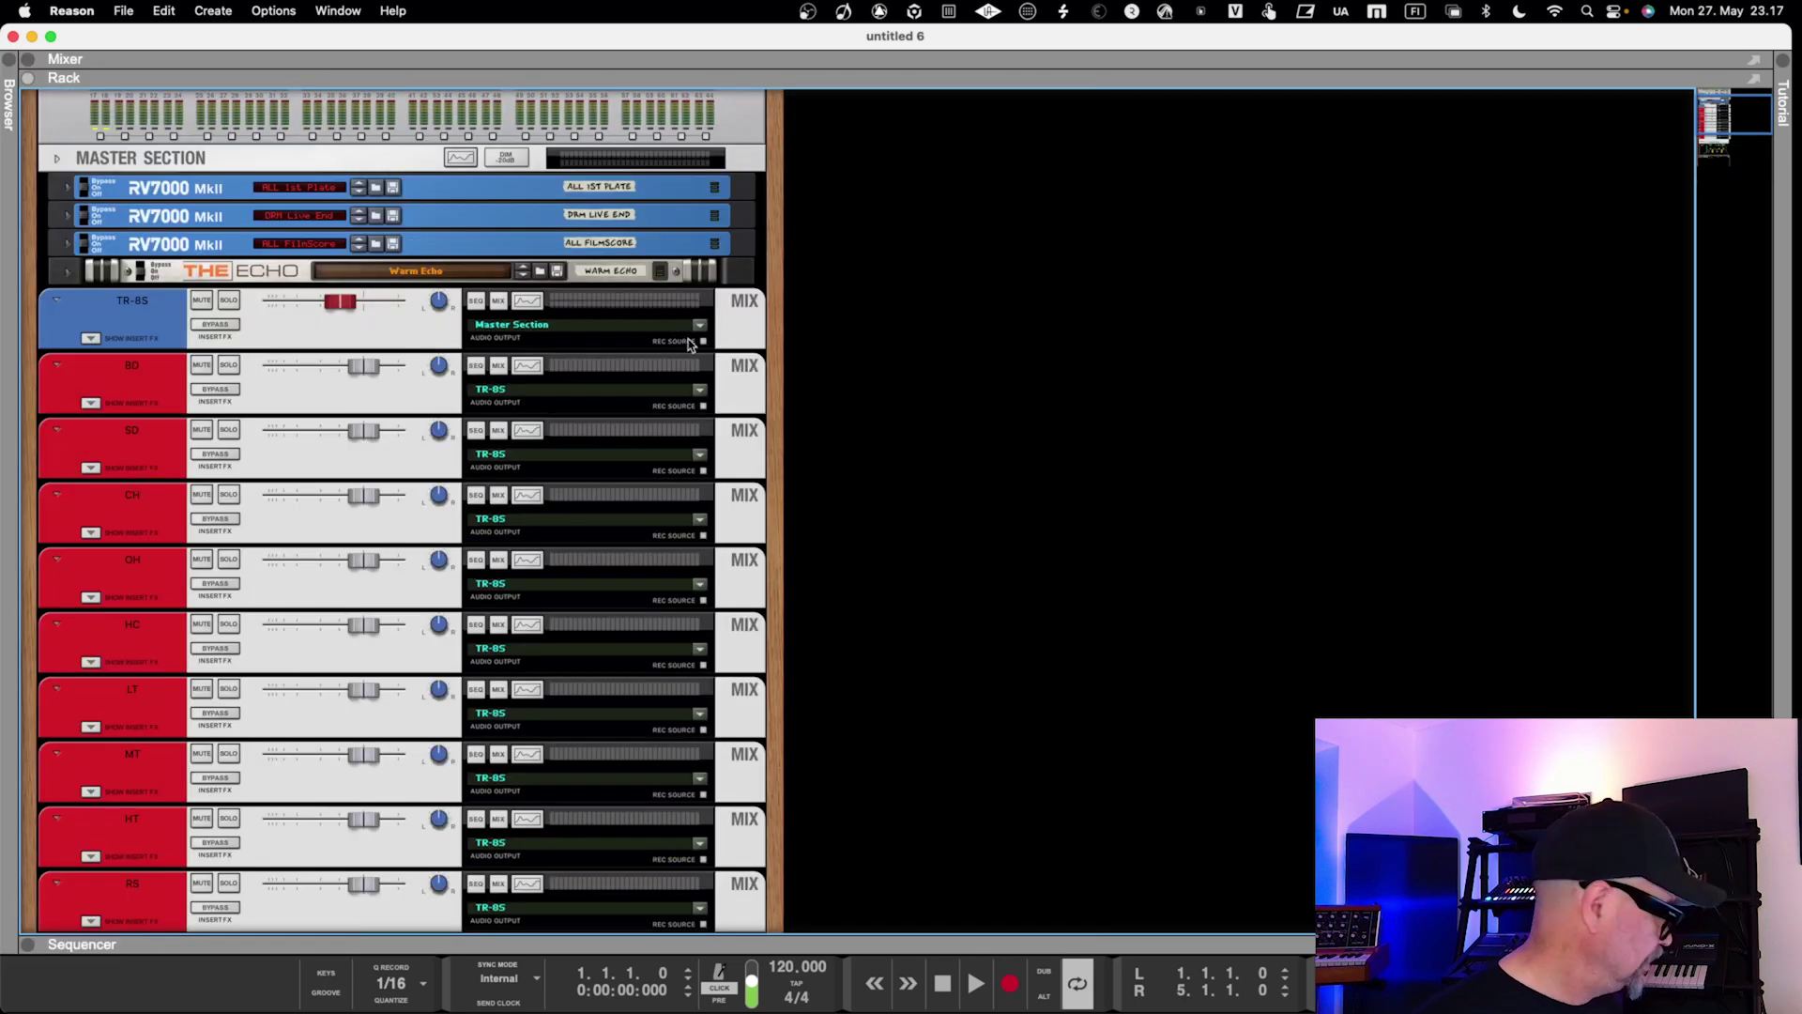
{"action": "key", "text": "F5"}
{"action": "key", "text": "F7"}
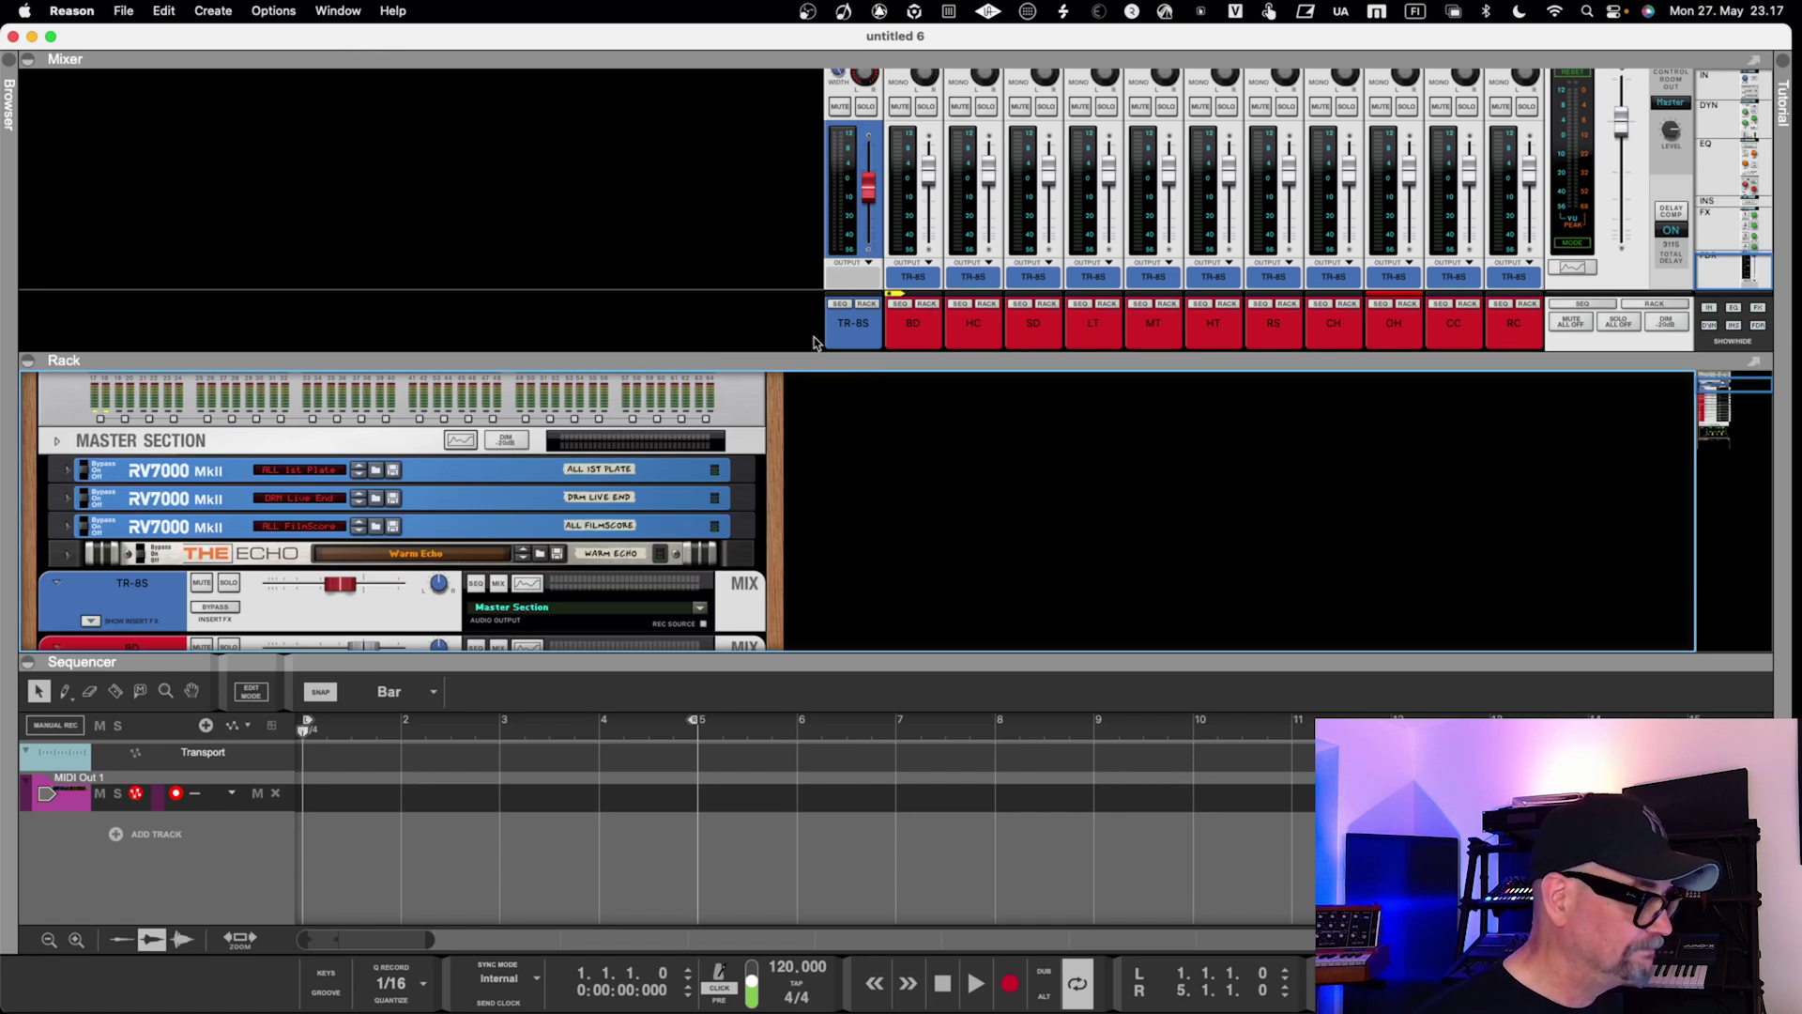
Collapse the mixer and drag the rack/sequencer divider down to enlarge the rack.
{"action": "left_click", "coordinate": [28, 59]}
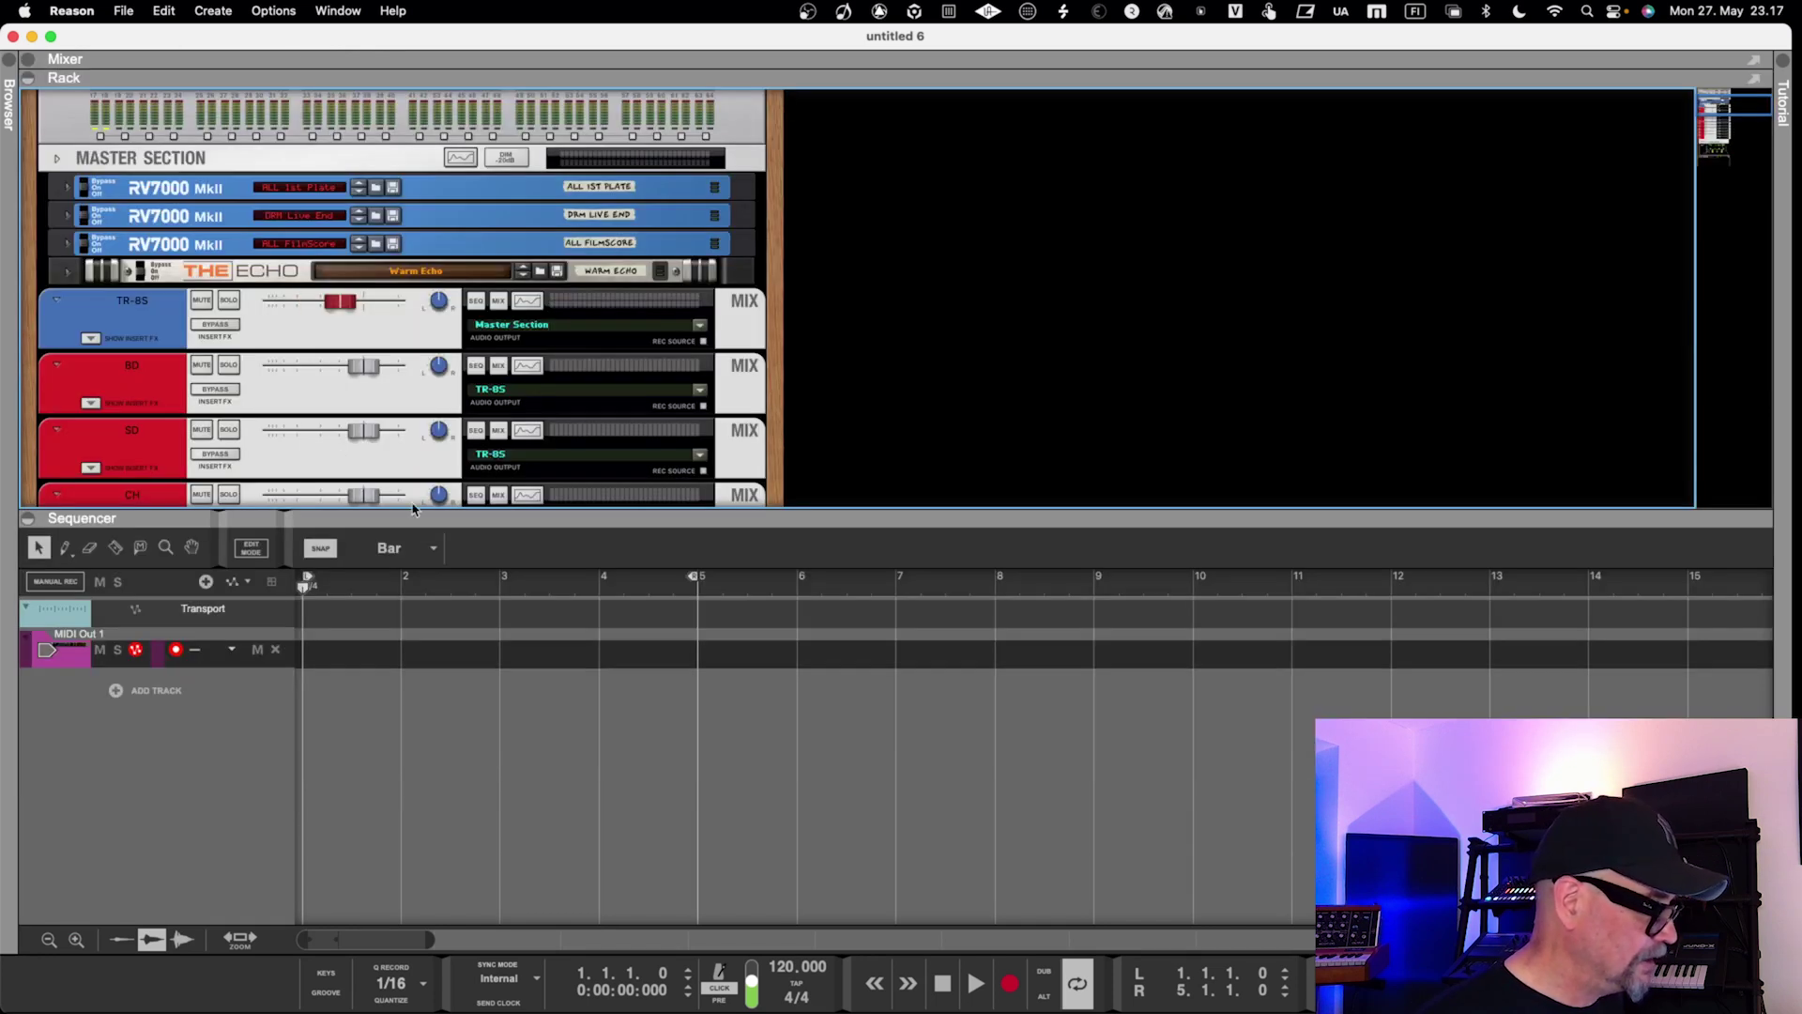
{"action": "left_click_drag", "start_coordinate": [424, 510], "coordinate": [416, 732]}
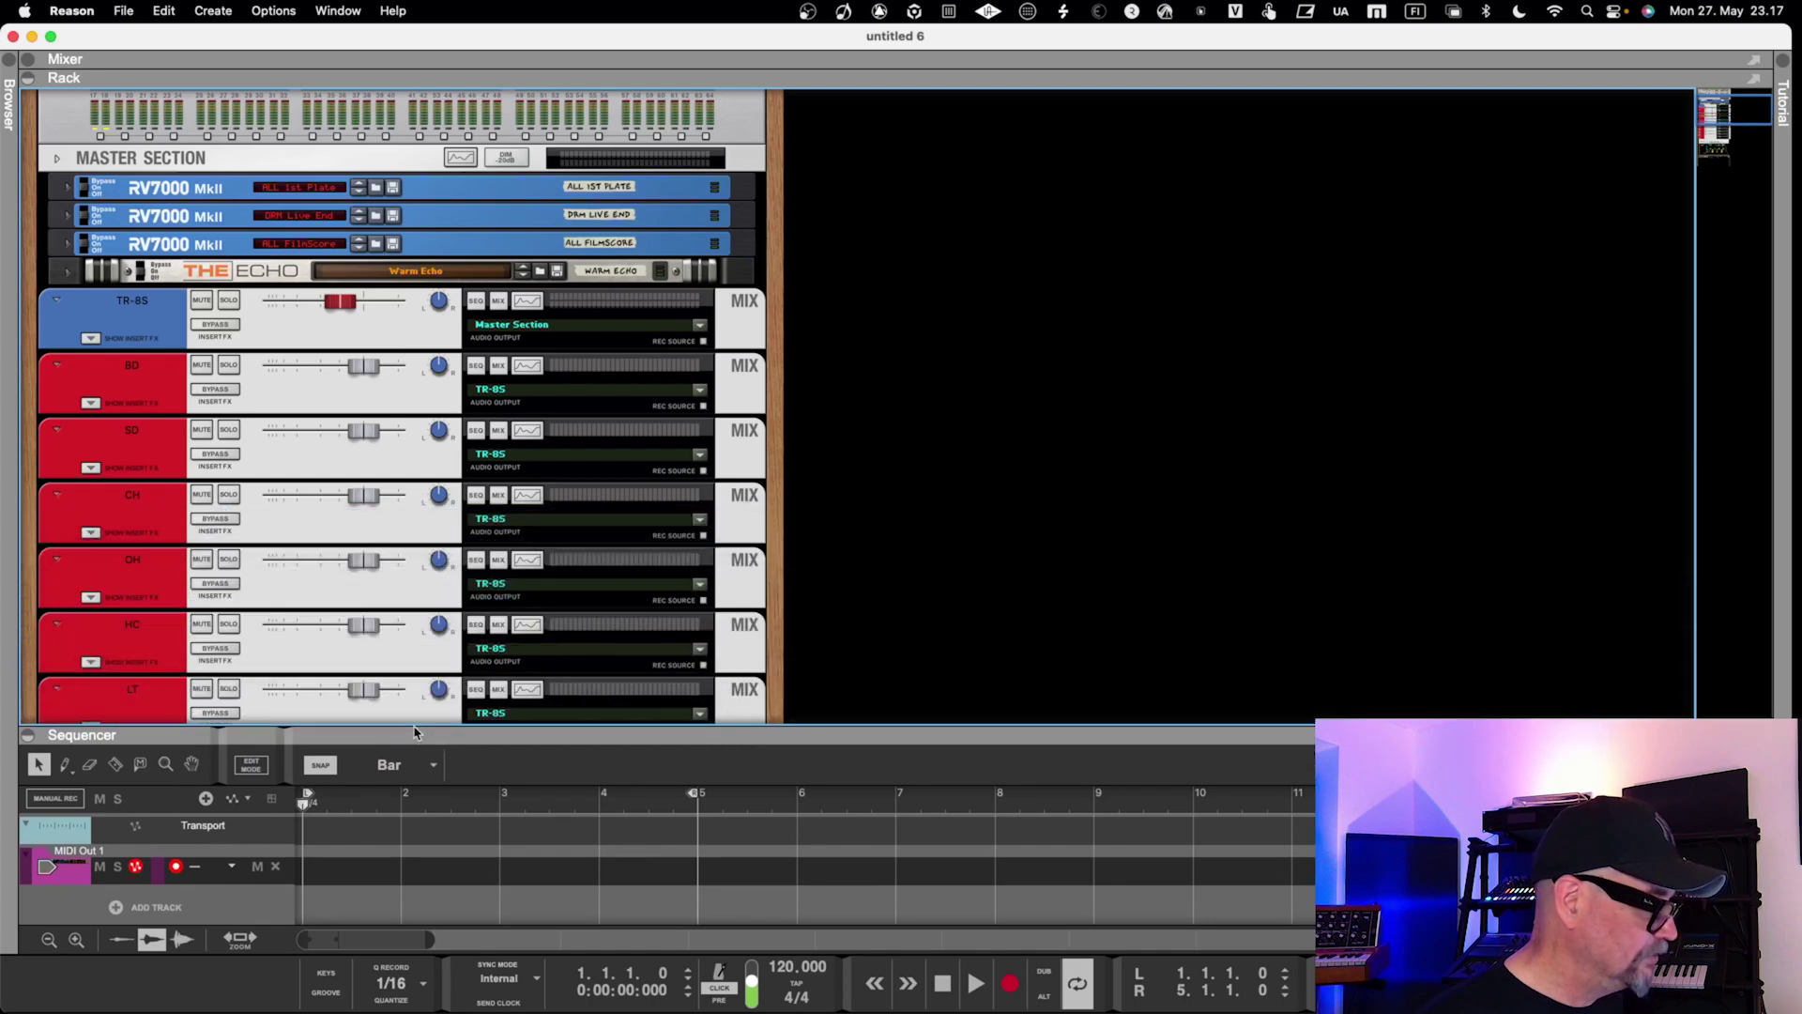
{"action": "scroll", "coordinate": [448, 637], "scroll_direction": "down", "scroll_amount": 15}
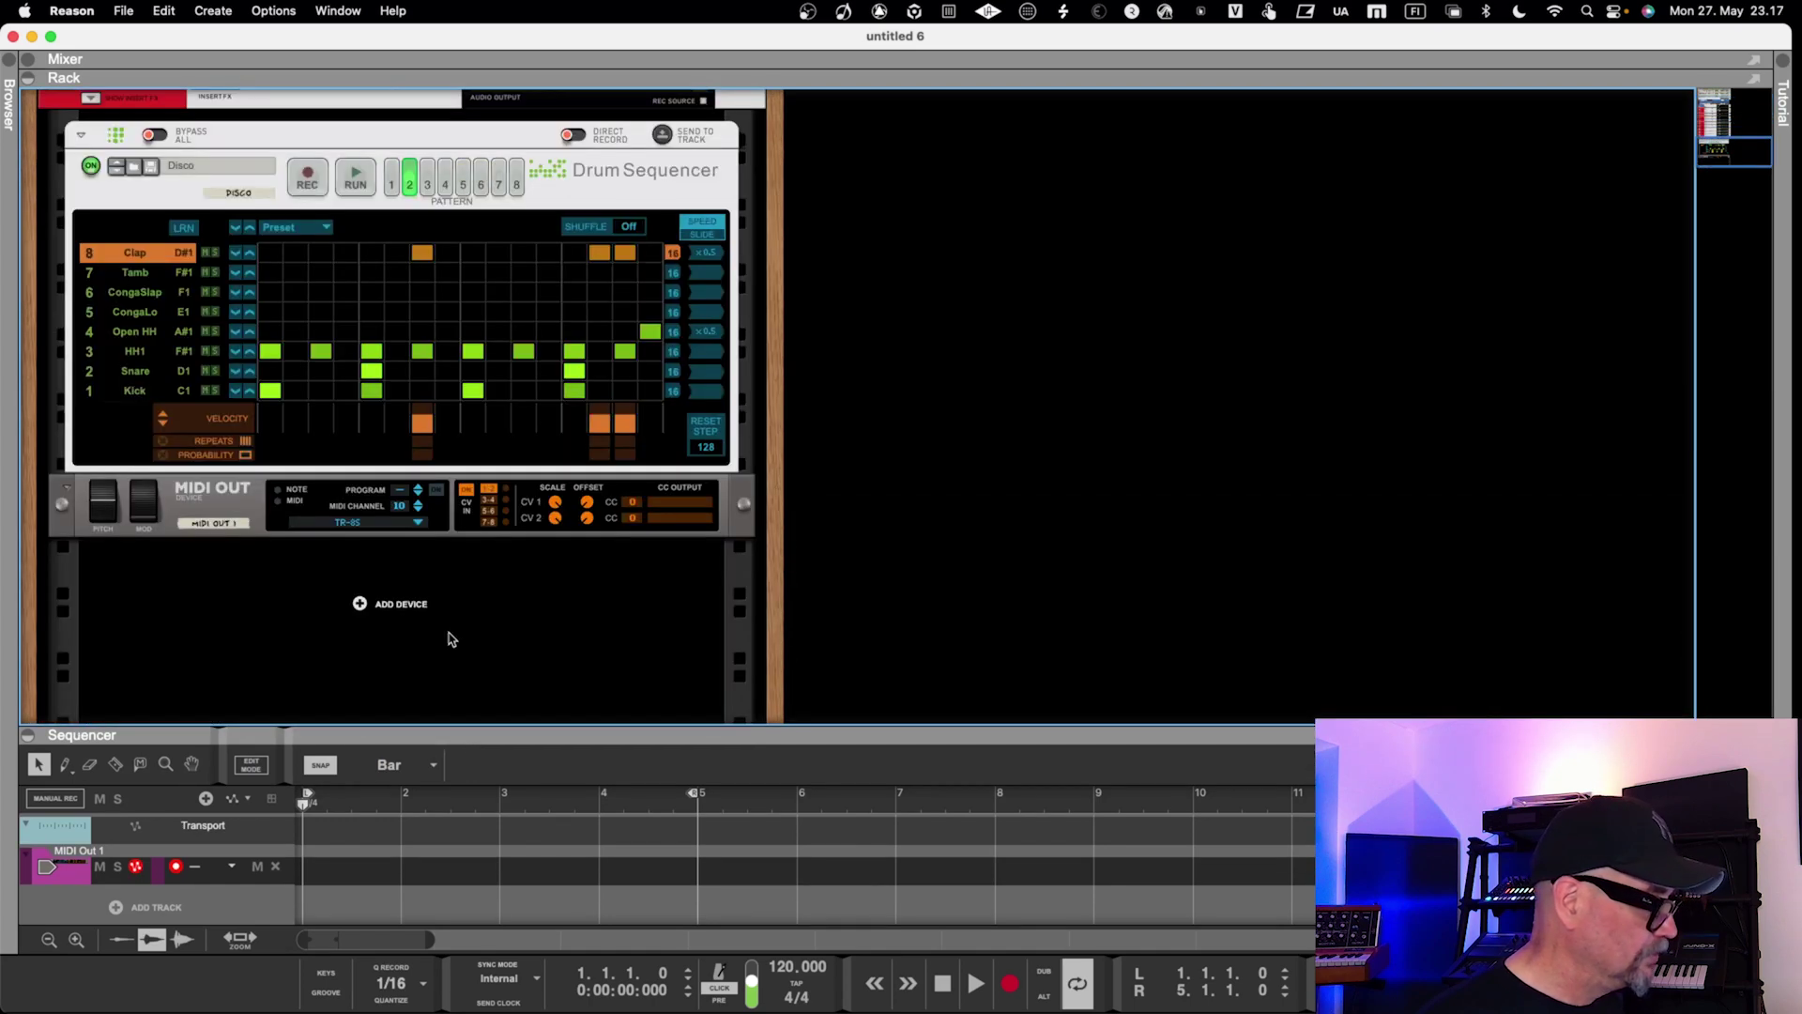
{"action": "scroll", "coordinate": [451, 638], "scroll_direction": "up", "scroll_amount": 5}
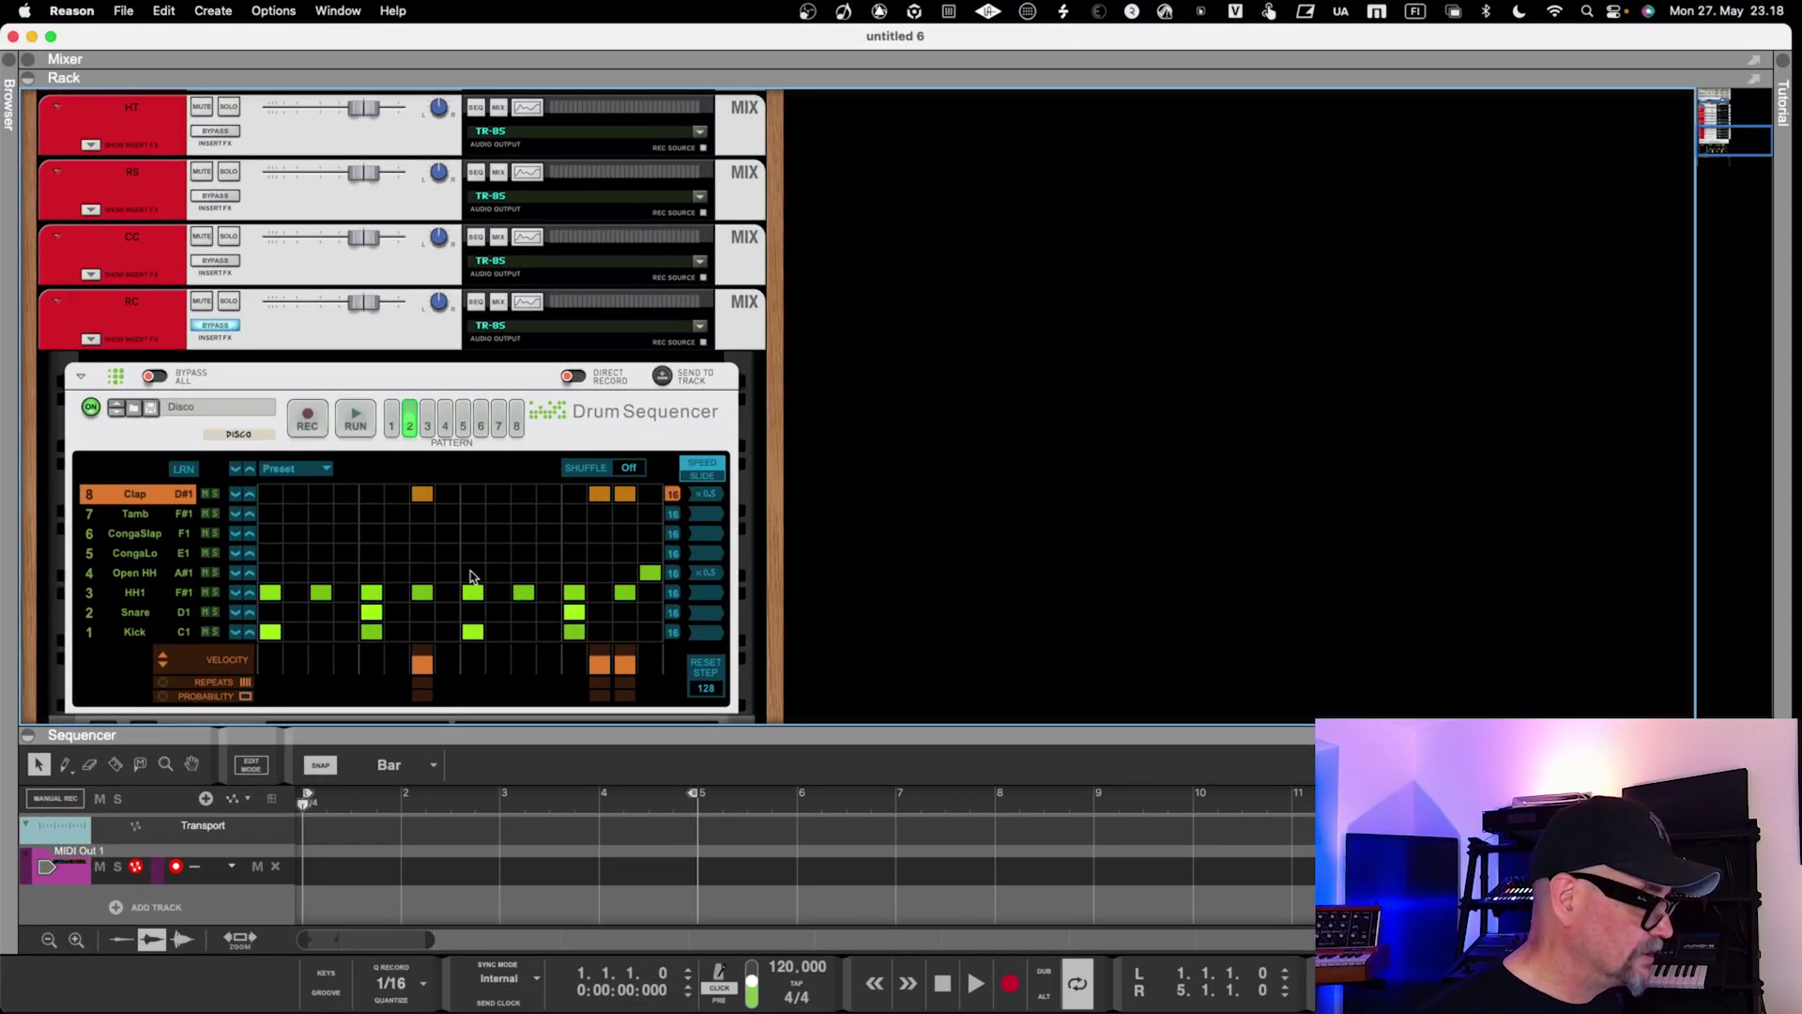
Select the MIDI Out and Drum Sequencer devices in the rack, then reopen the browser with F3.
{"action": "scroll", "coordinate": [475, 561], "scroll_direction": "down", "scroll_amount": 5}
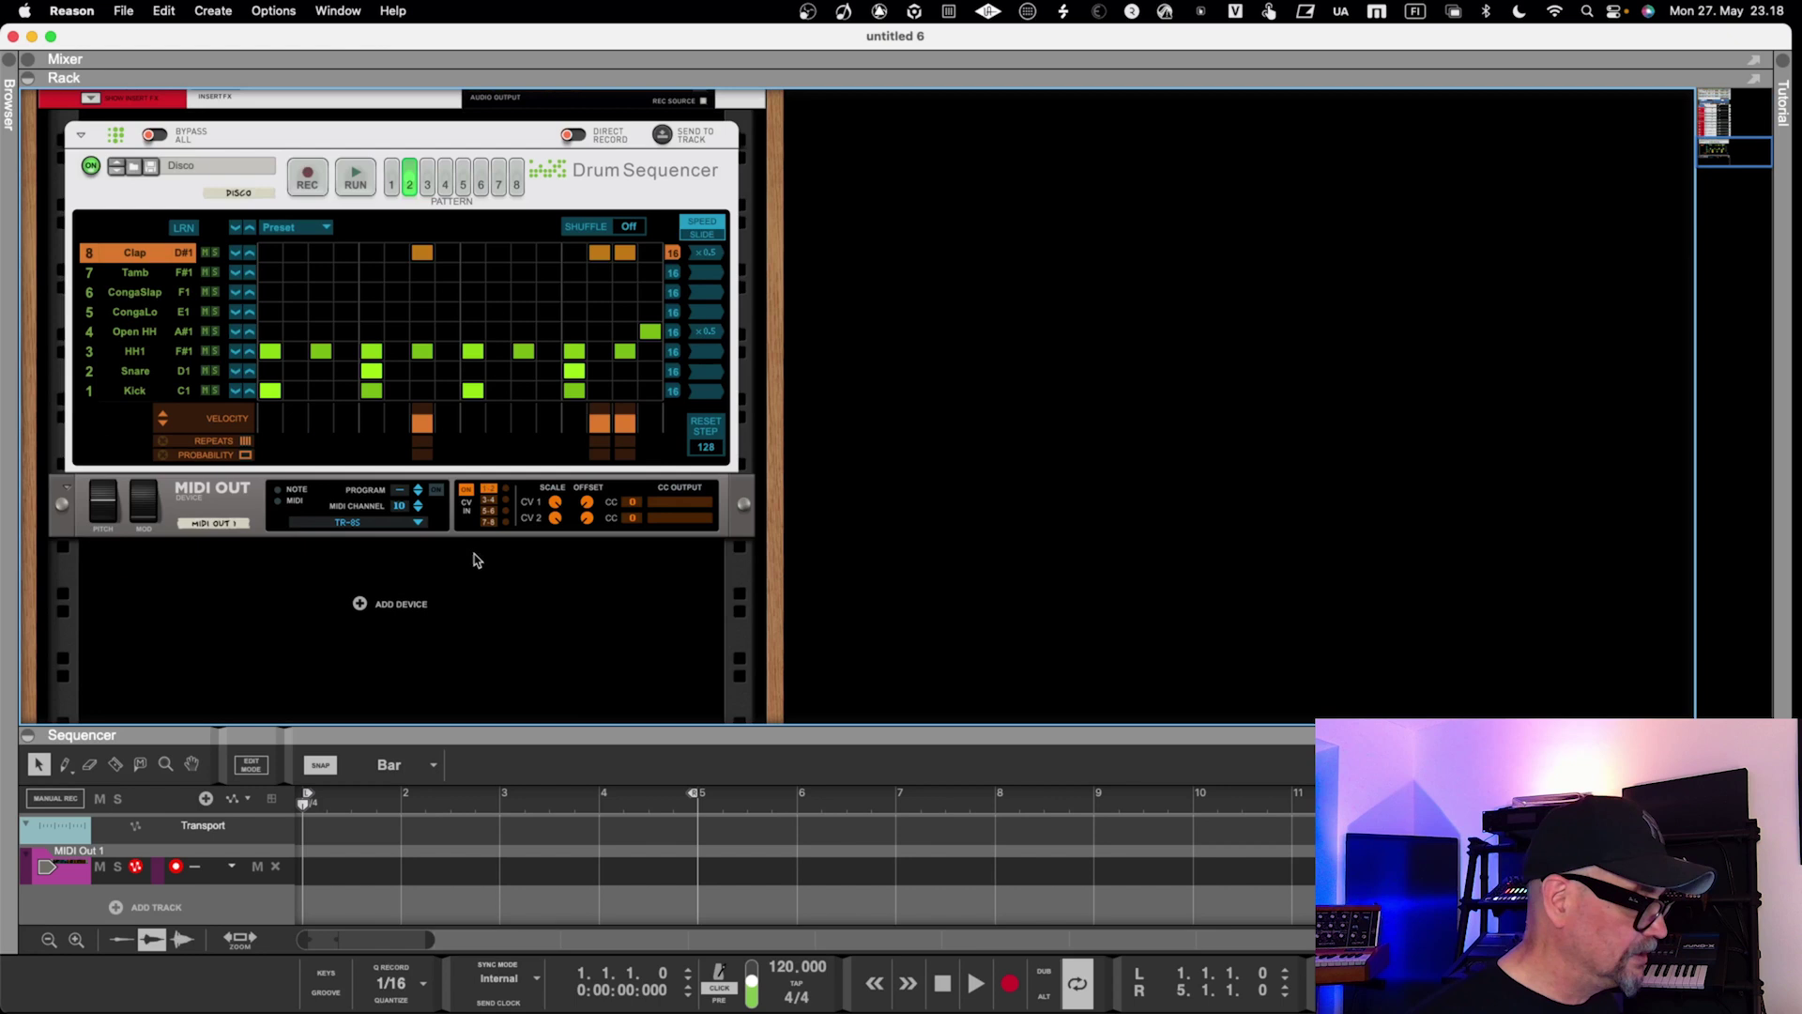
{"action": "left_click", "coordinate": [217, 499]}
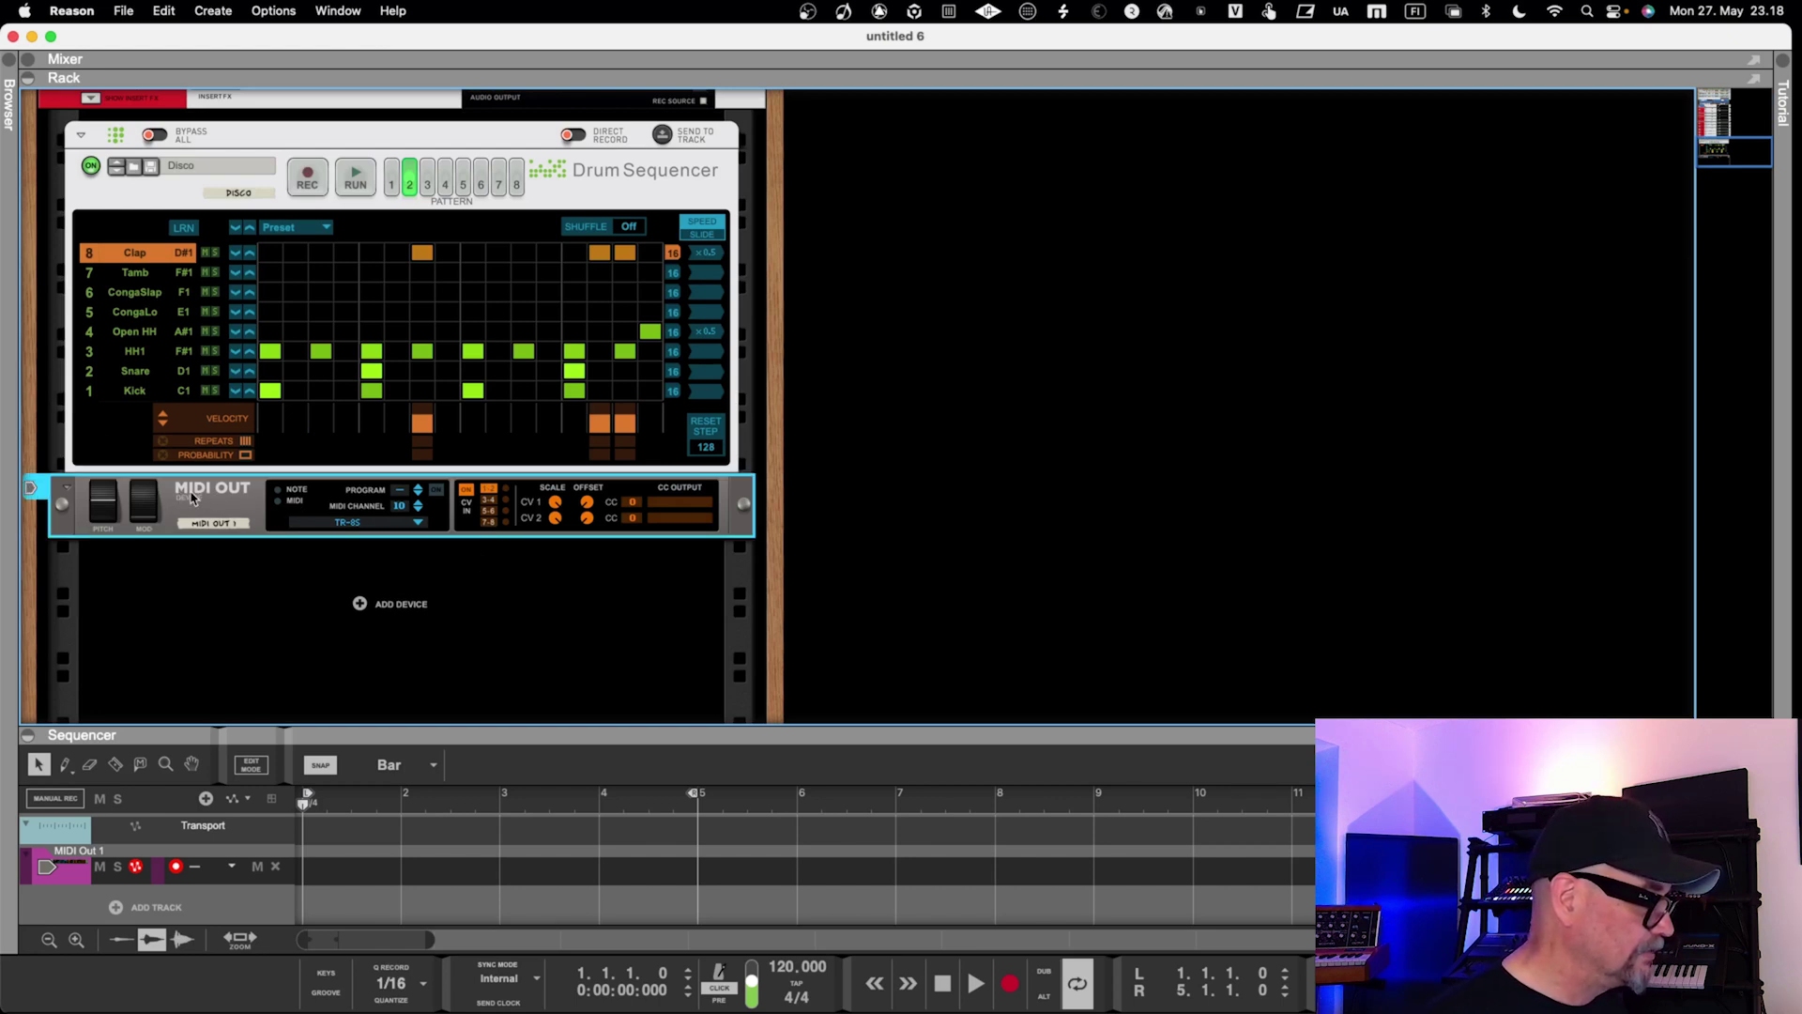
{"action": "scroll", "coordinate": [193, 498], "scroll_direction": "up", "scroll_amount": 10}
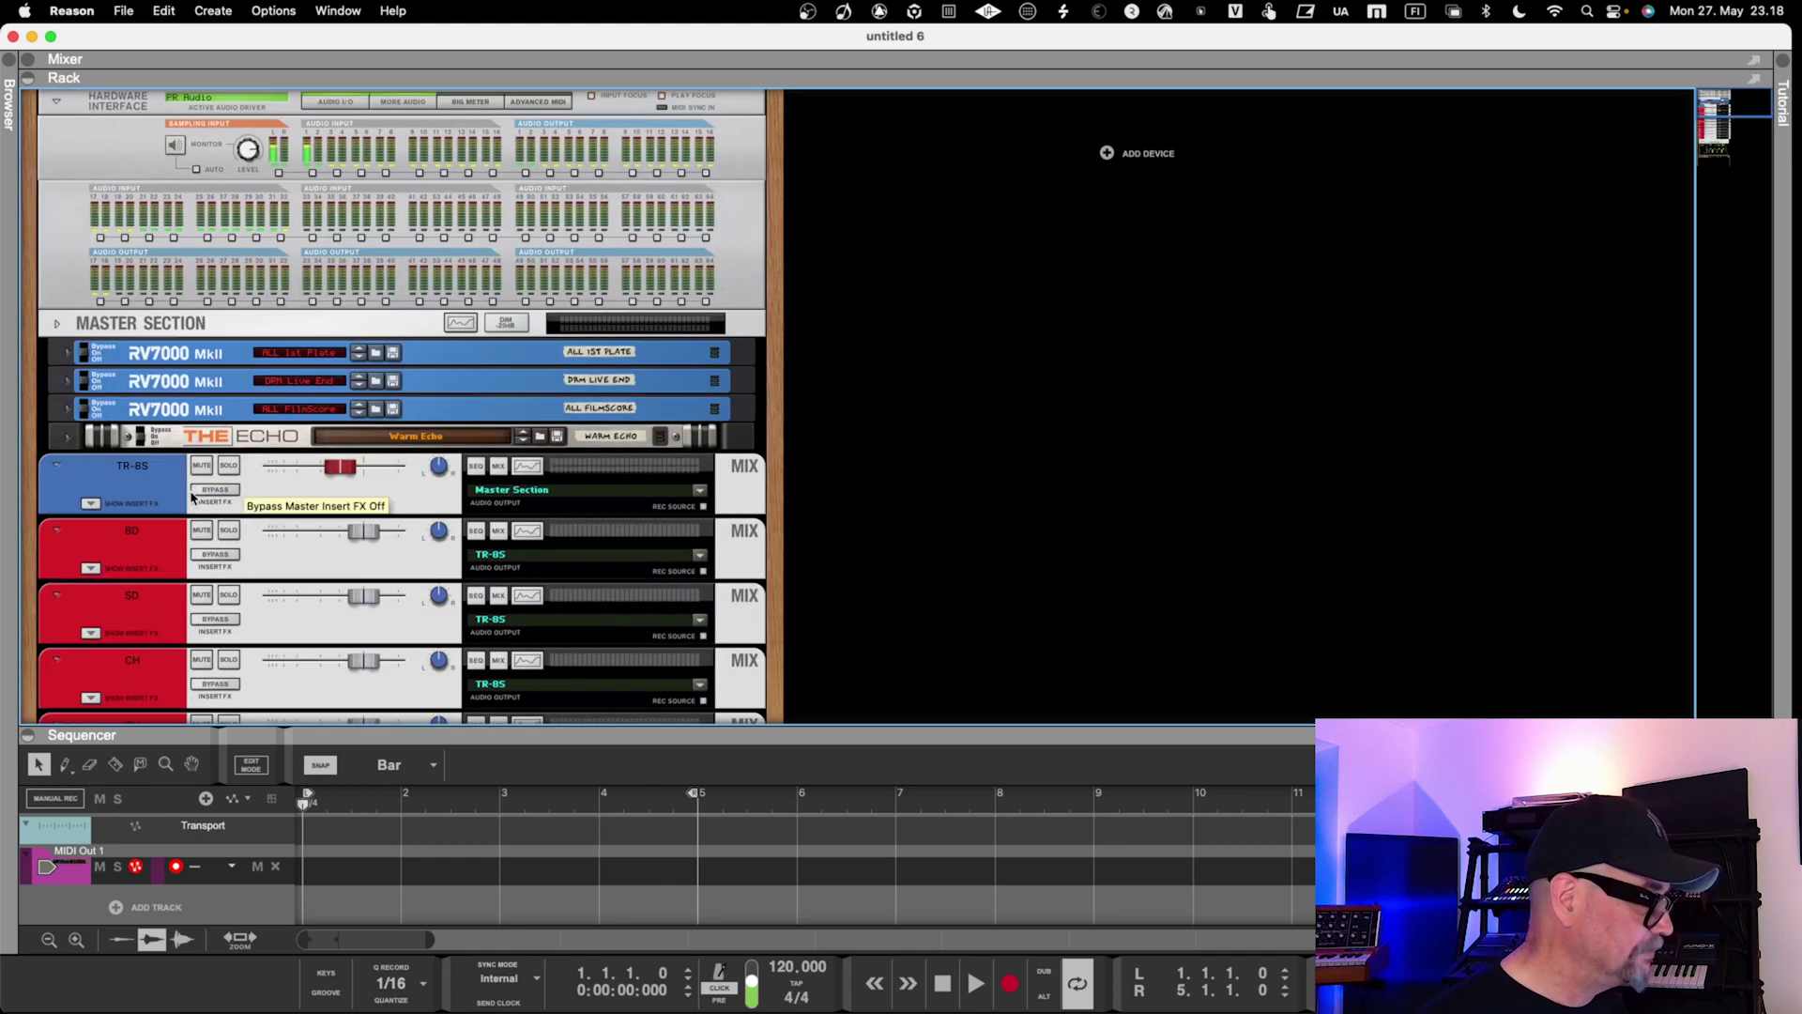
{"action": "scroll", "coordinate": [193, 498], "scroll_direction": "down", "scroll_amount": 10}
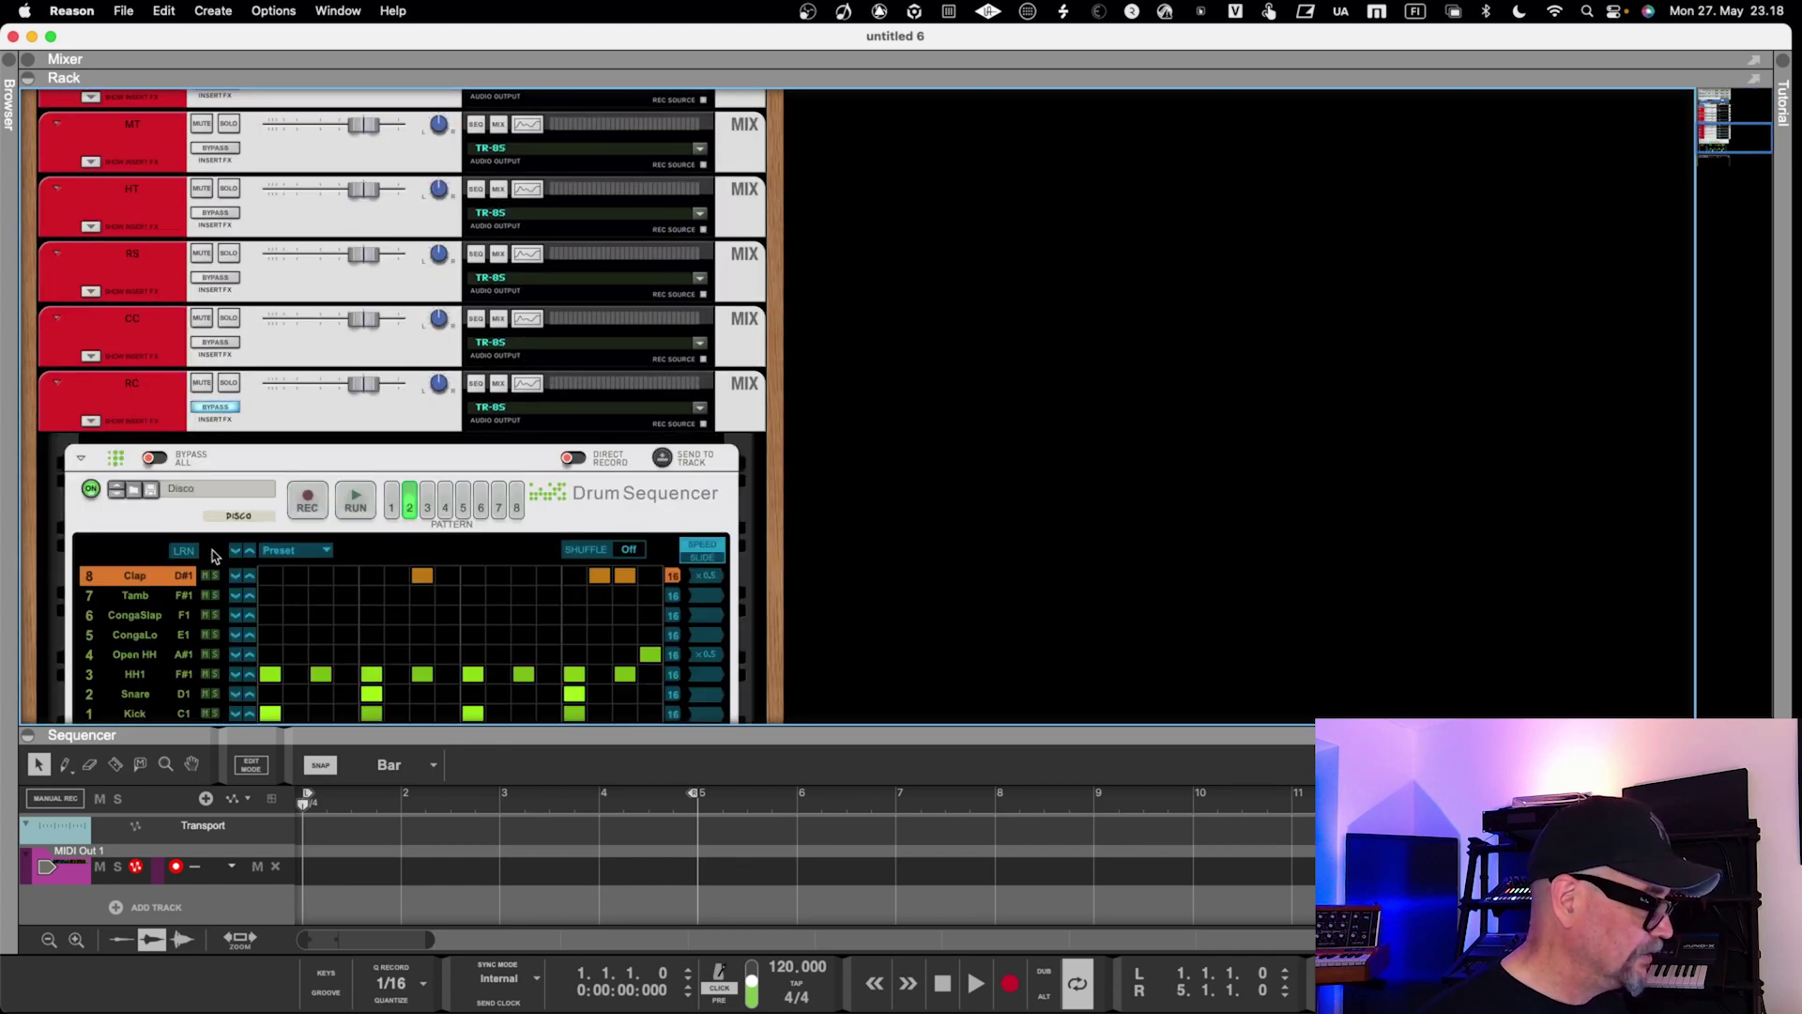
{"action": "scroll", "coordinate": [215, 556], "scroll_direction": "down", "scroll_amount": 5}
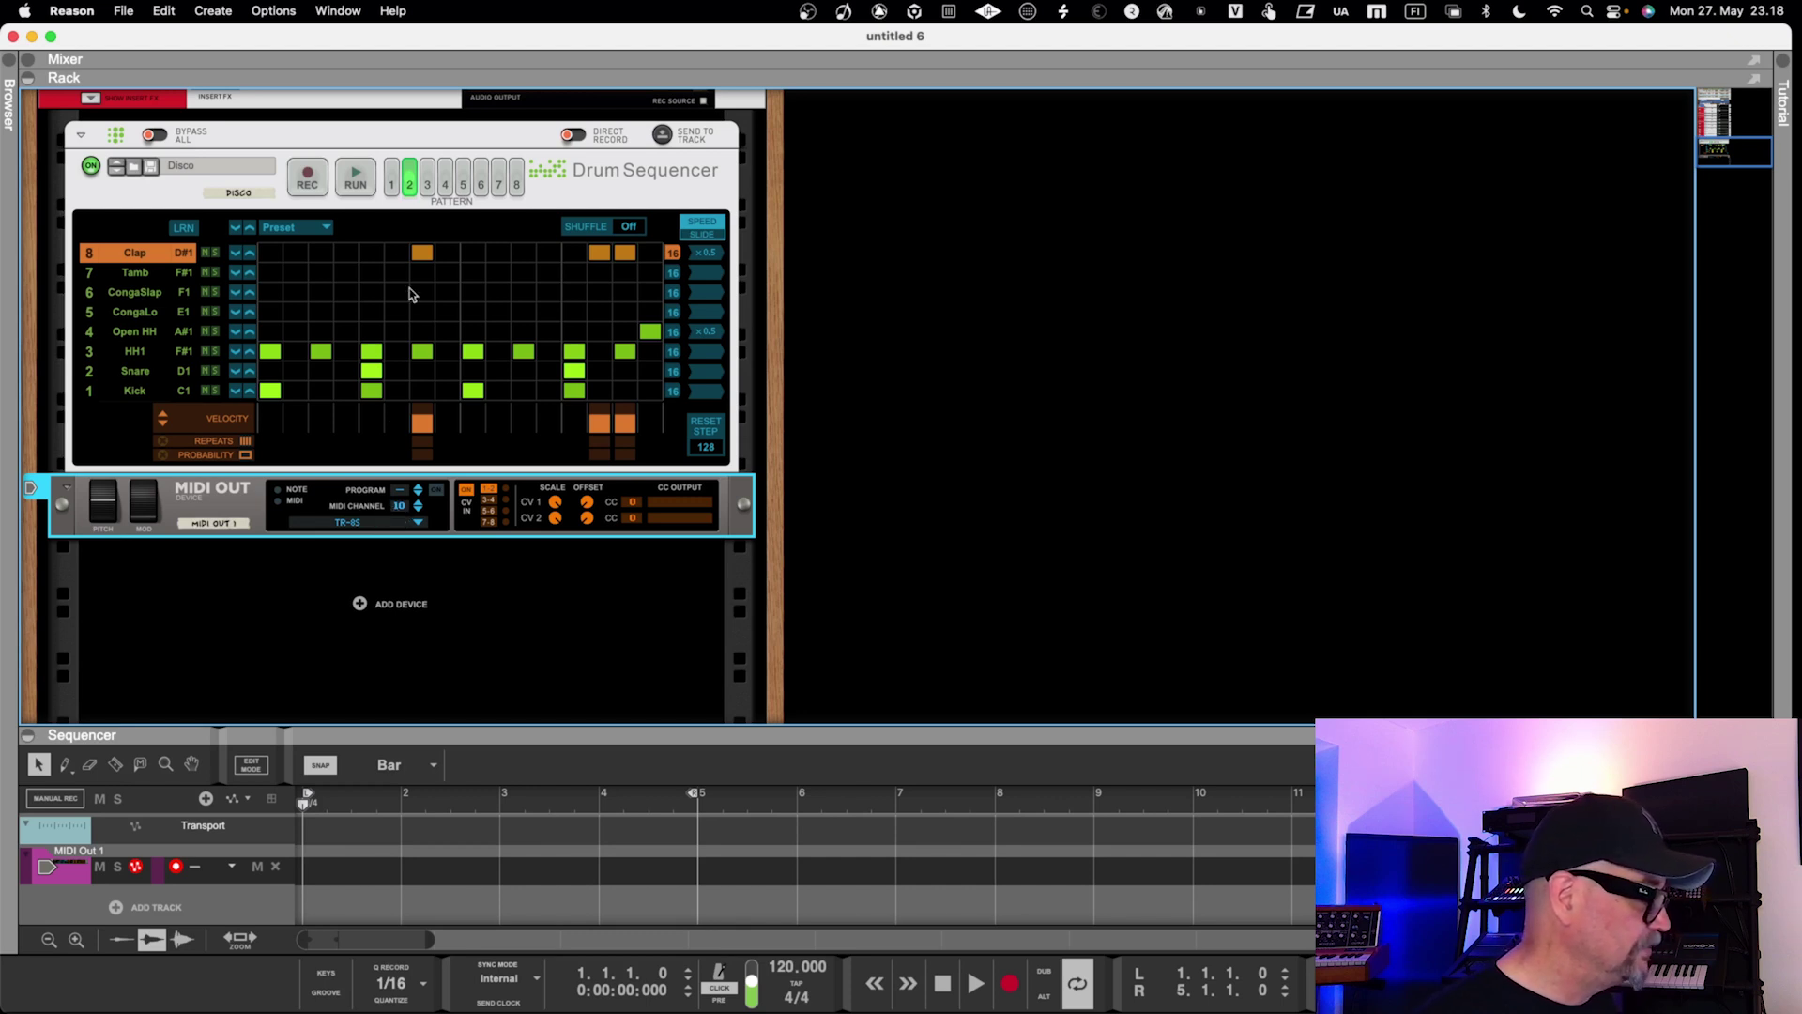
{"action": "left_click", "coordinate": [195, 188]}
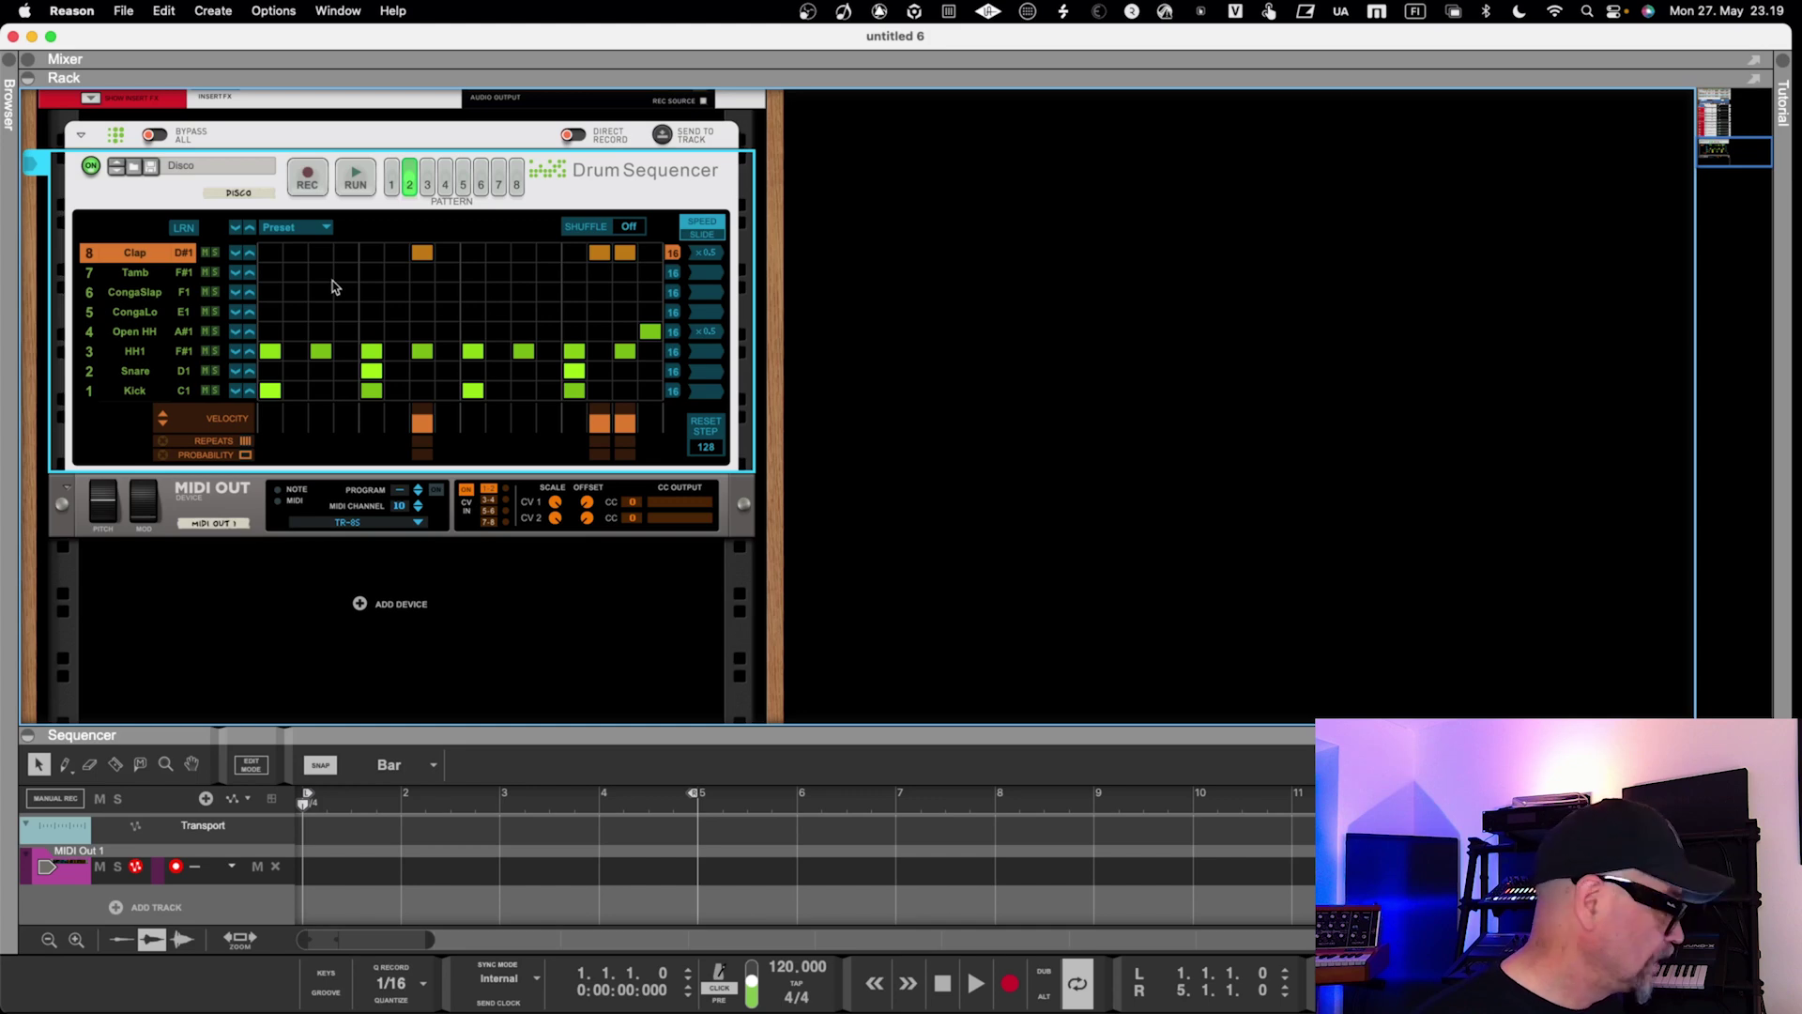
{"action": "key", "text": "F3"}
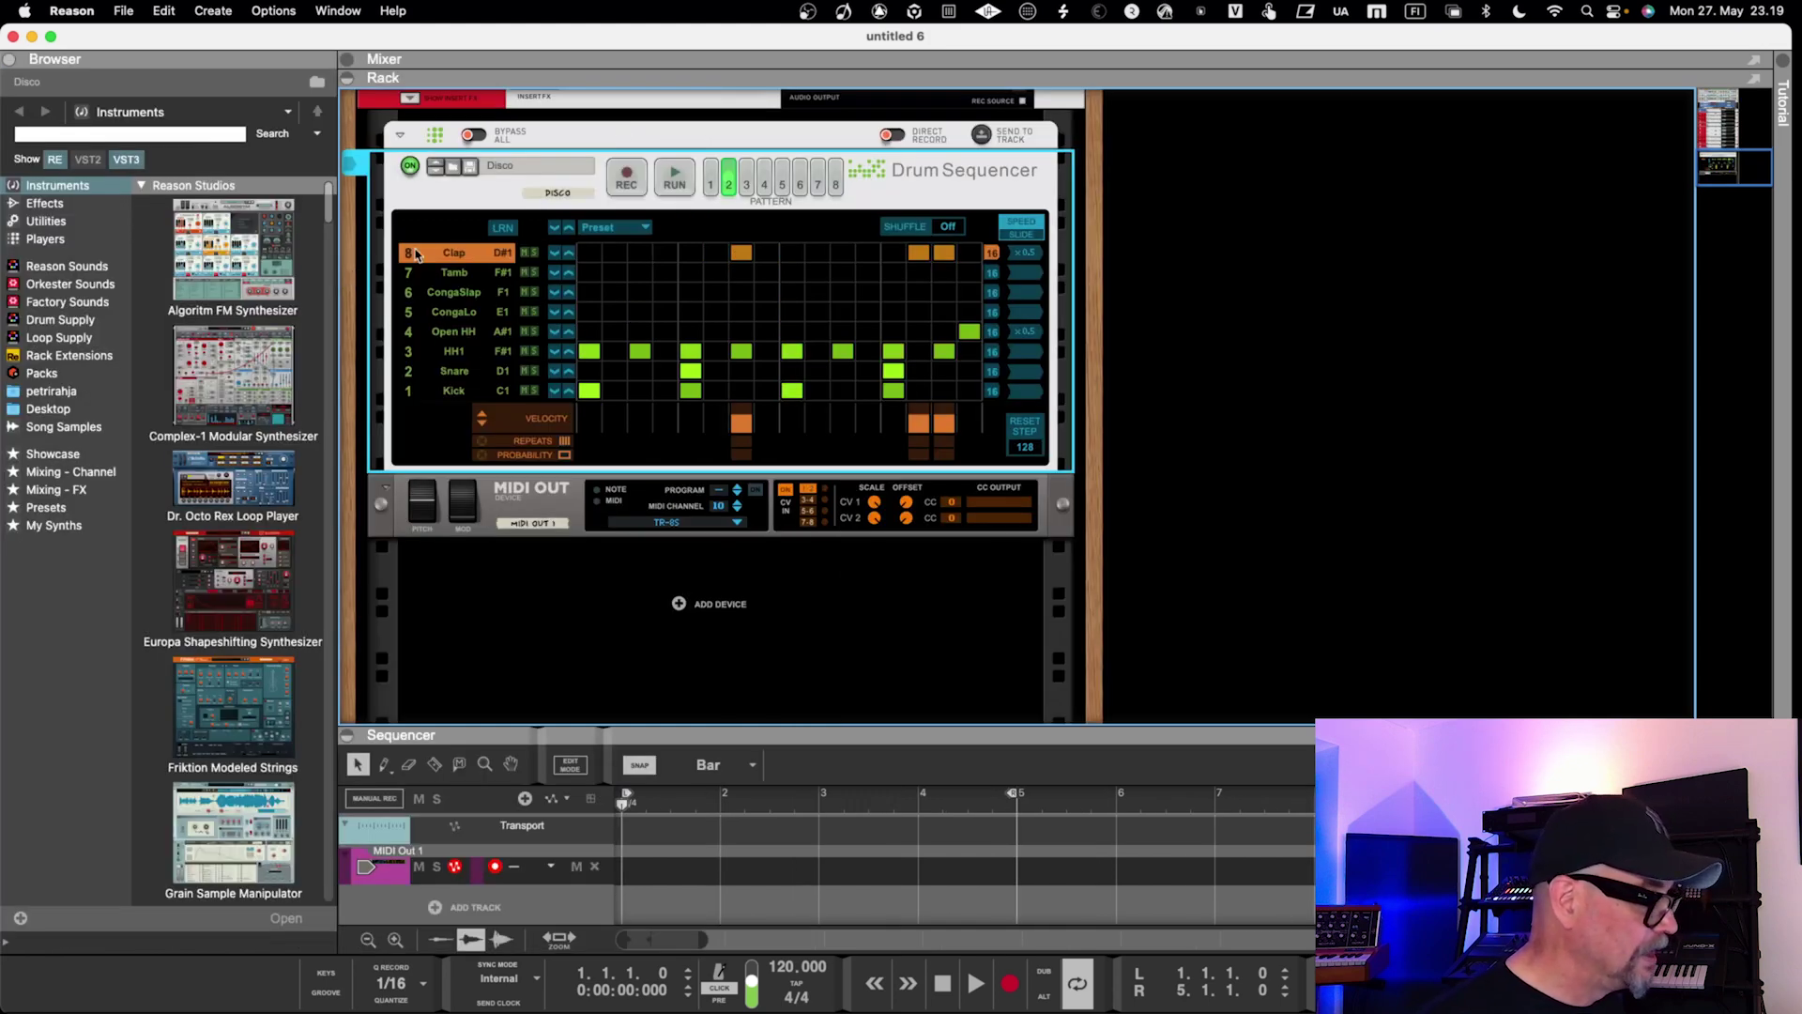
Deselect the Drum Sequencer and dismiss the rack's add-device menu.
{"action": "scroll", "coordinate": [441, 213], "scroll_direction": "up", "scroll_amount": 2}
{"action": "left_click", "coordinate": [513, 176]}
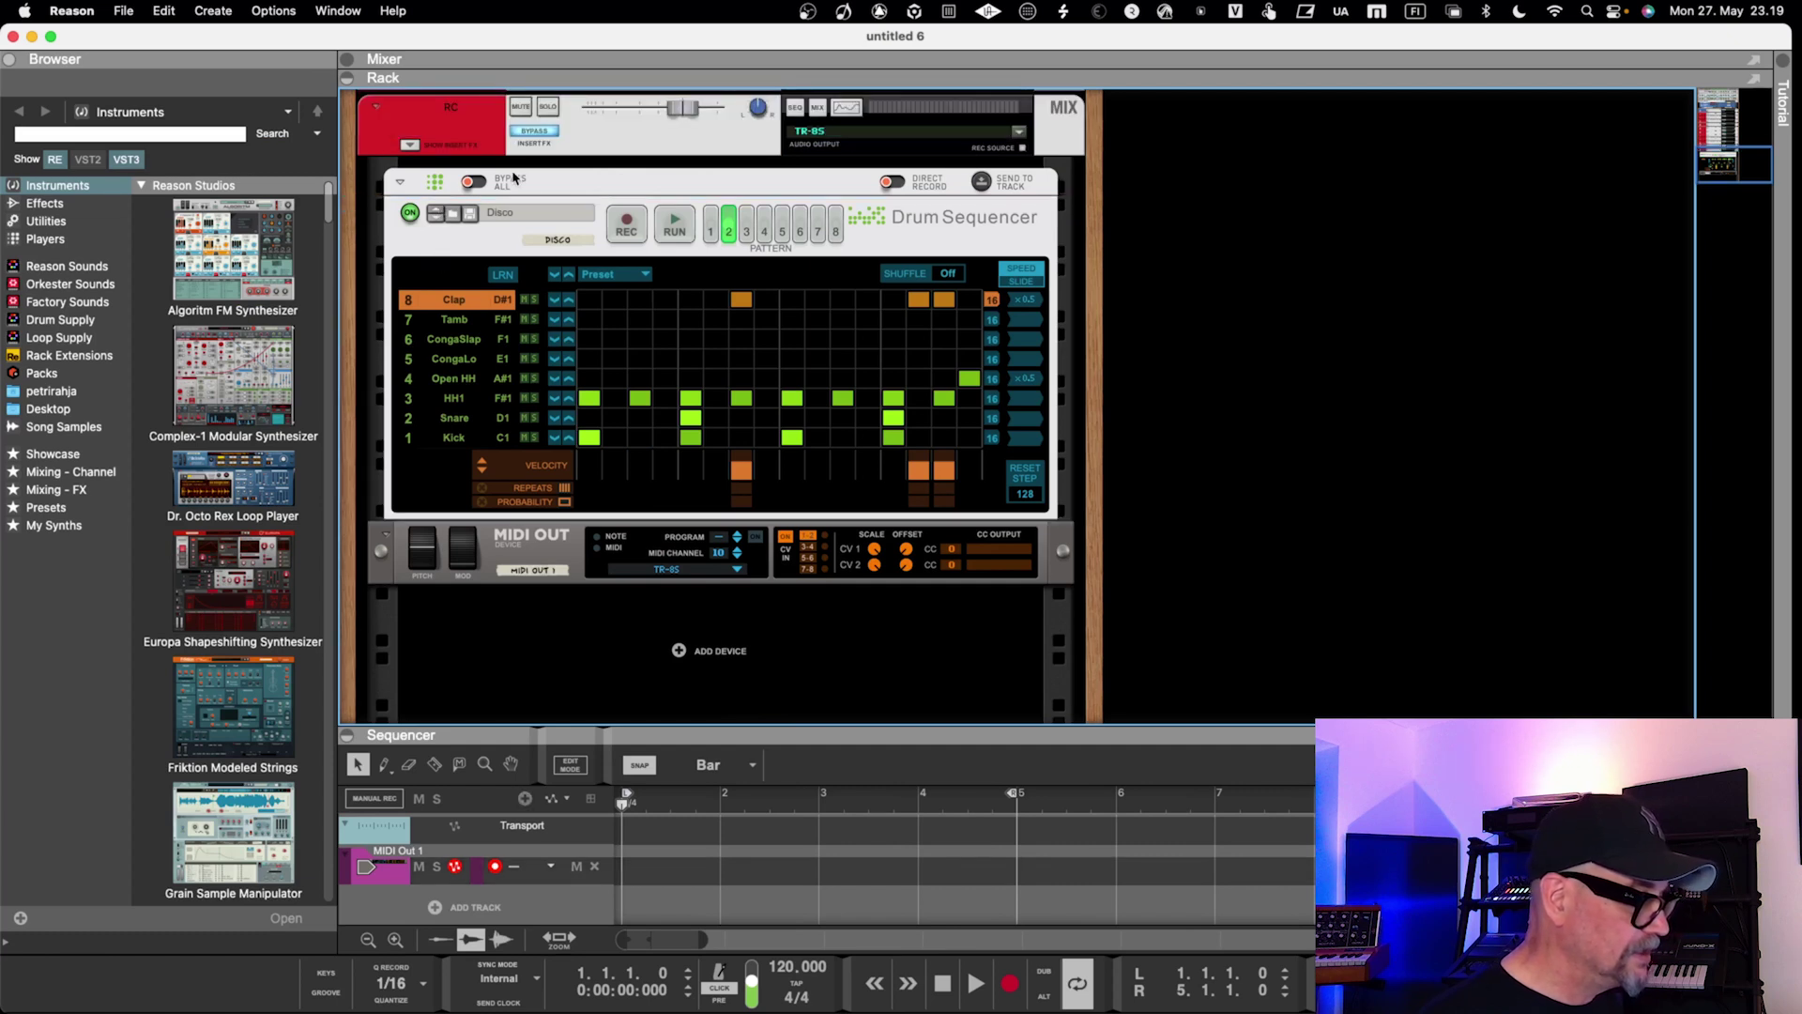
{"action": "right_click", "coordinate": [527, 185]}
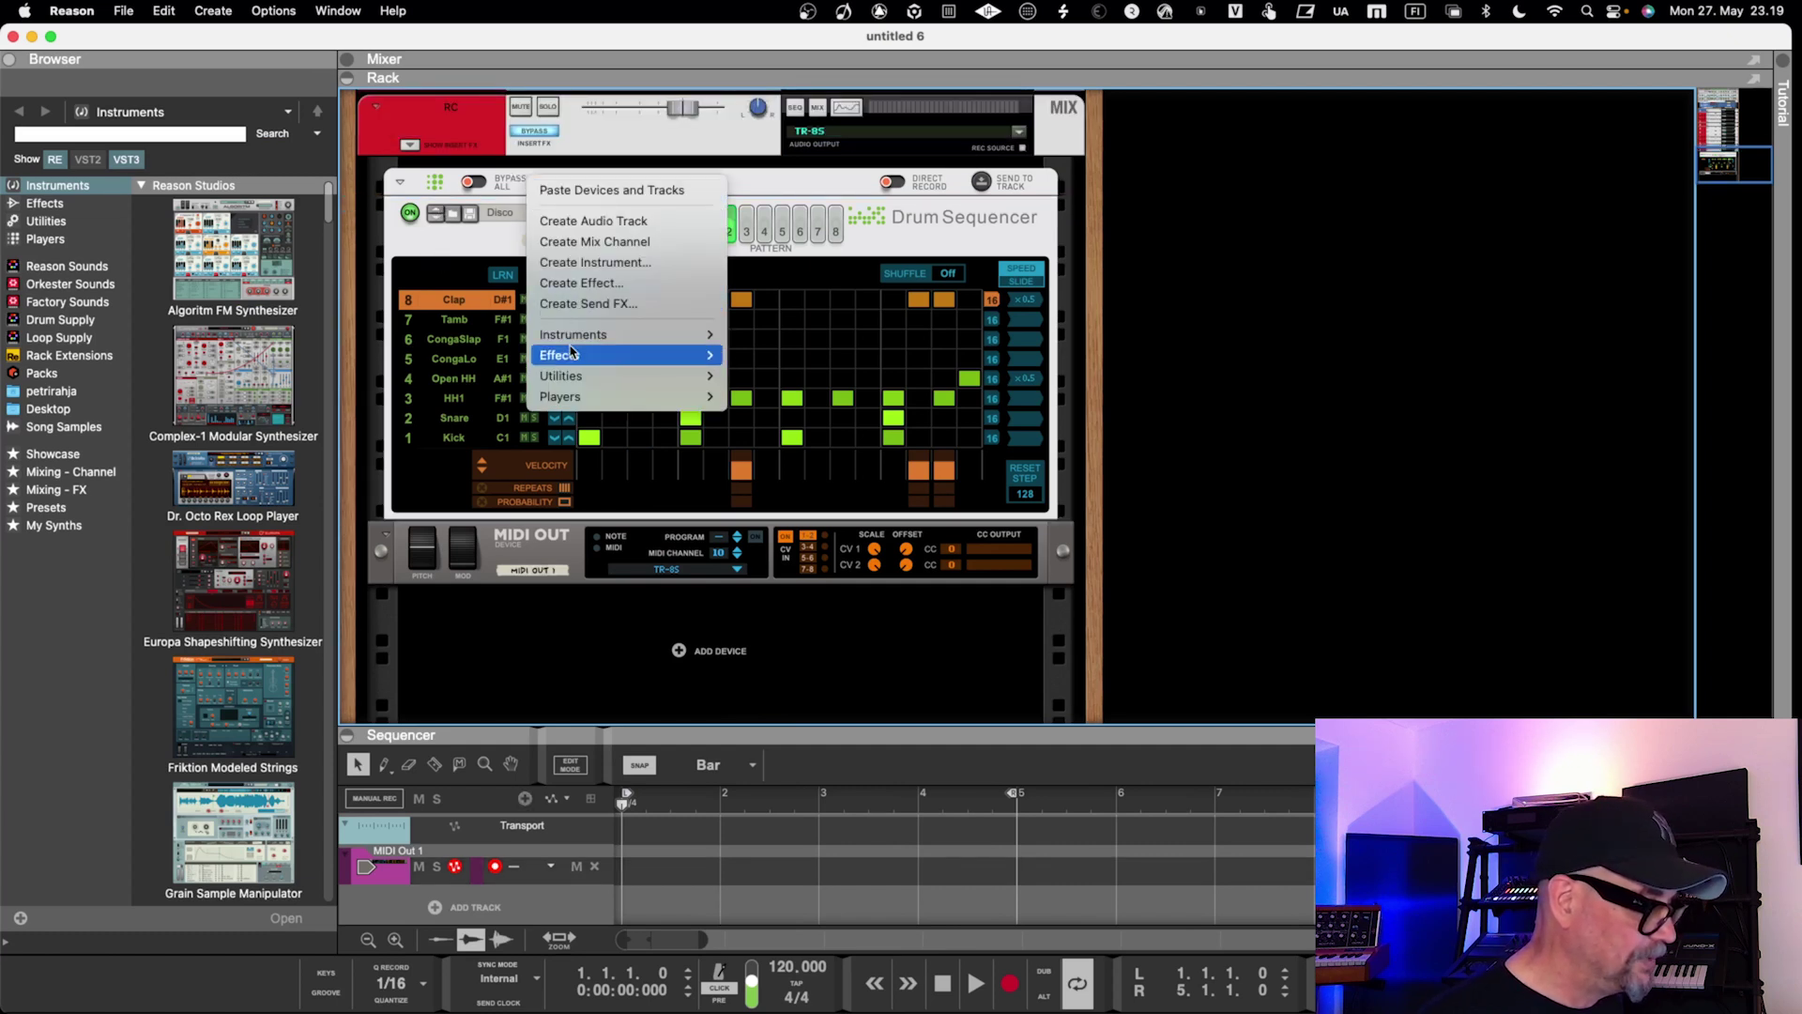
{"action": "left_click", "coordinate": [505, 188]}
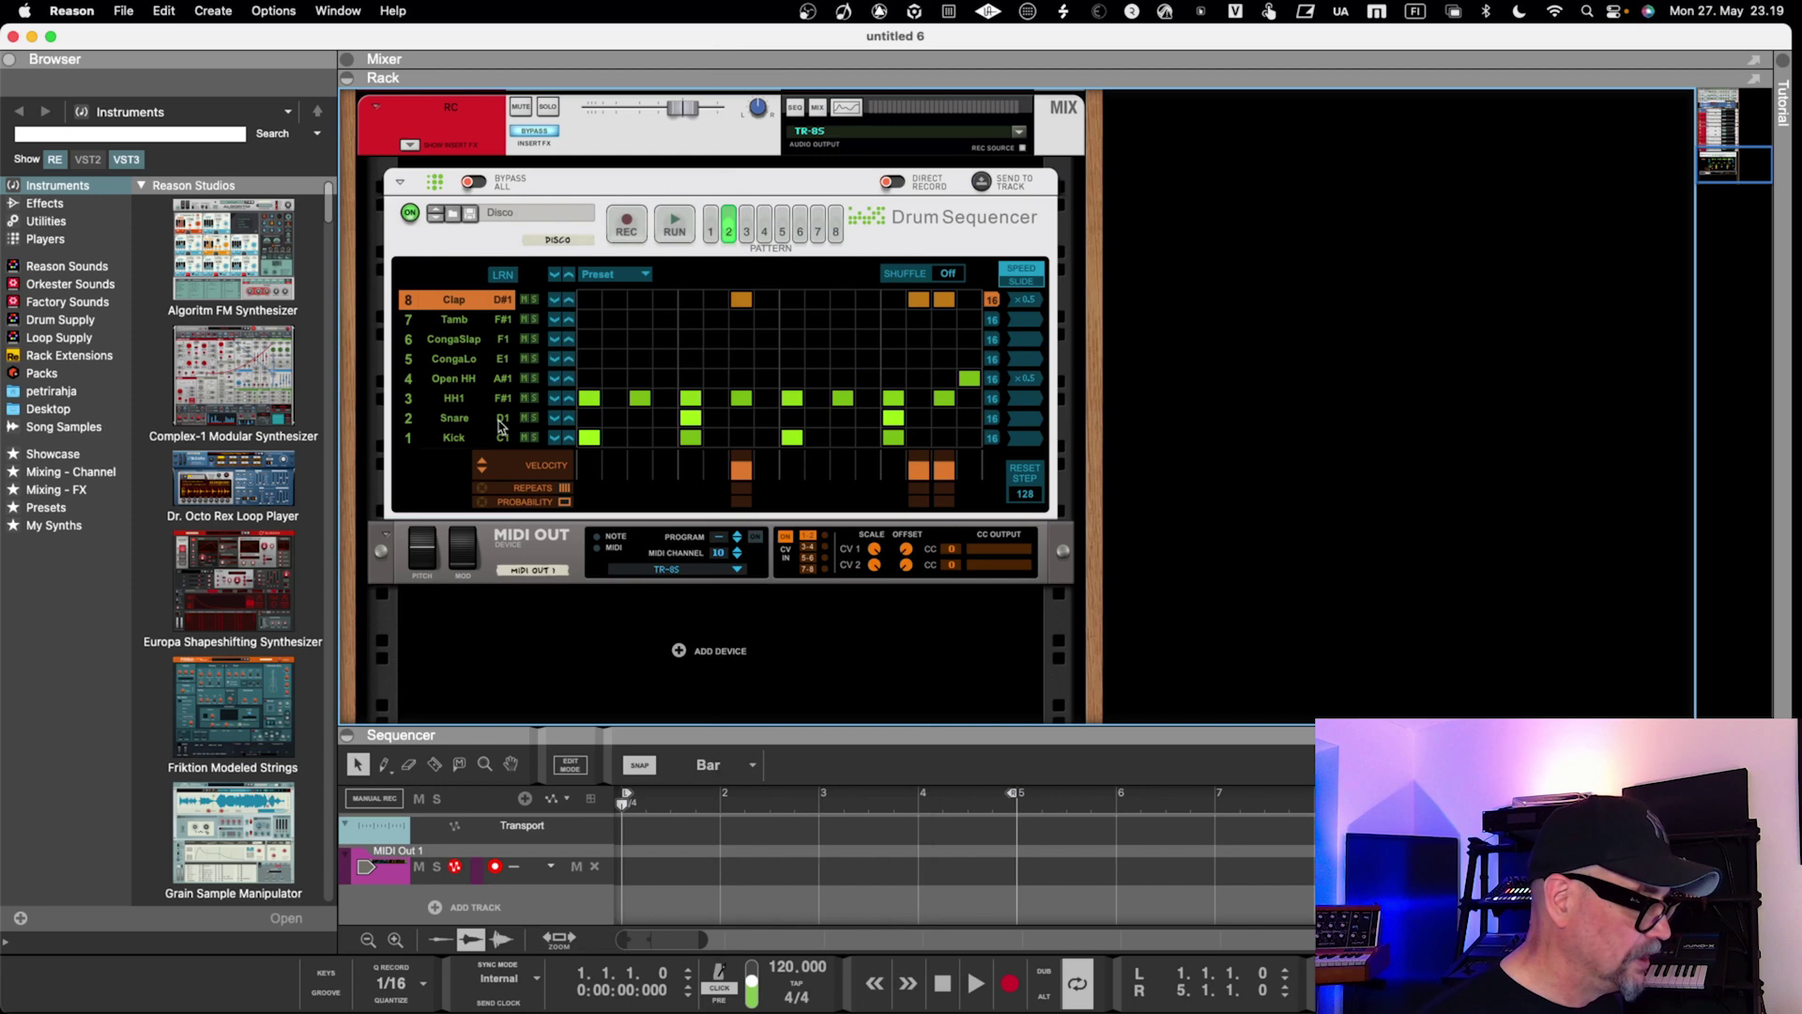
Delete the MIDI Out device and its whole group with Delete All in Group.
{"action": "left_click", "coordinate": [517, 543]}
{"action": "right_click", "coordinate": [517, 543]}
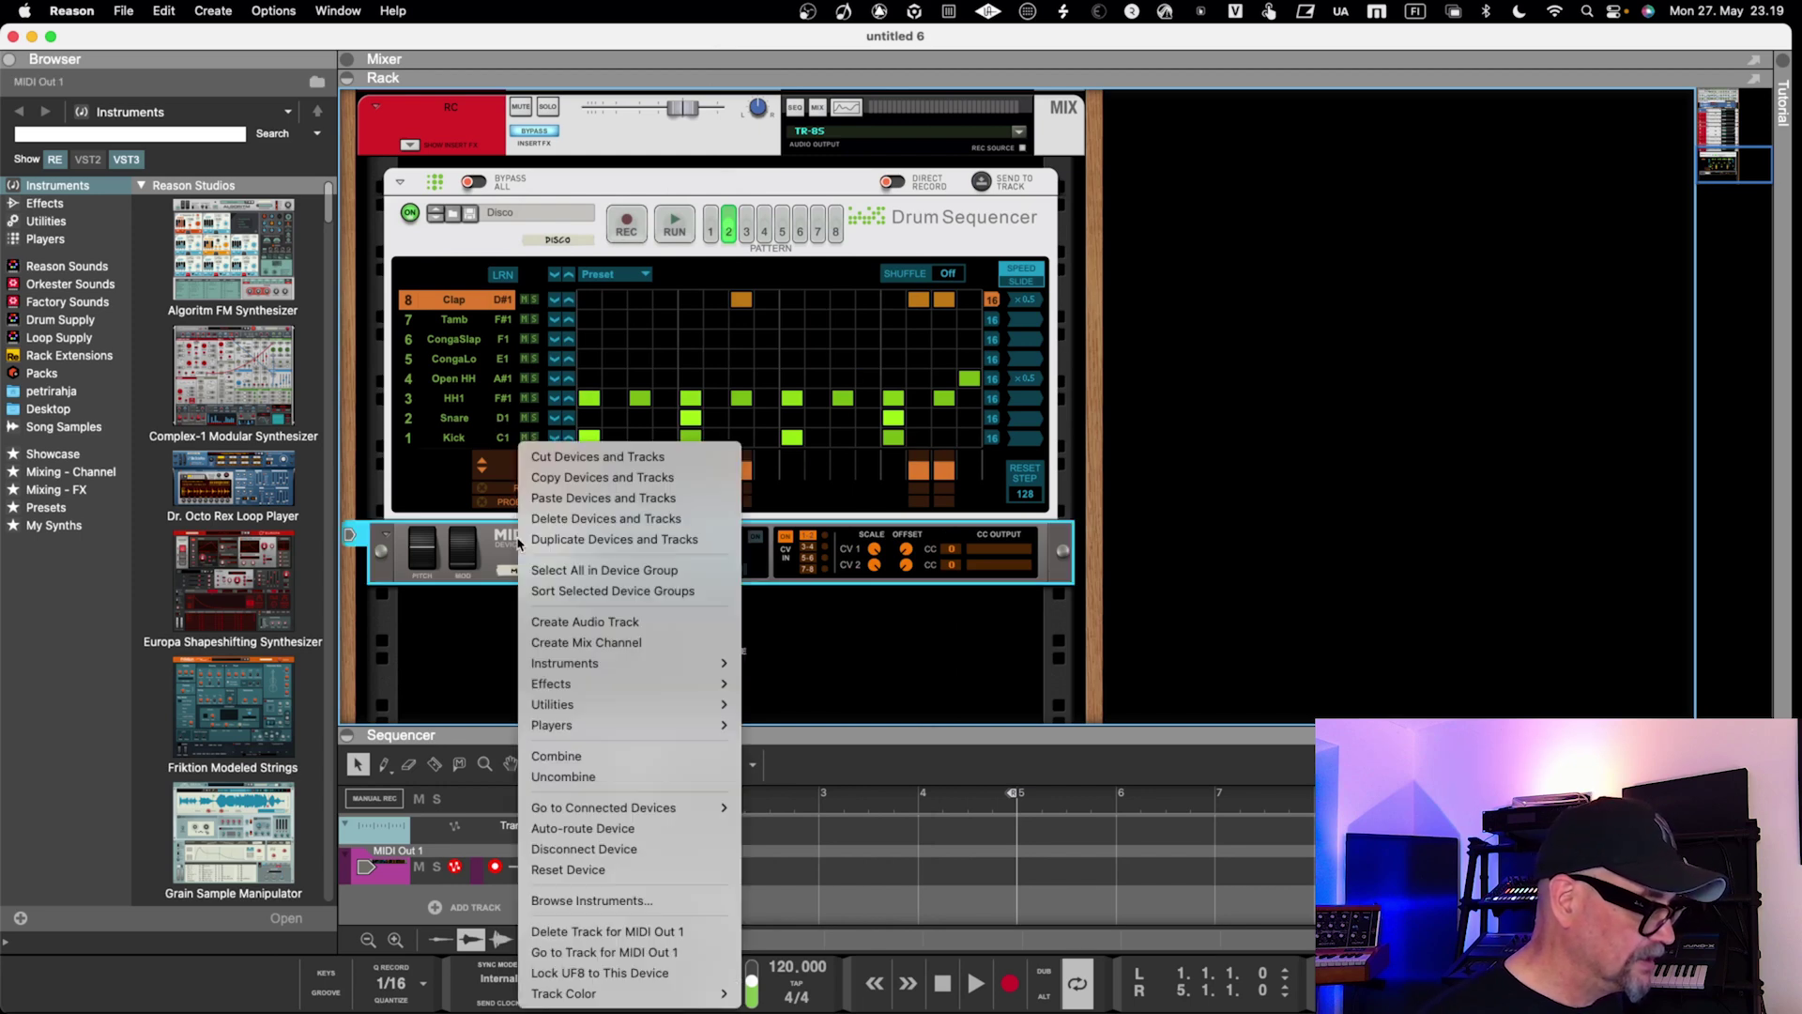
{"action": "left_click", "coordinate": [584, 519]}
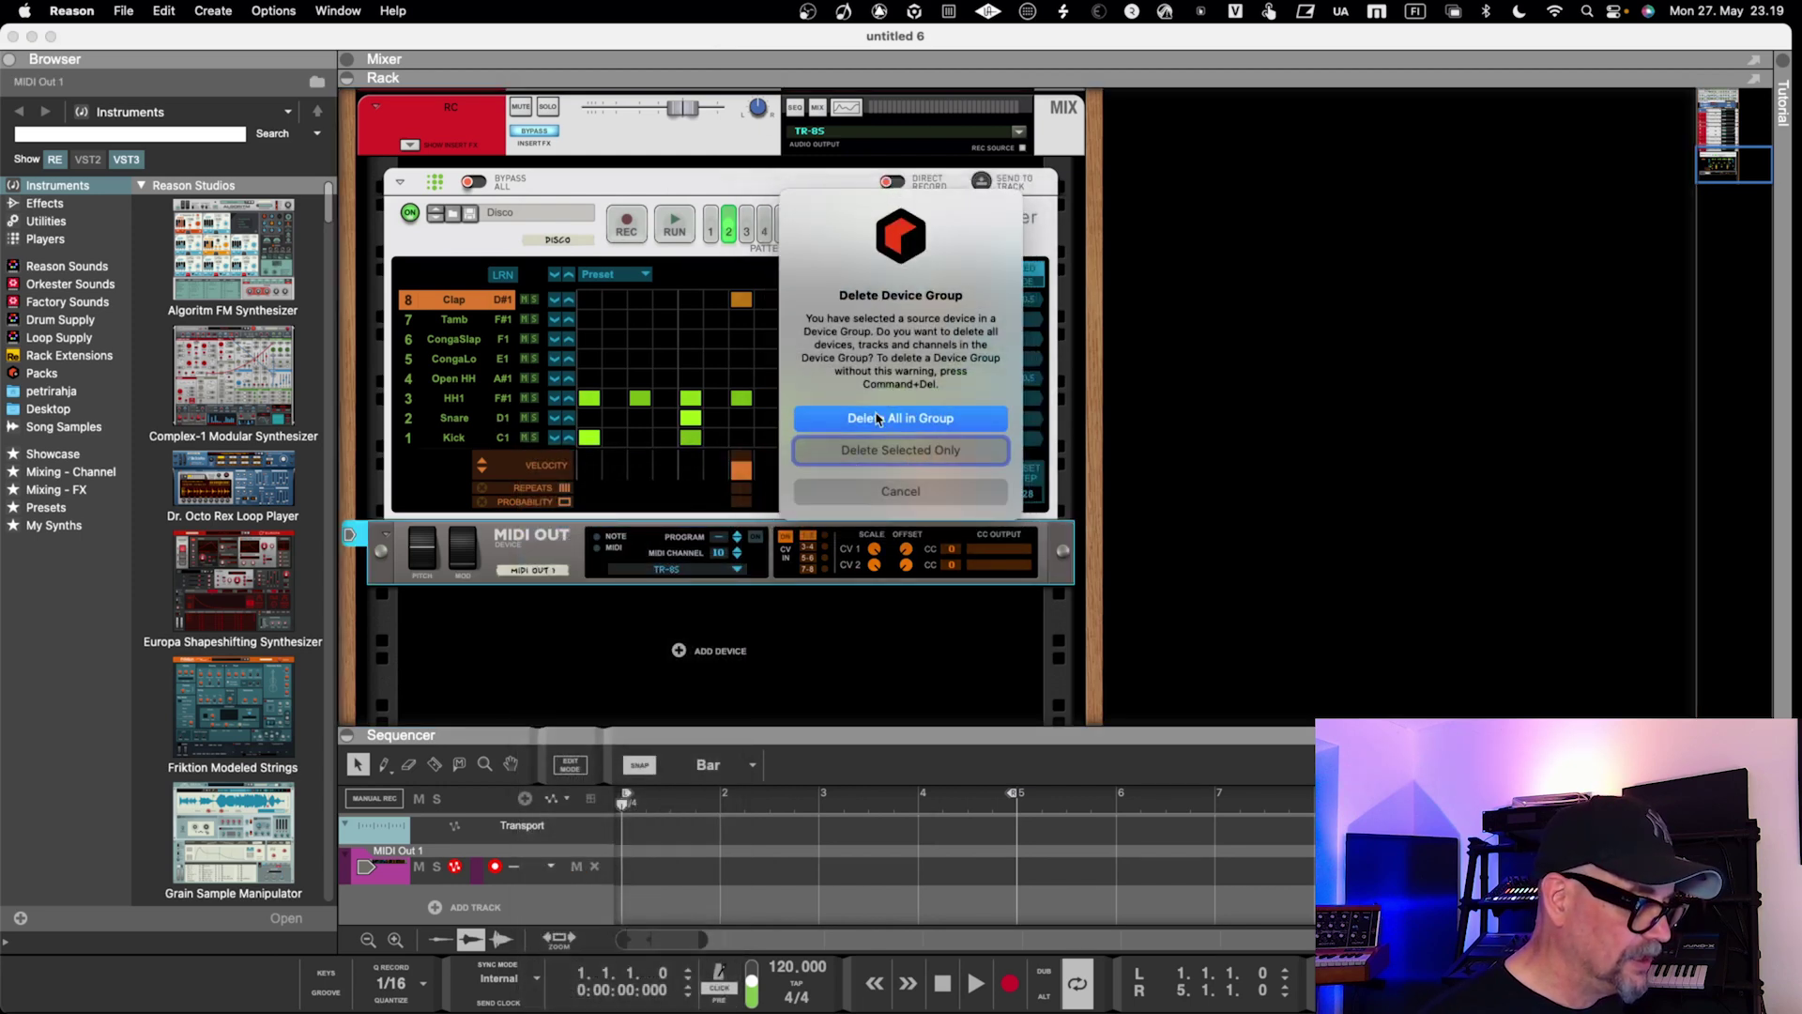
{"action": "left_click", "coordinate": [878, 419]}
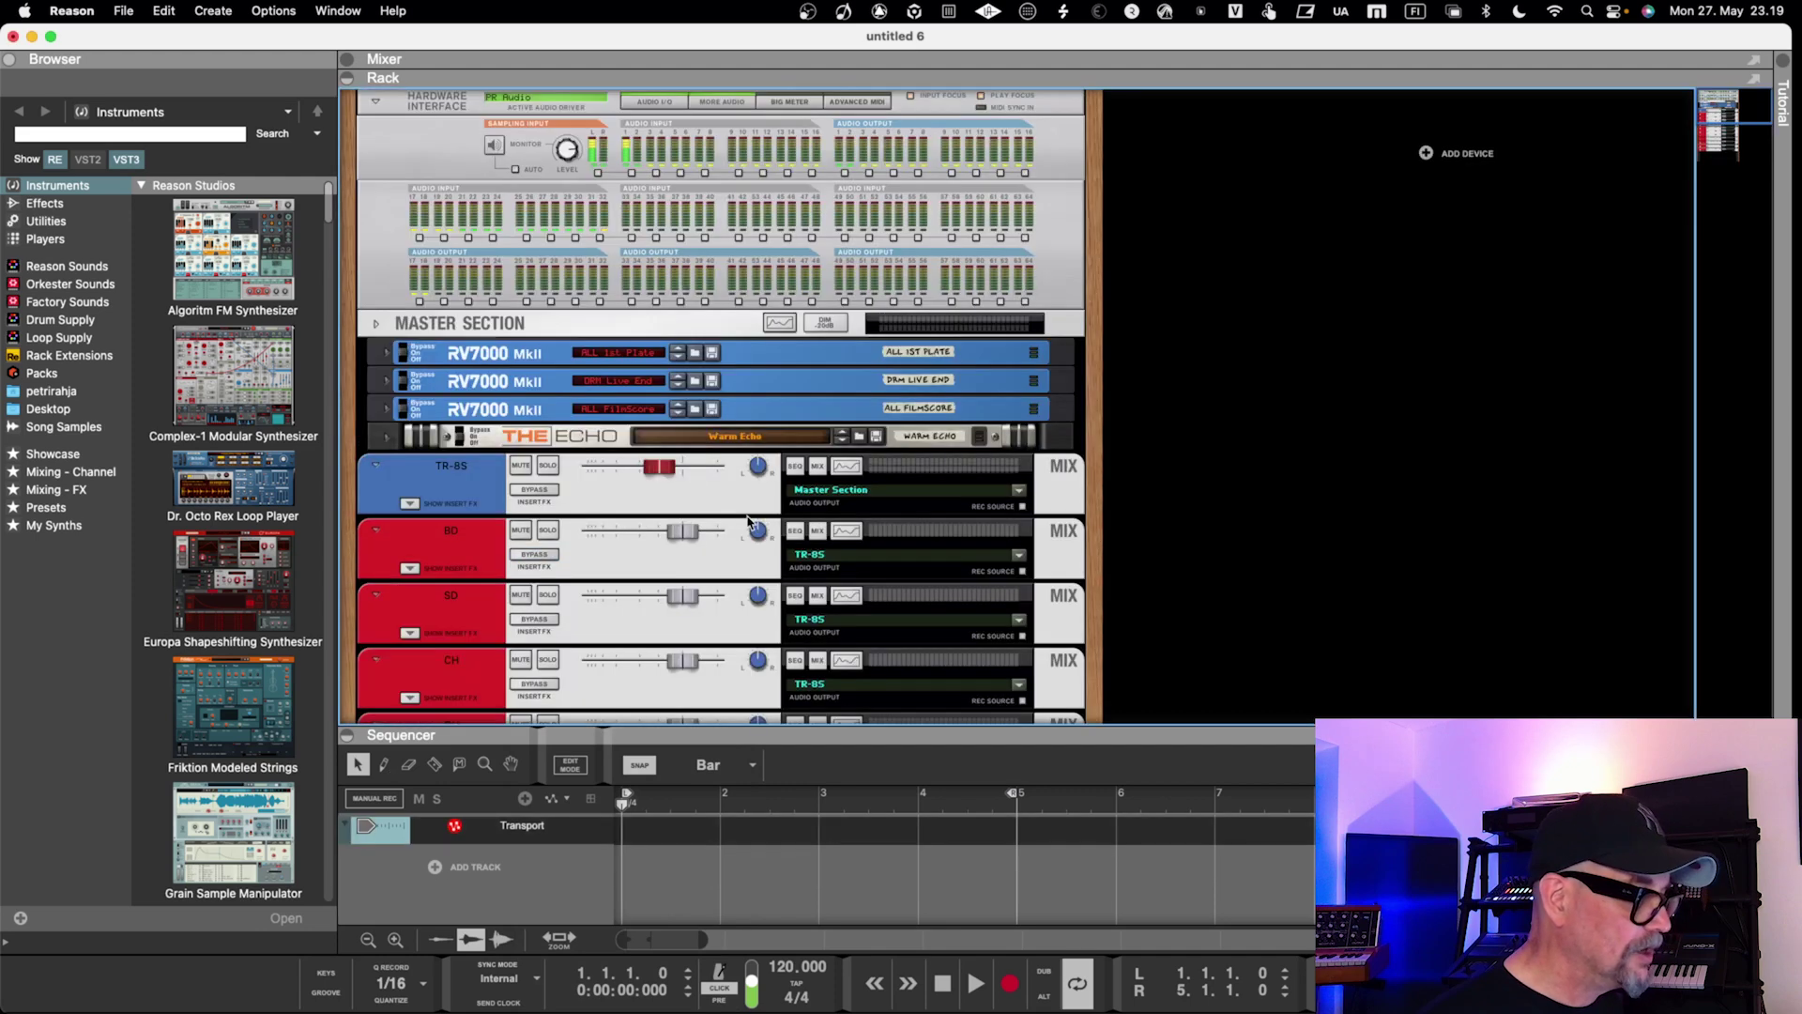
Scroll the rack down to the empty area below the RC mix channel.
{"action": "scroll", "coordinate": [748, 518], "scroll_direction": "down", "scroll_amount": 10}
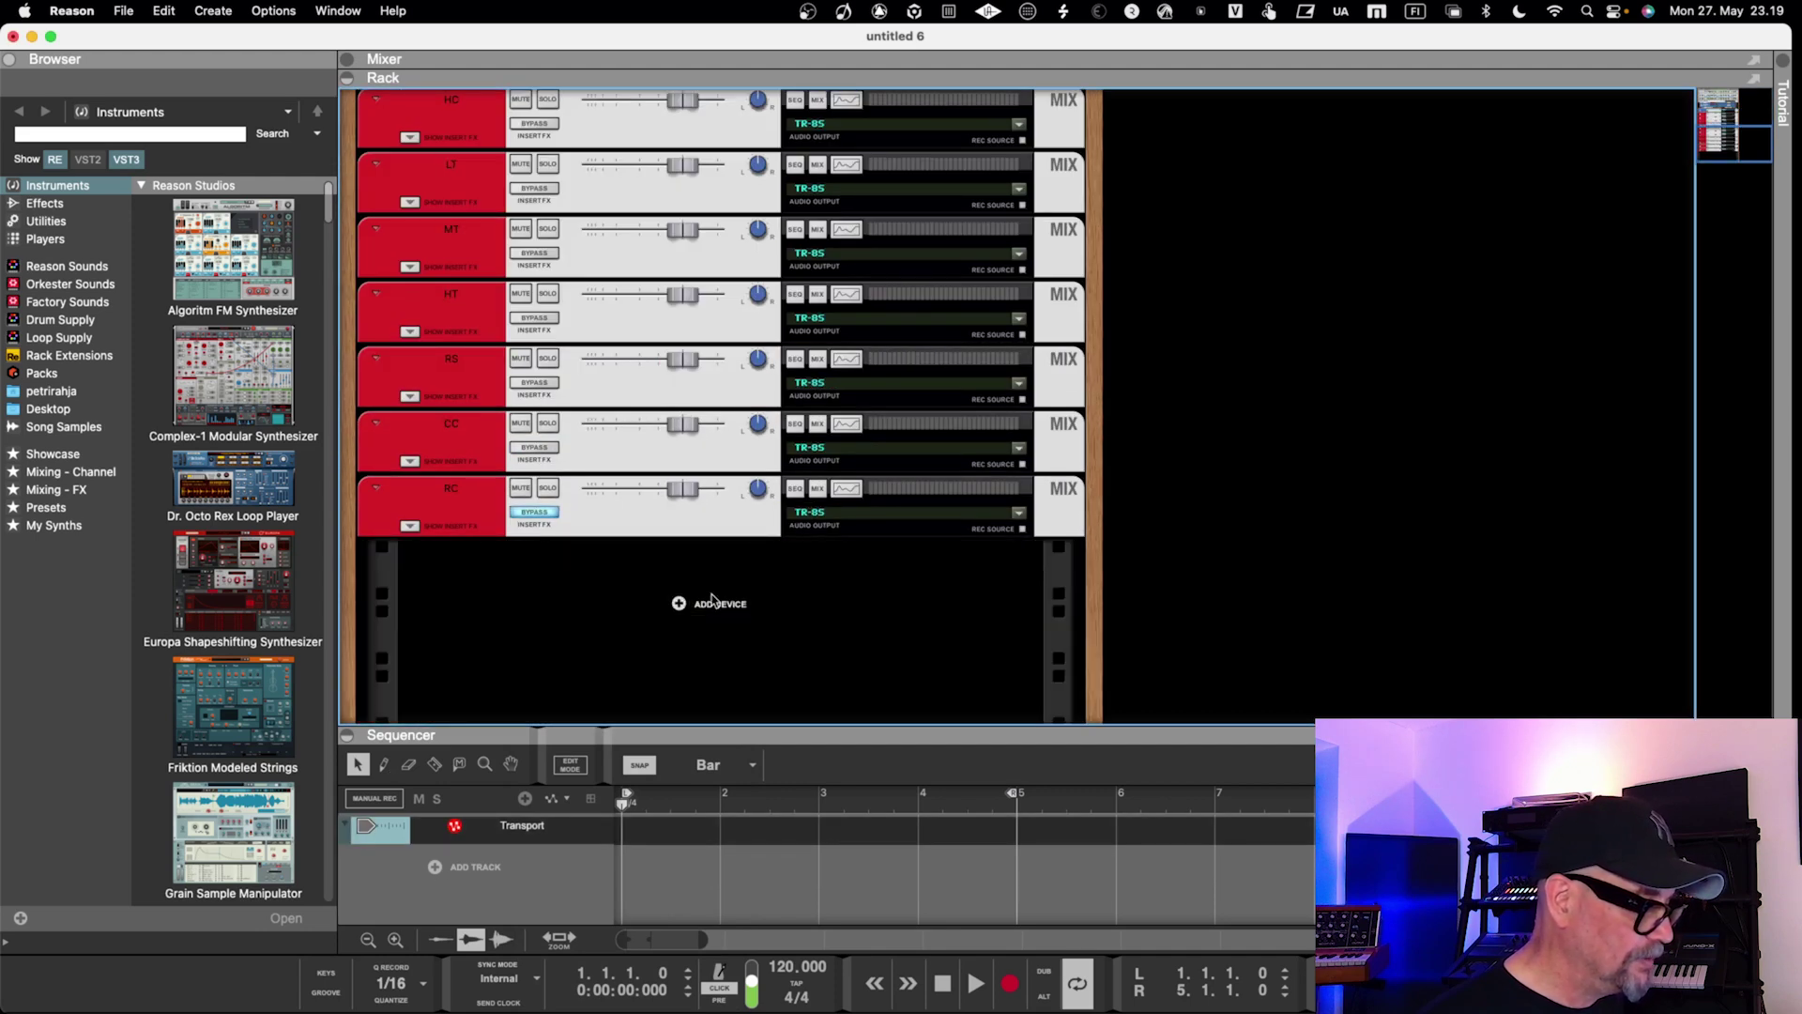
{"action": "right_click", "coordinate": [712, 598]}
{"action": "left_click", "coordinate": [794, 658]}
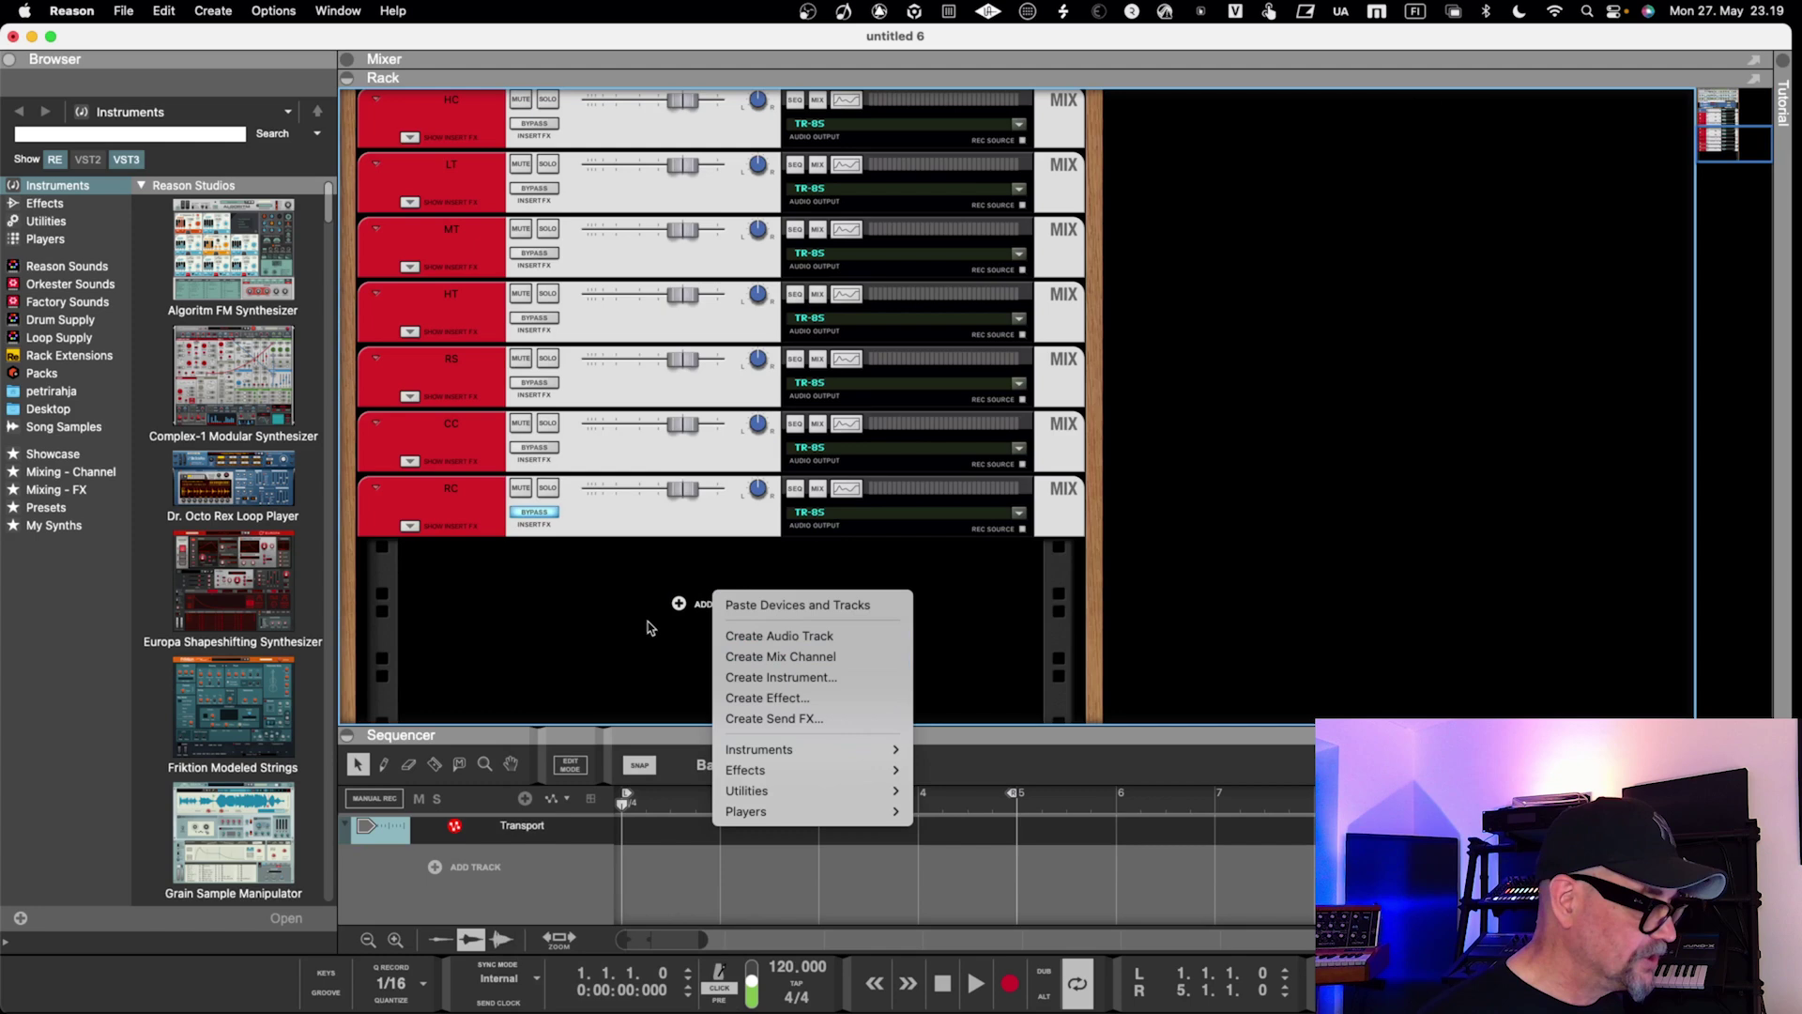
{"action": "scroll", "coordinate": [647, 627], "scroll_direction": "down", "scroll_amount": 4}
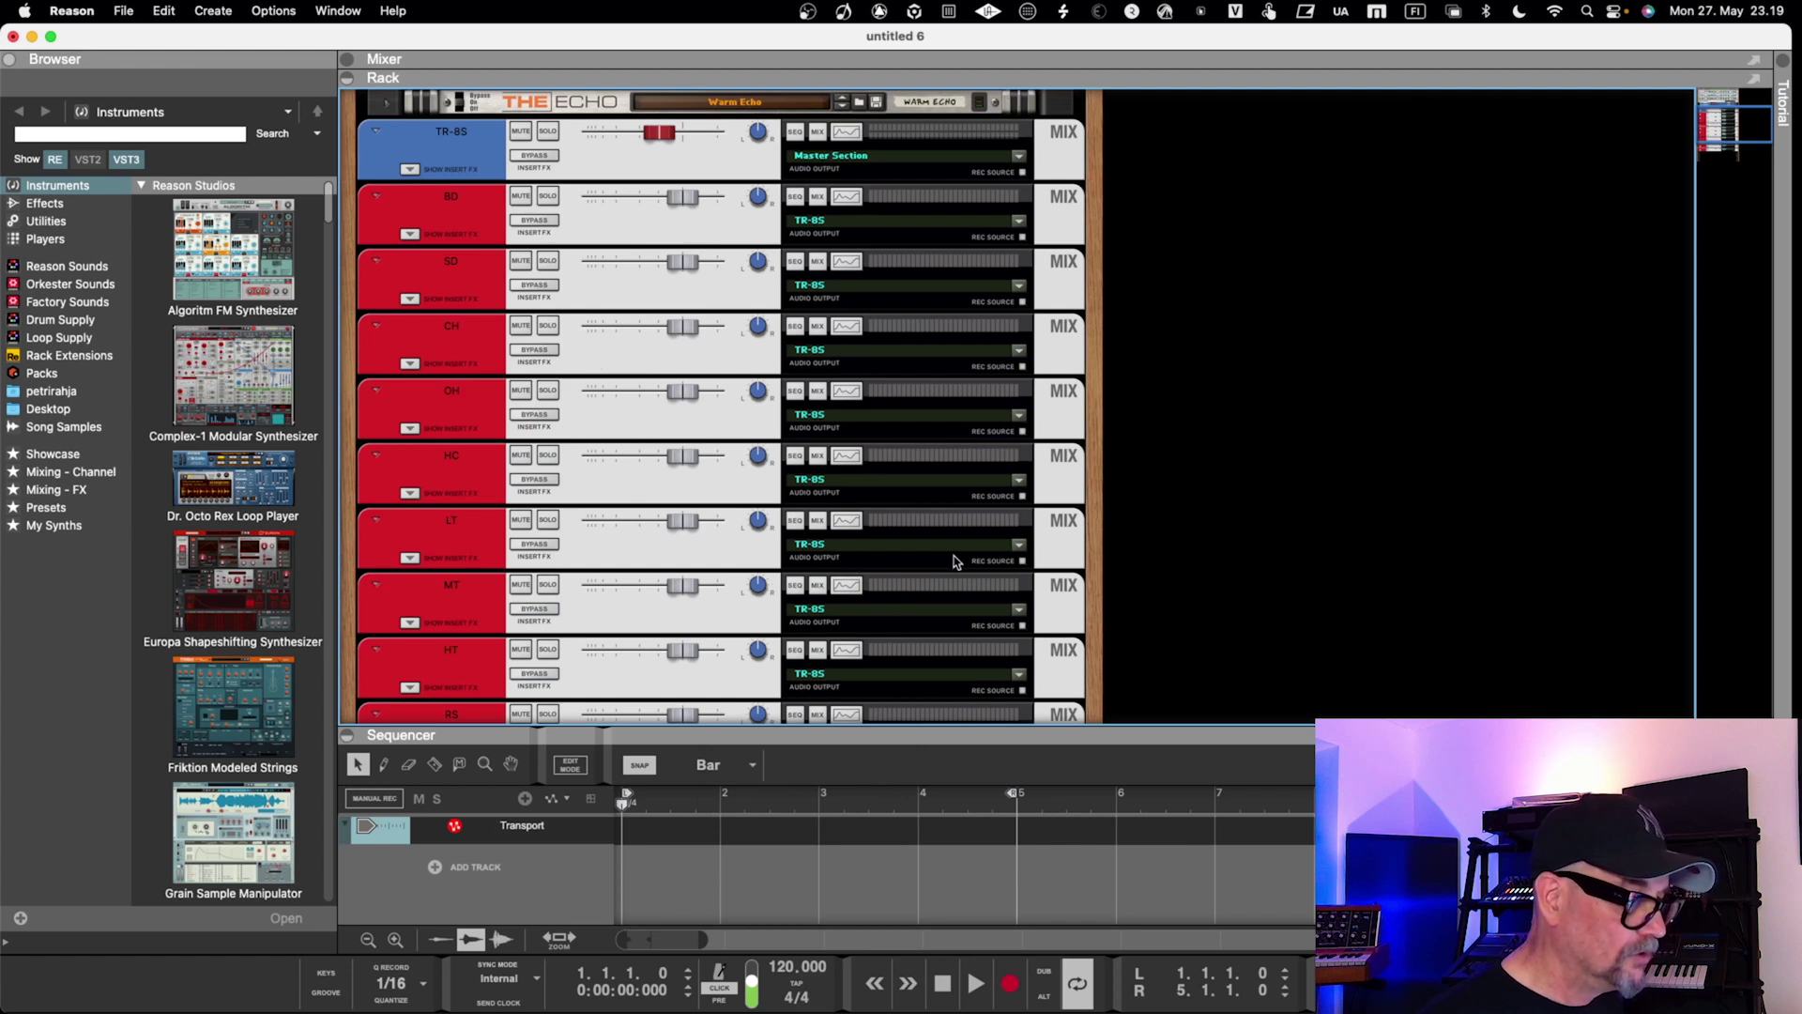
{"action": "scroll", "coordinate": [950, 563], "scroll_direction": "down", "scroll_amount": 5}
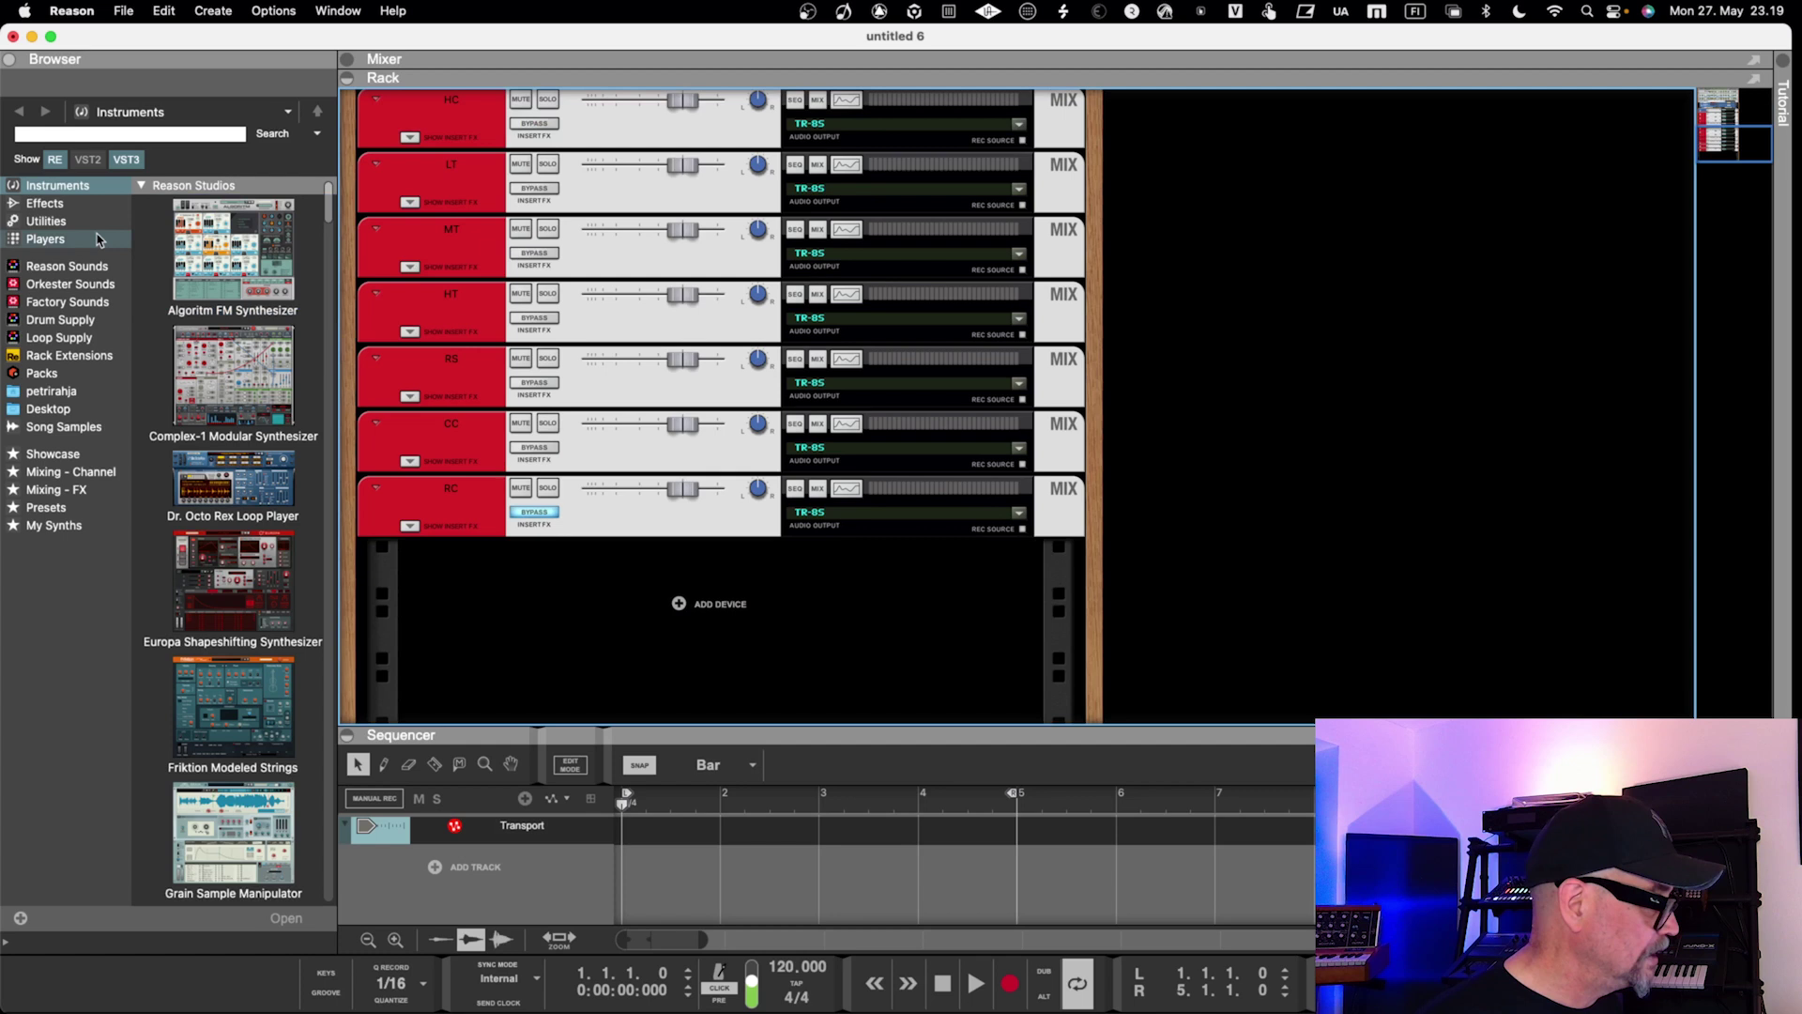
Add a MIDI Out Device from Instruments > Reason Studios to the empty rack.
{"action": "right_click", "coordinate": [711, 595]}
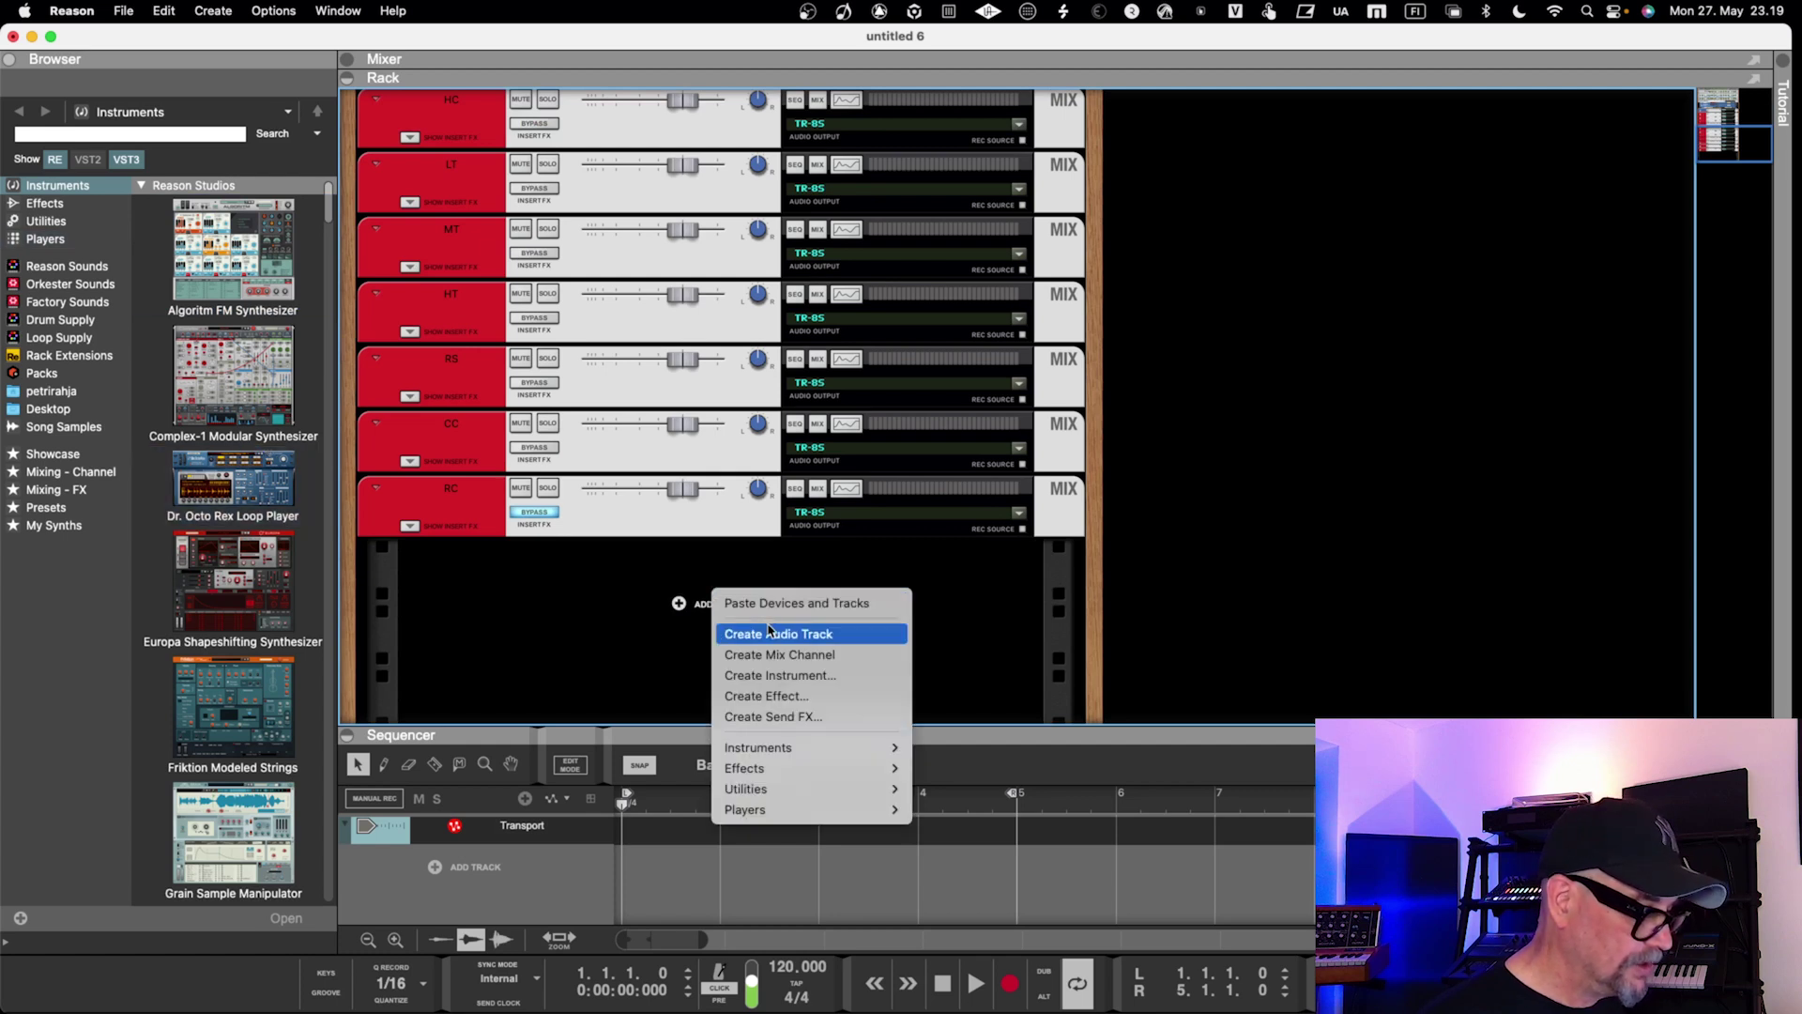
{"action": "mouse_move", "coordinate": [795, 744]}
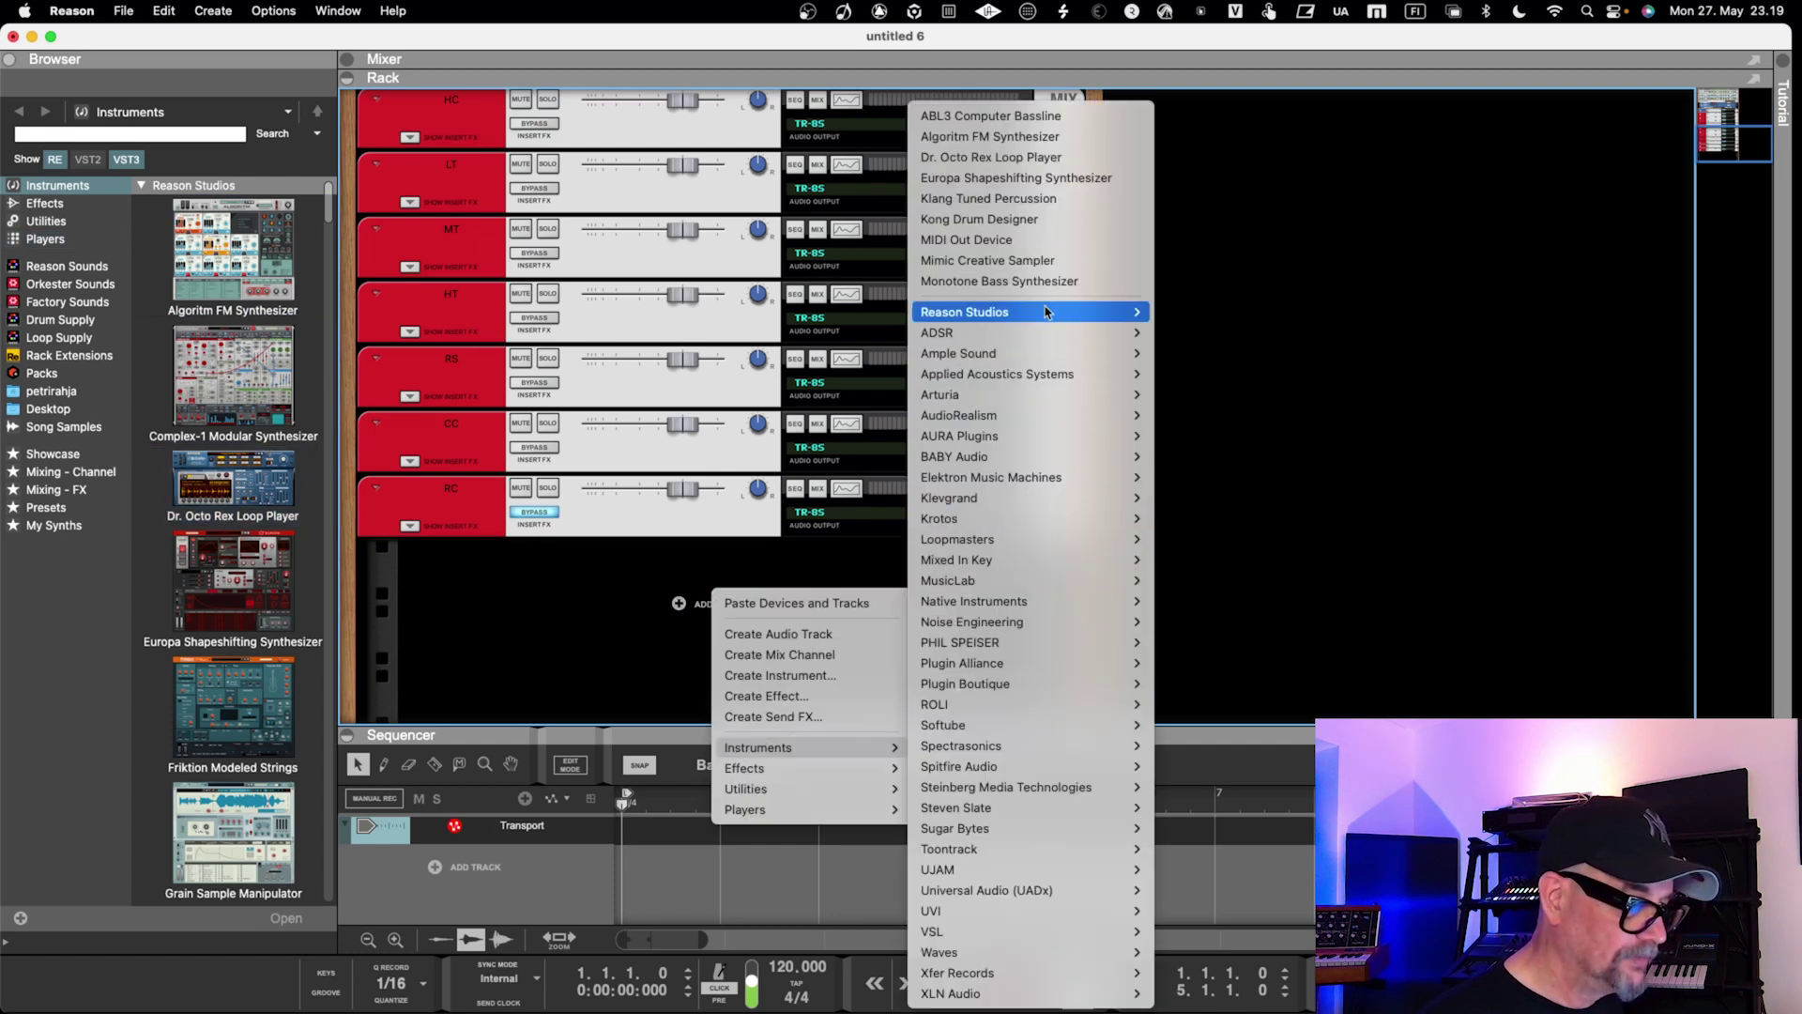
{"action": "mouse_move", "coordinate": [1050, 311]}
{"action": "left_click", "coordinate": [1211, 580]}
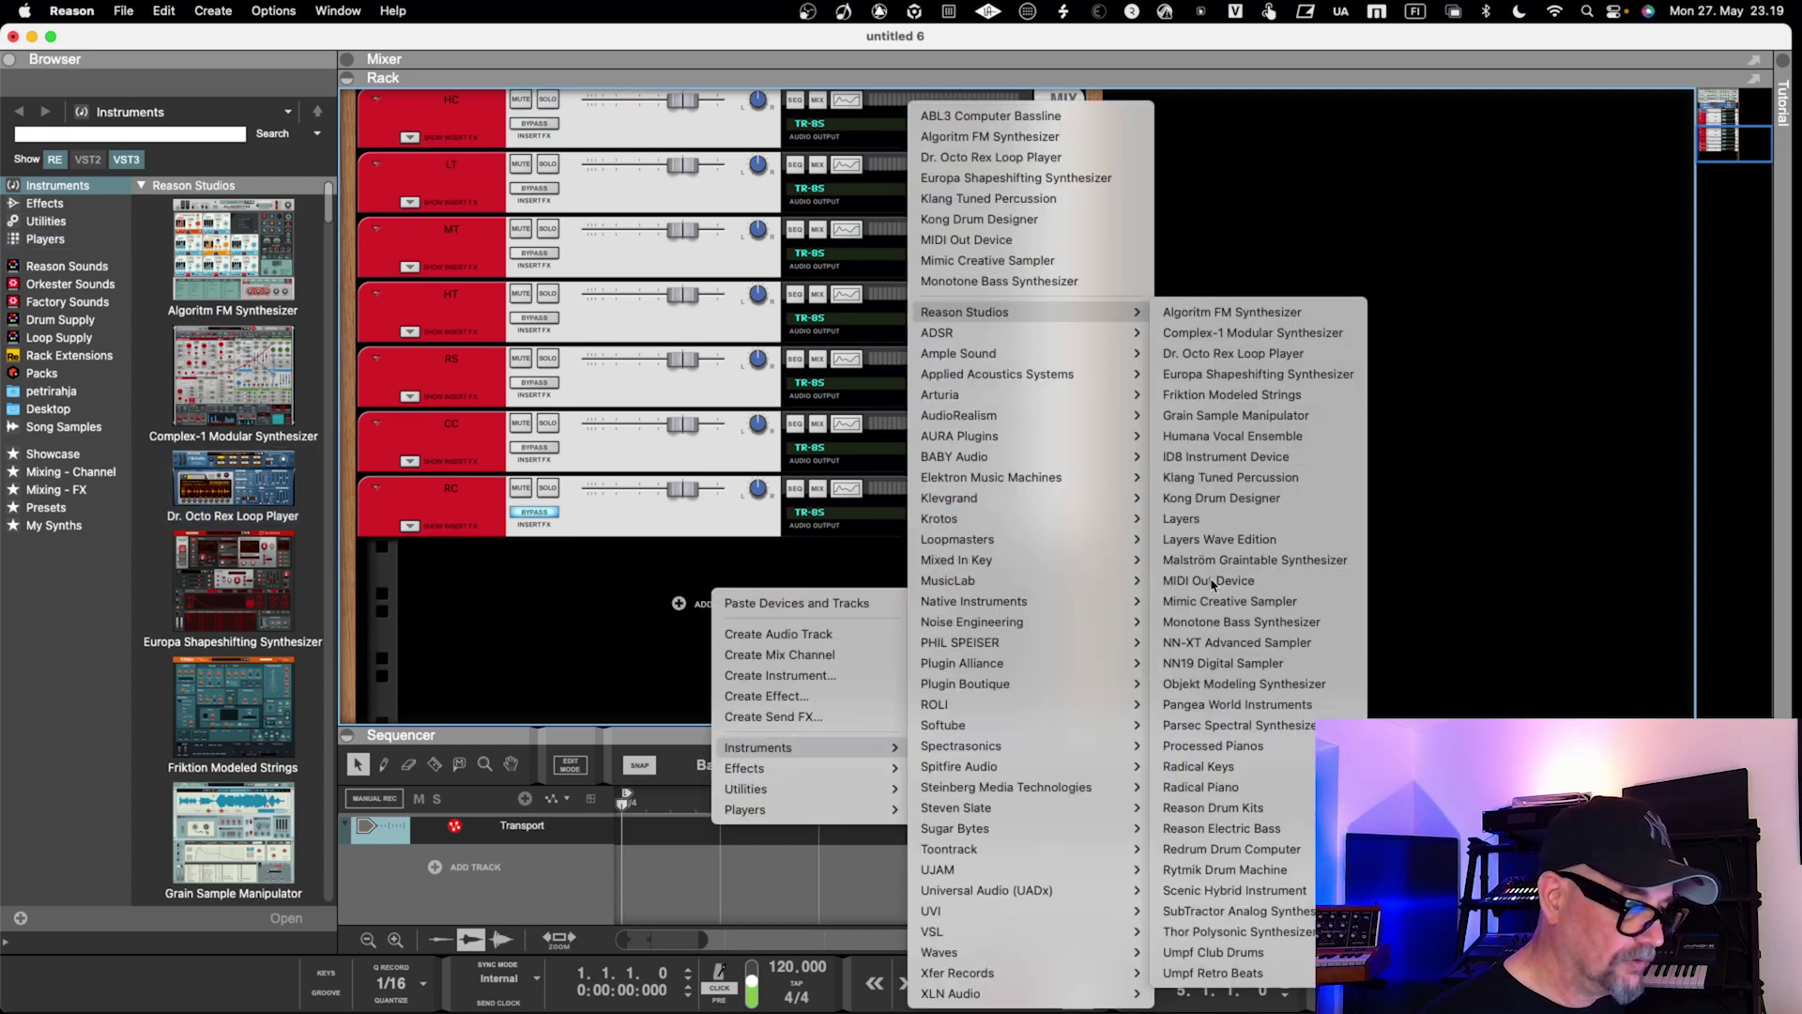
Set the MIDI Out port to TR-8S and its MIDI channel to 10.
{"action": "left_click", "coordinate": [692, 588]}
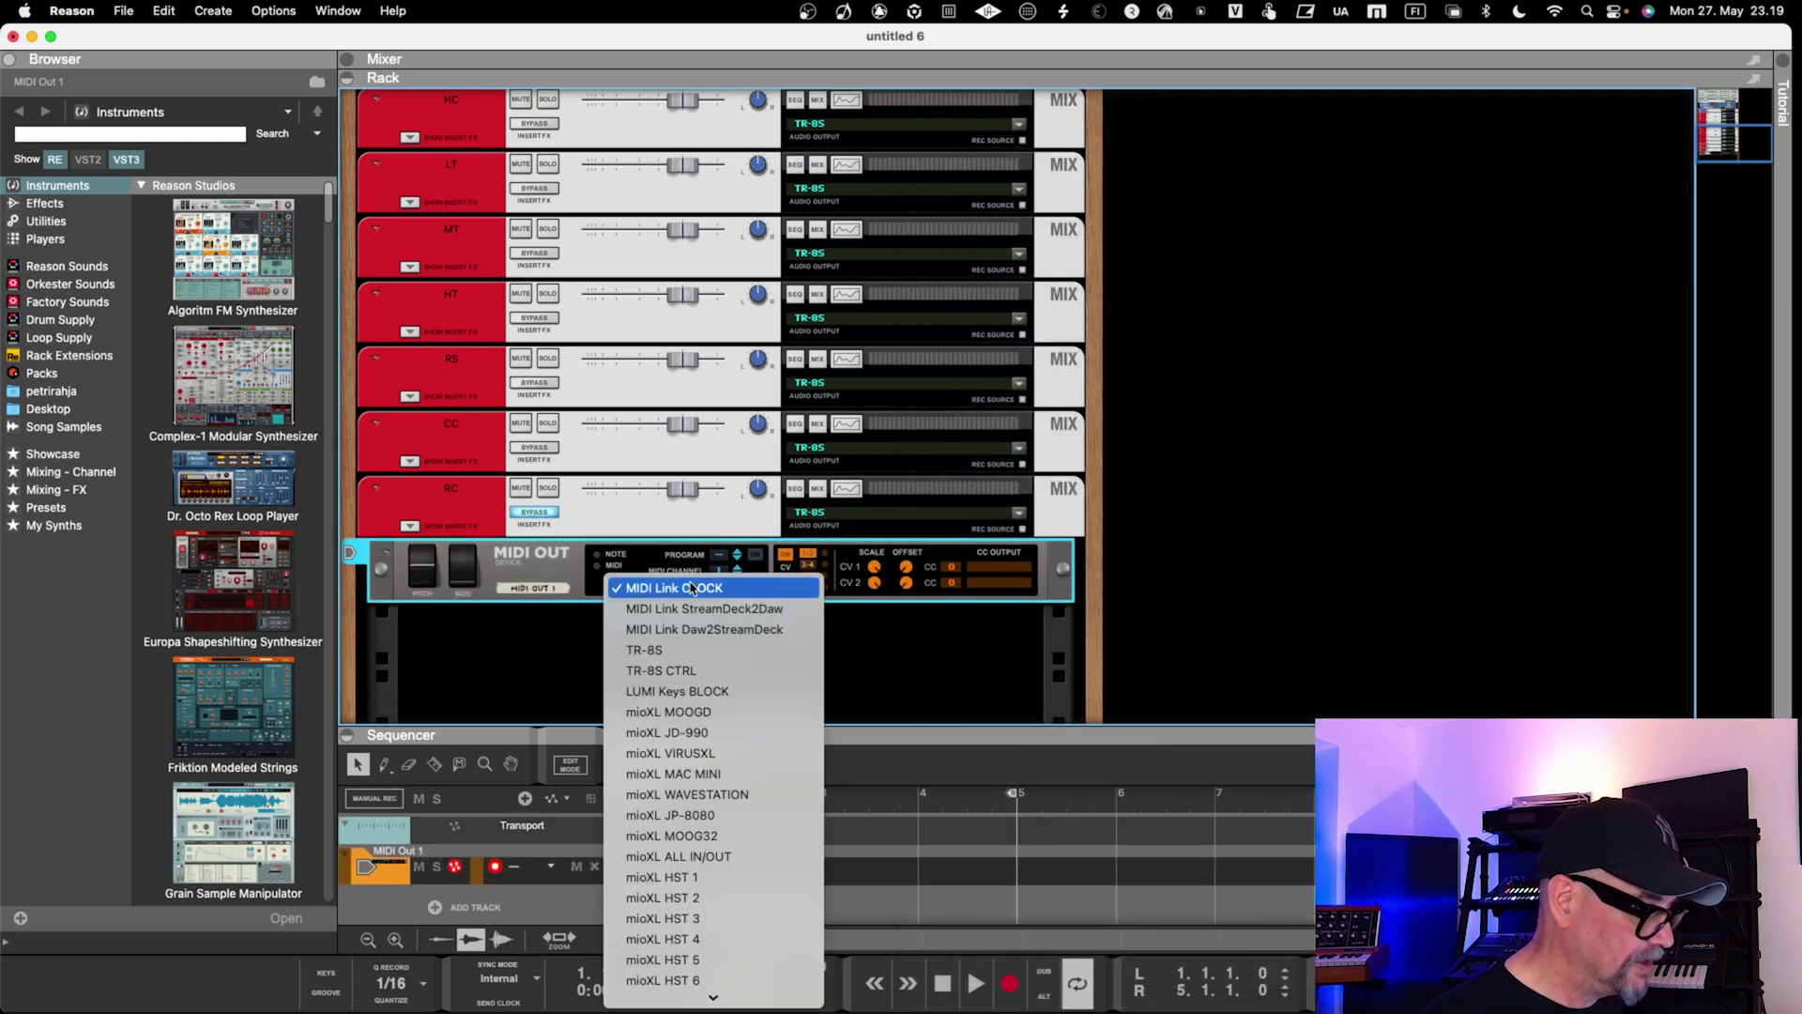
{"action": "left_click", "coordinate": [668, 650]}
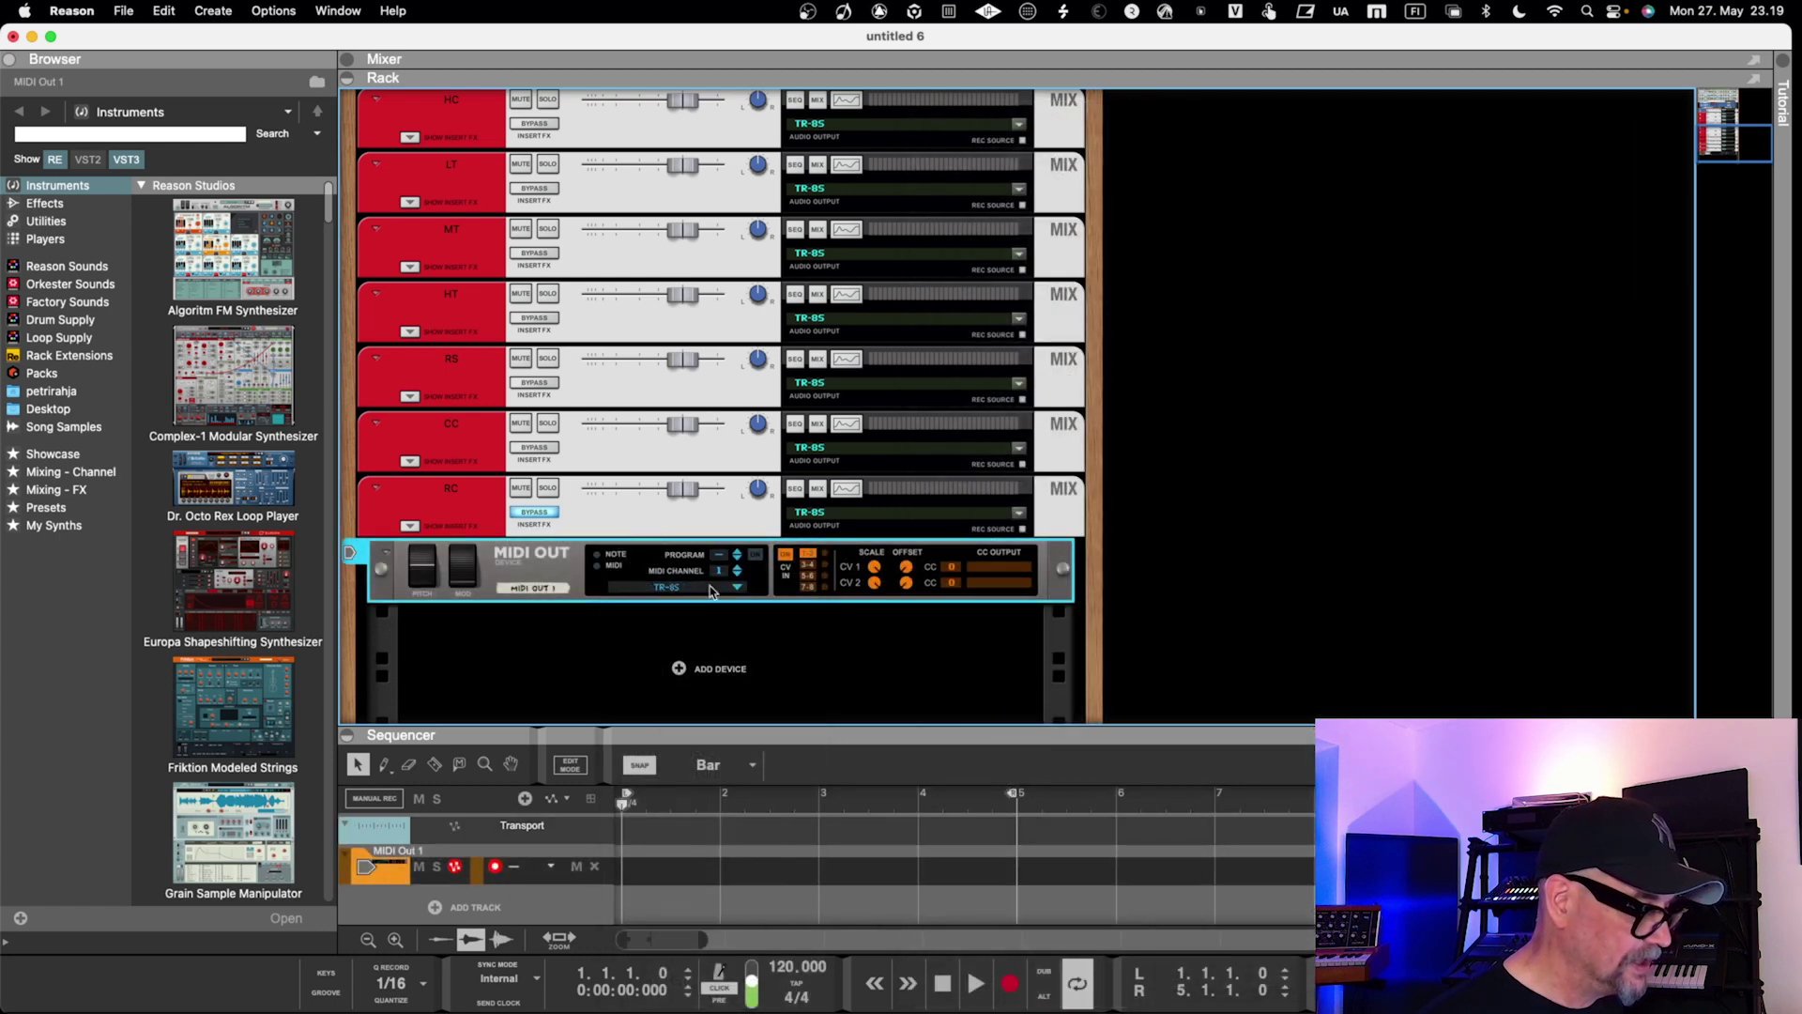
{"action": "left_click_drag", "start_coordinate": [720, 575], "coordinate": [737, 519]}
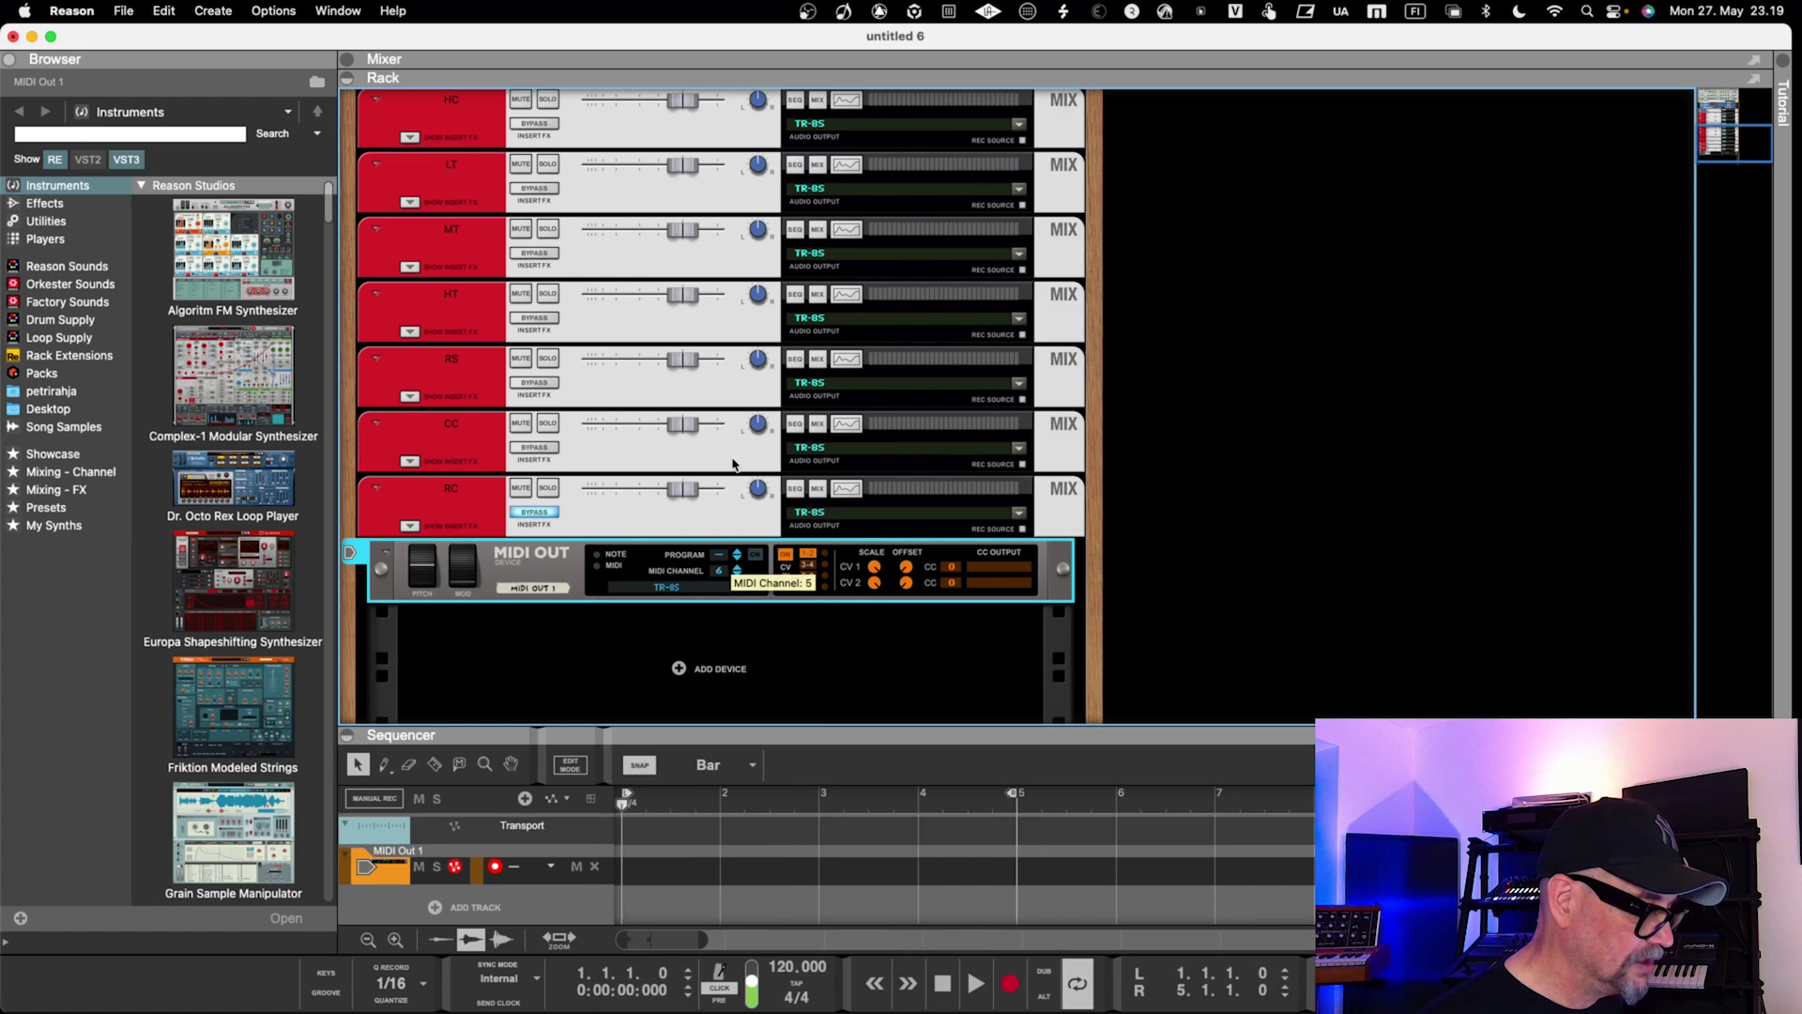
{"action": "left_click_drag", "start_coordinate": [734, 448], "coordinate": [731, 399]}
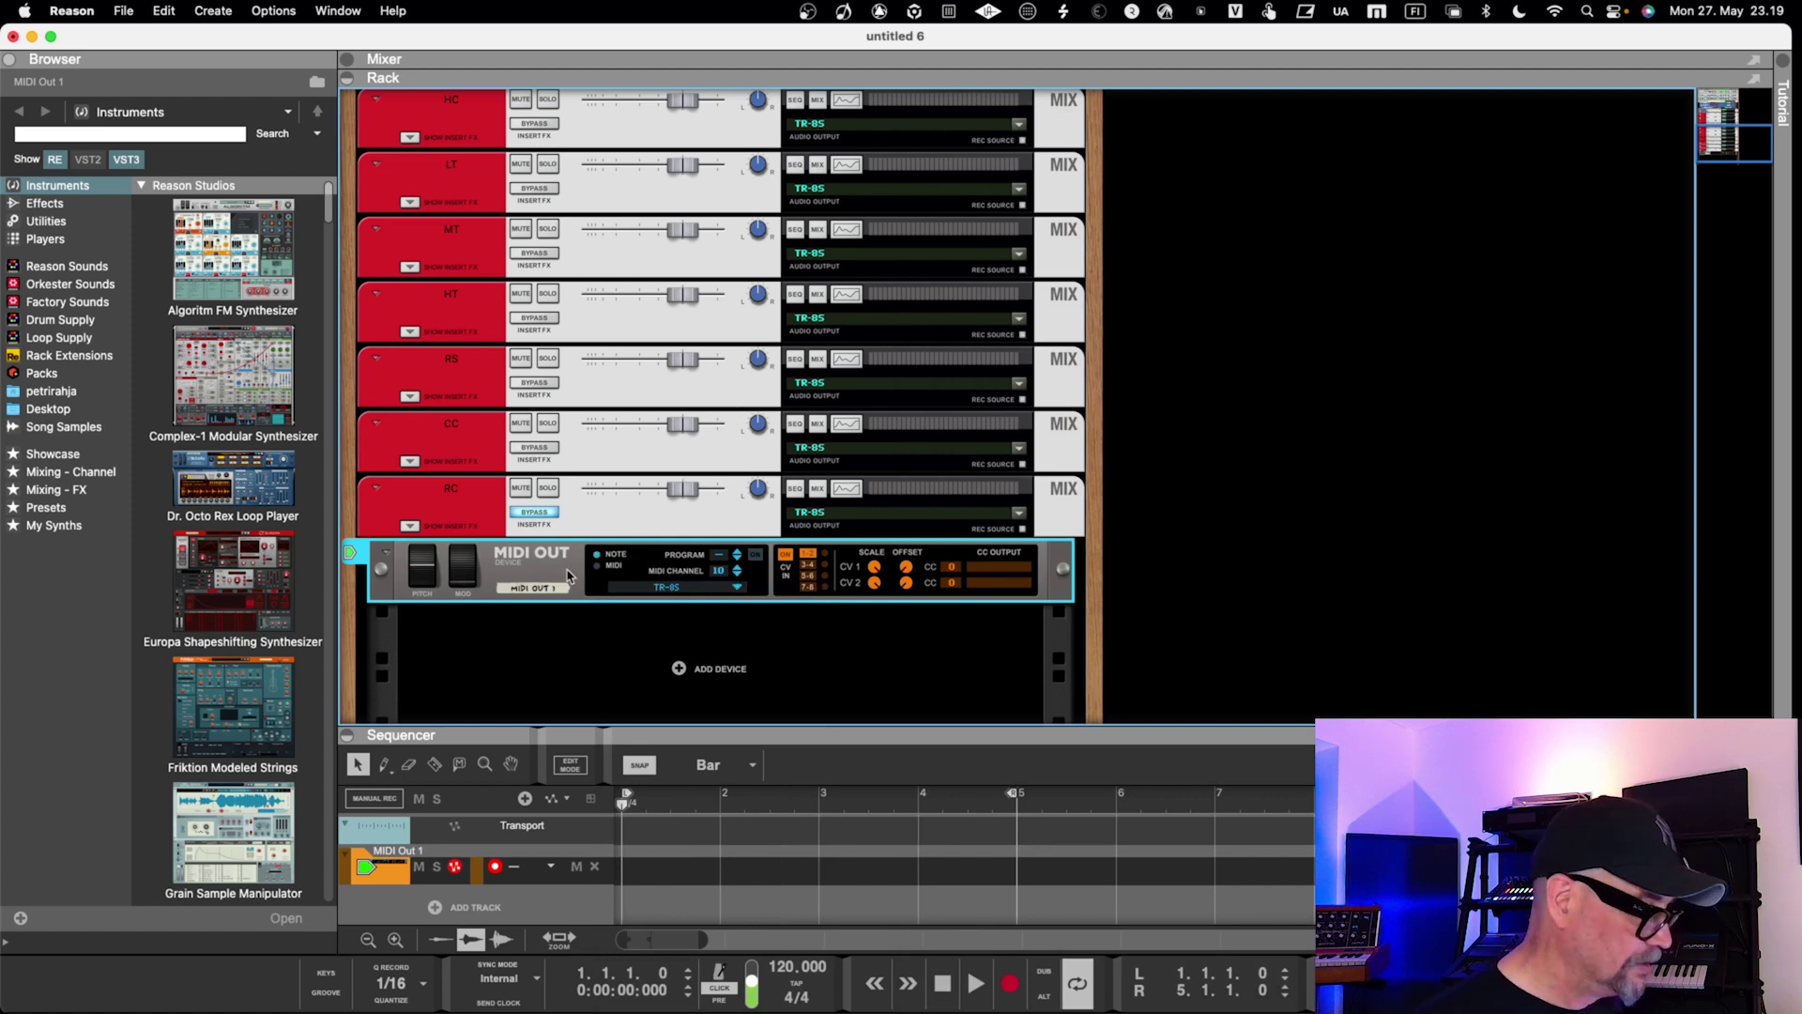
{"action": "scroll", "coordinate": [567, 575], "scroll_direction": "up", "scroll_amount": 10}
{"action": "scroll", "coordinate": [567, 576], "scroll_direction": "down", "scroll_amount": 4}
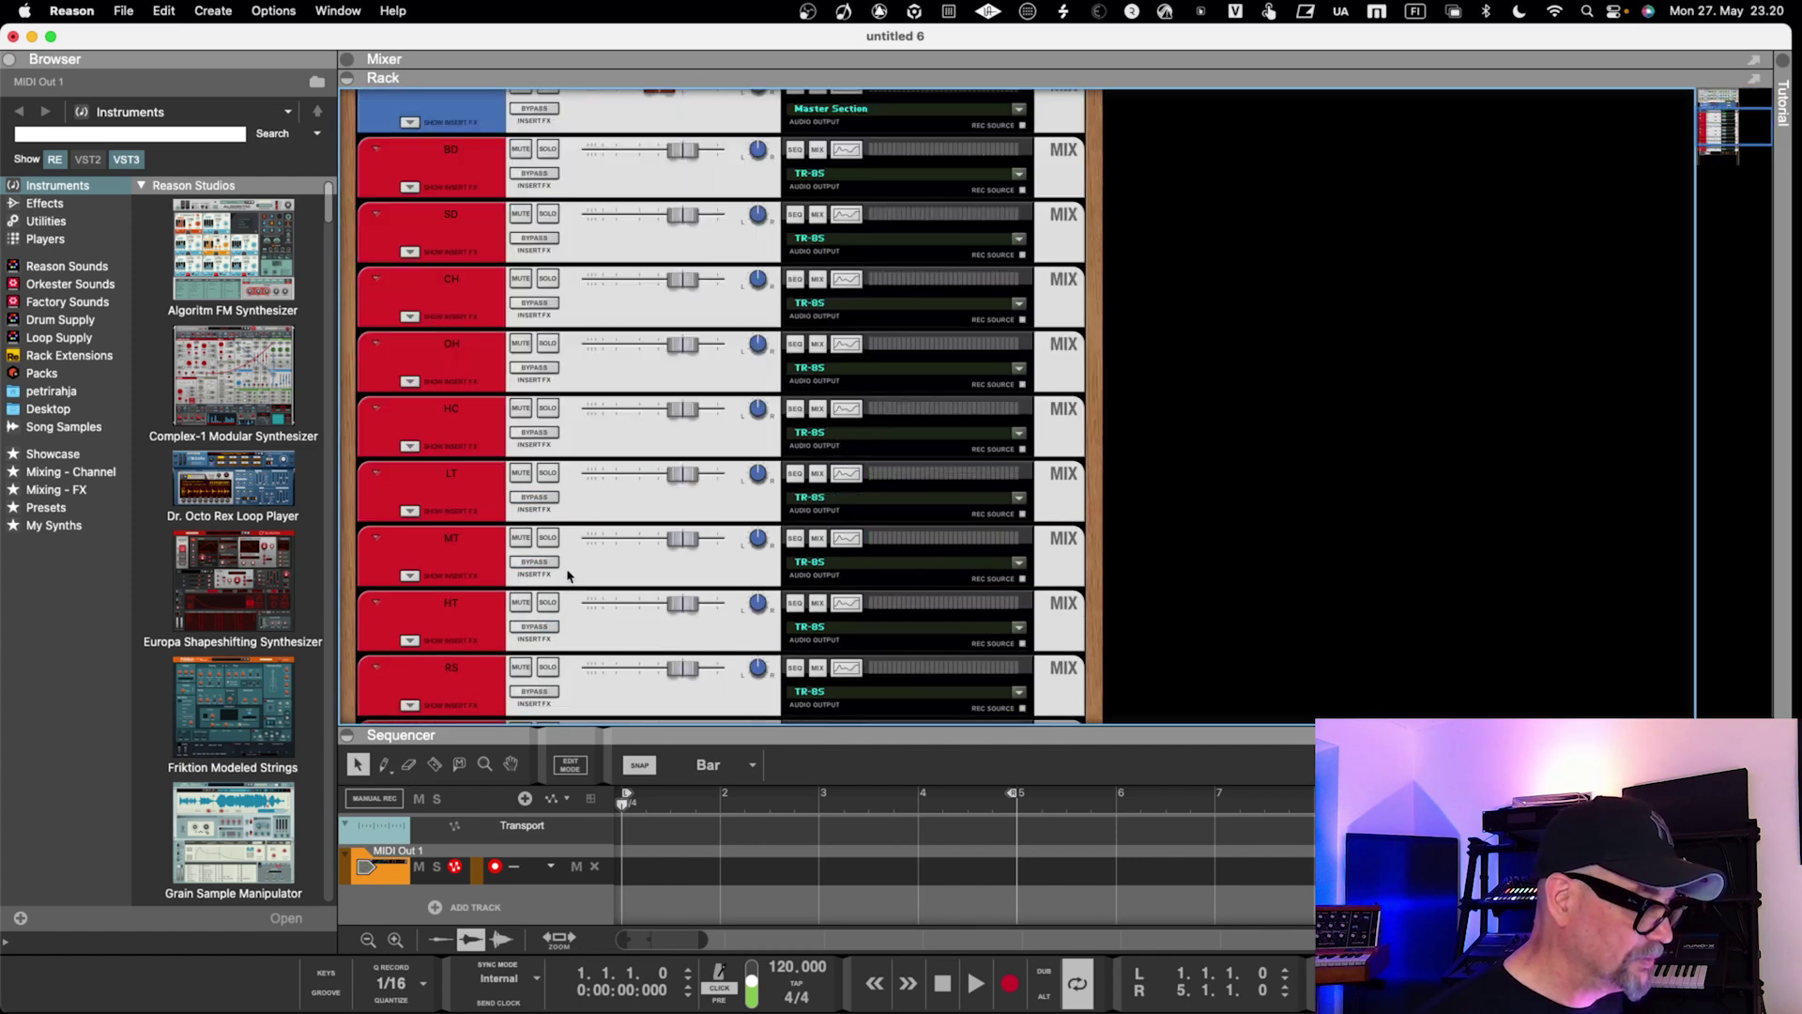
{"action": "scroll", "coordinate": [567, 575], "scroll_direction": "down", "scroll_amount": 2}
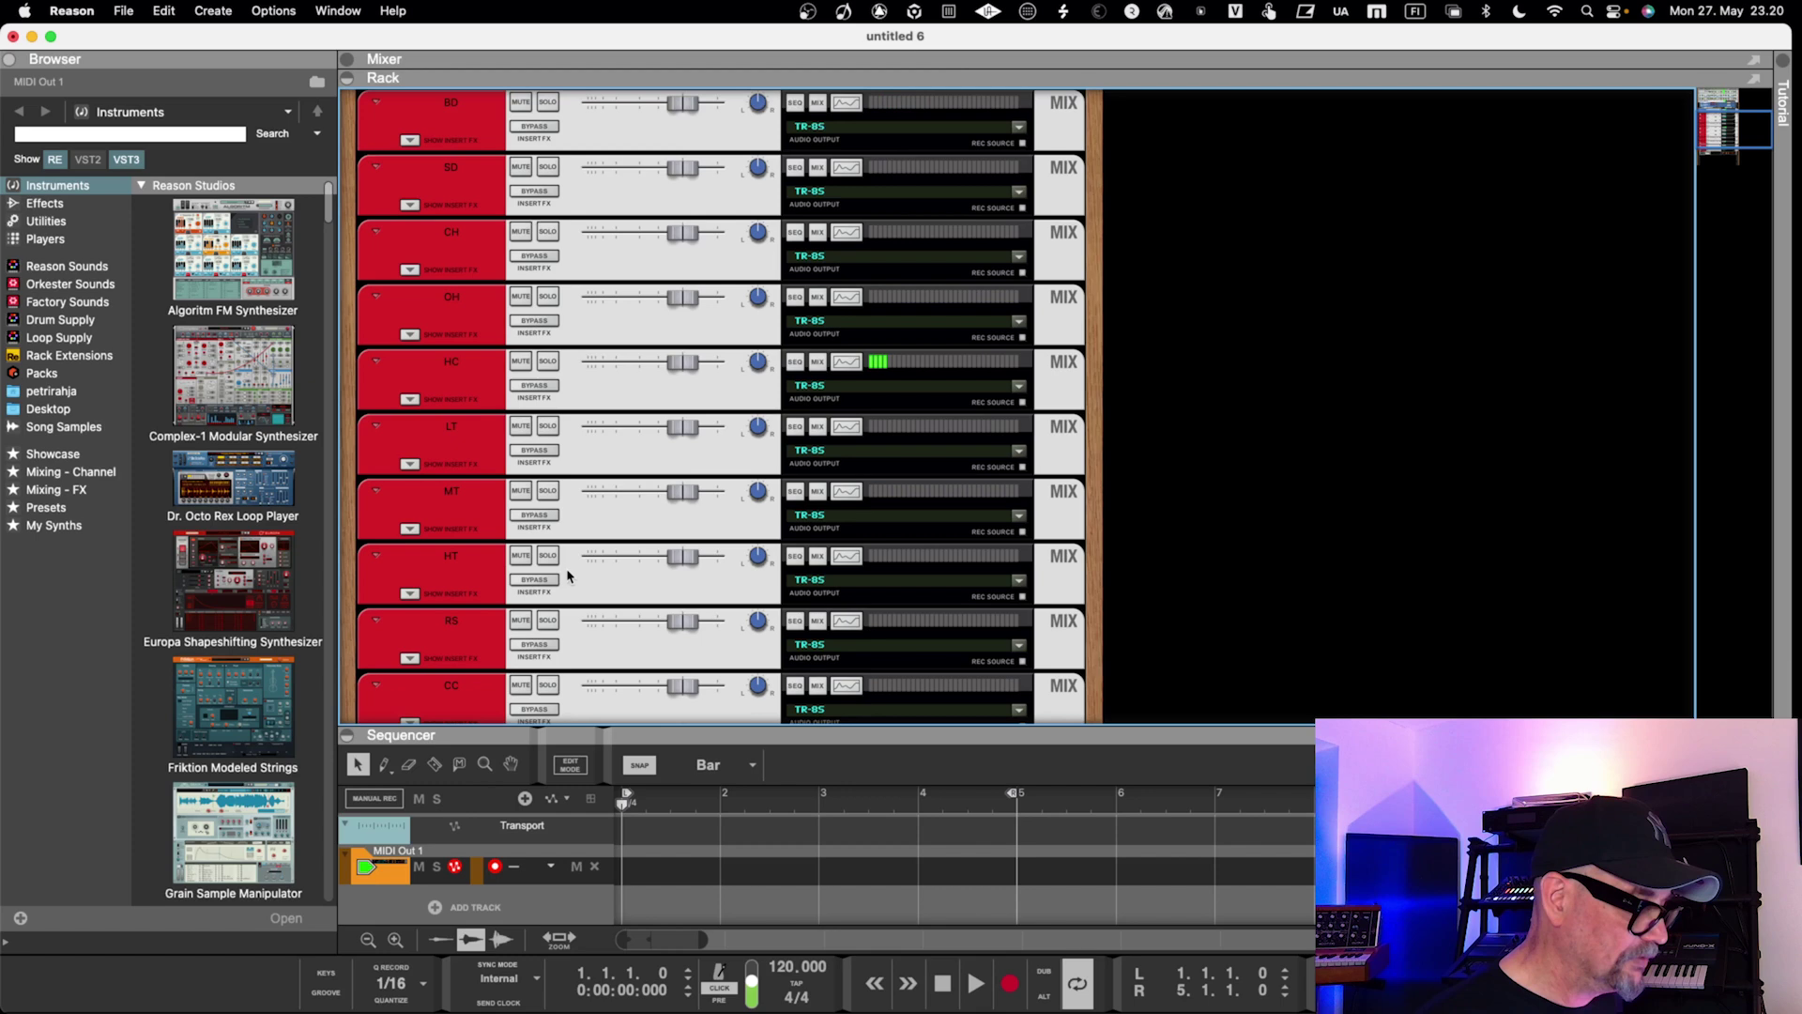
{"action": "scroll", "coordinate": [567, 576], "scroll_direction": "down", "scroll_amount": 2}
{"action": "scroll", "coordinate": [567, 575], "scroll_direction": "down", "scroll_amount": 2}
{"action": "scroll", "coordinate": [567, 575], "scroll_direction": "up", "scroll_amount": 8}
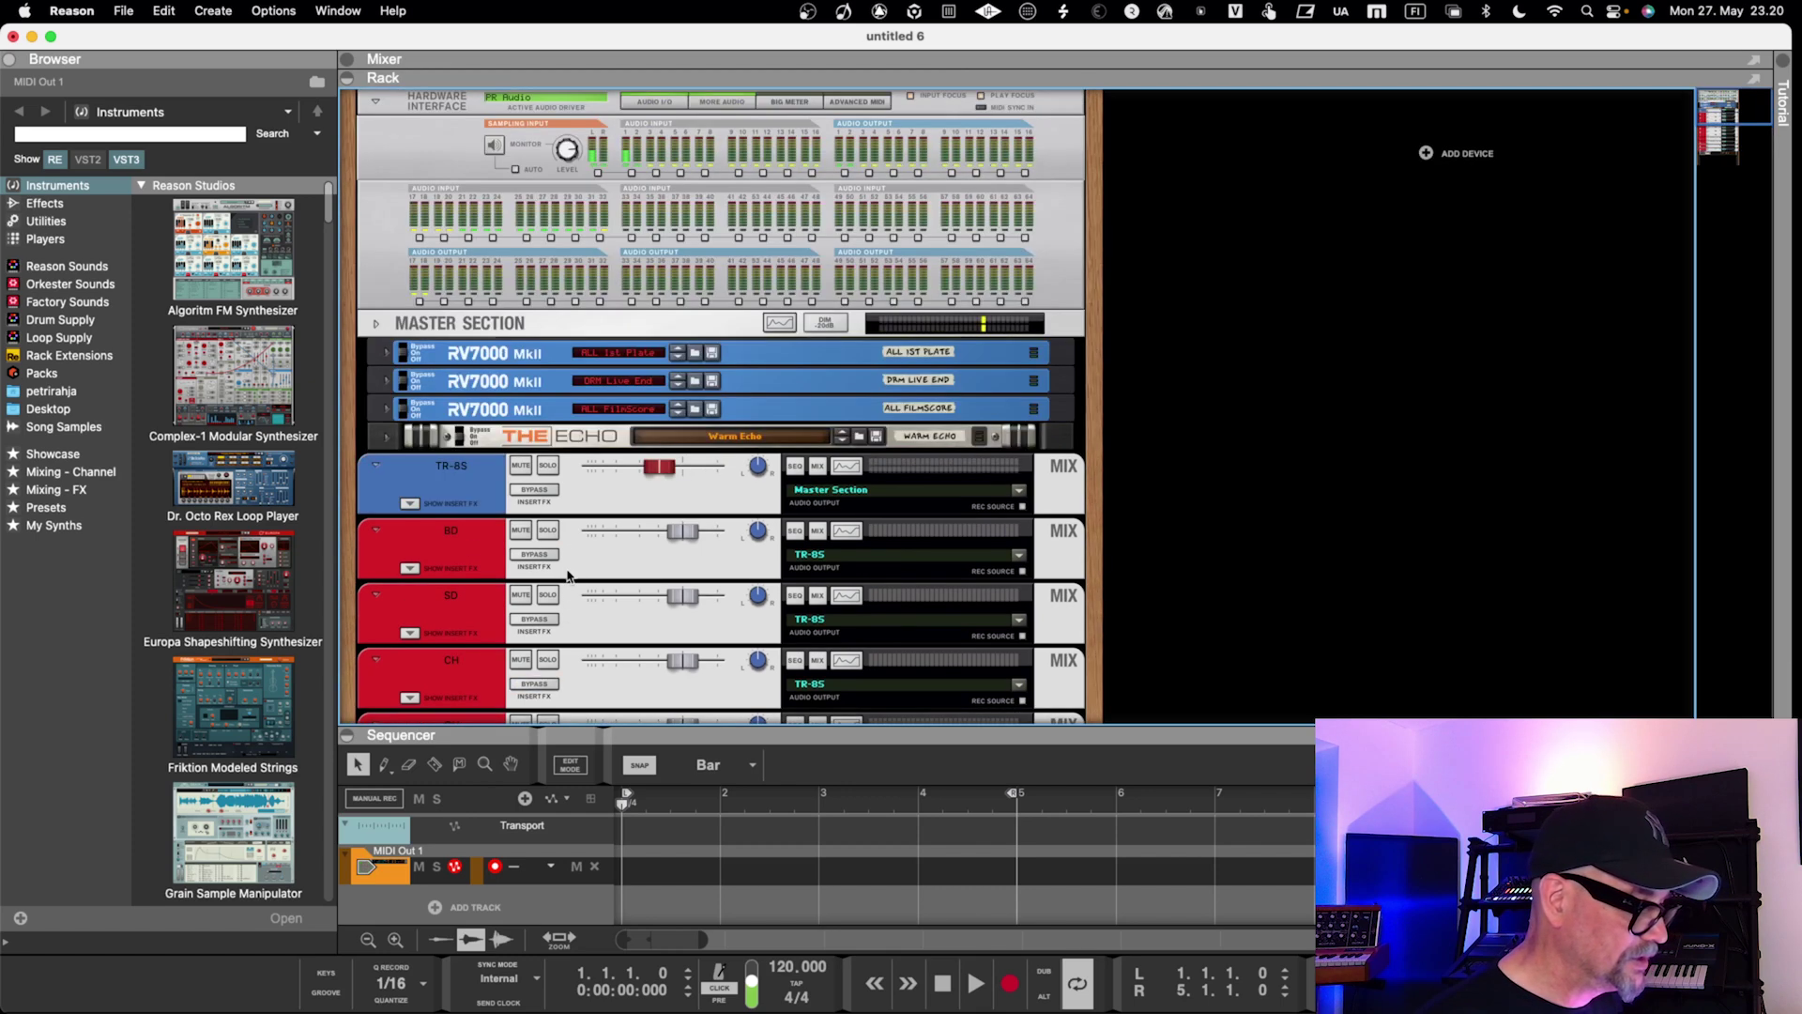
{"action": "scroll", "coordinate": [567, 576], "scroll_direction": "down", "scroll_amount": 12}
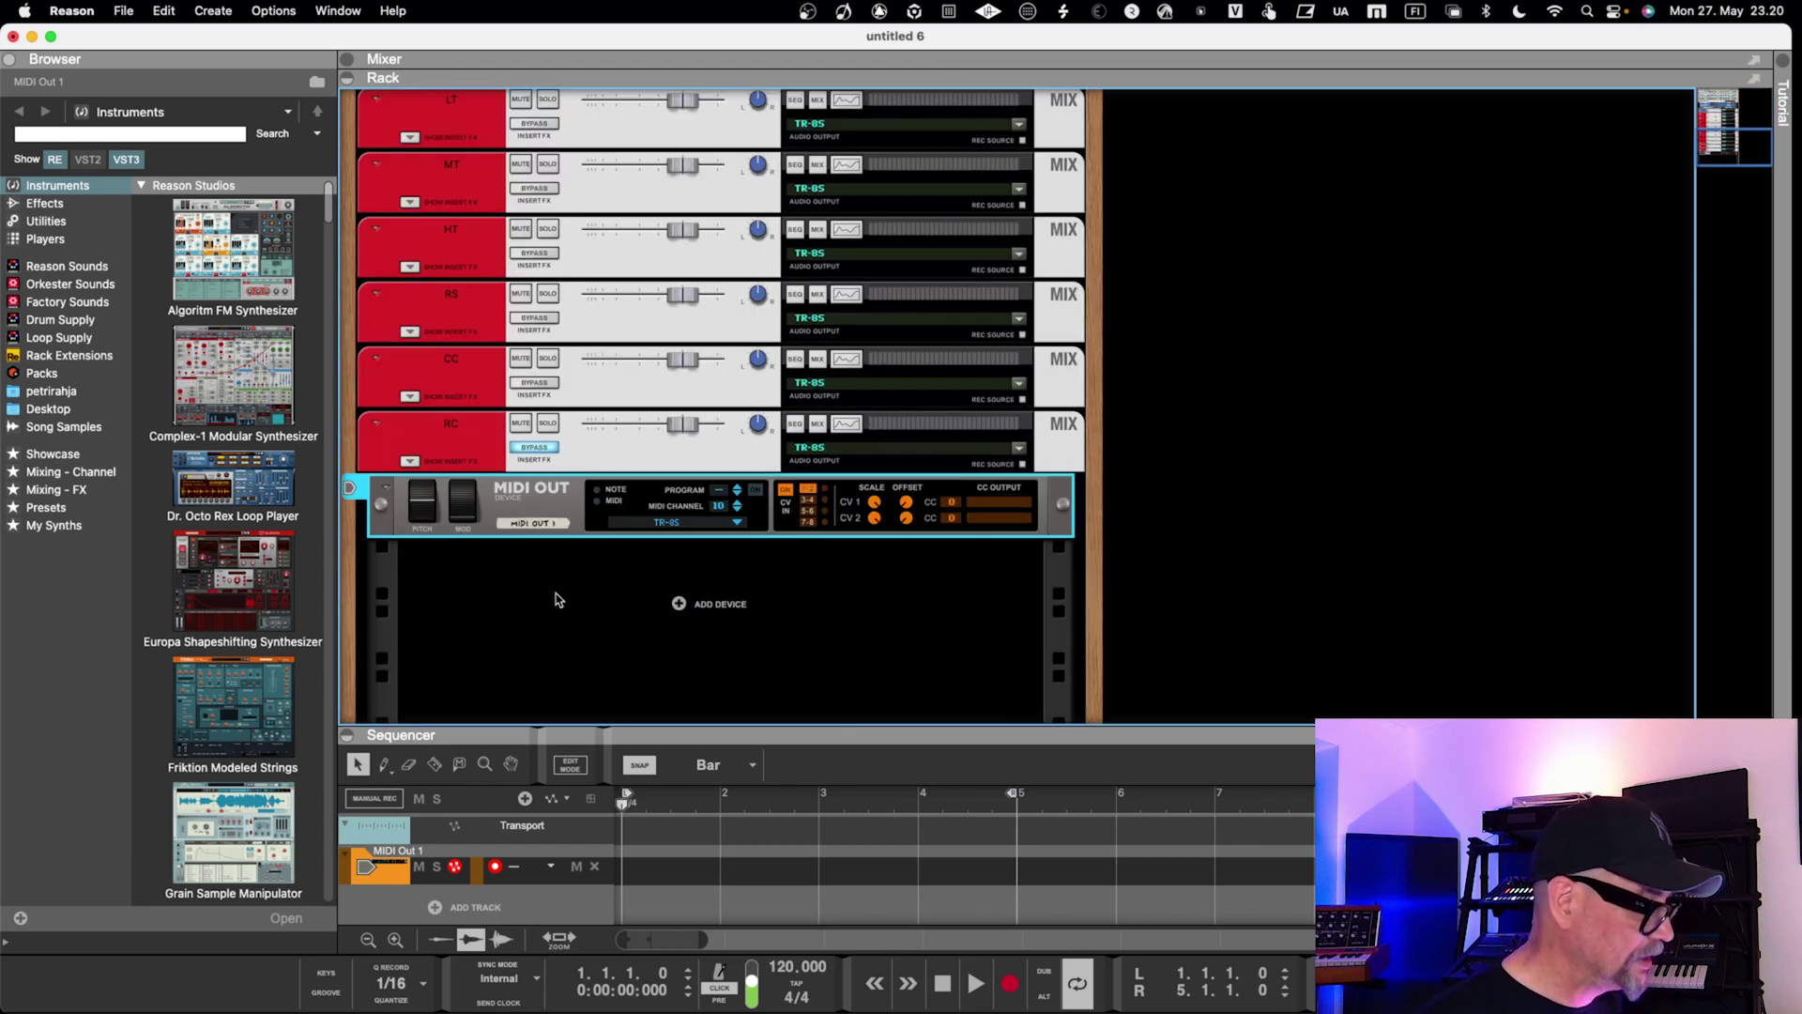
Insert a Drum Sequencer above MIDI Out and briefly run its default kick pattern.
{"action": "left_click", "coordinate": [65, 241]}
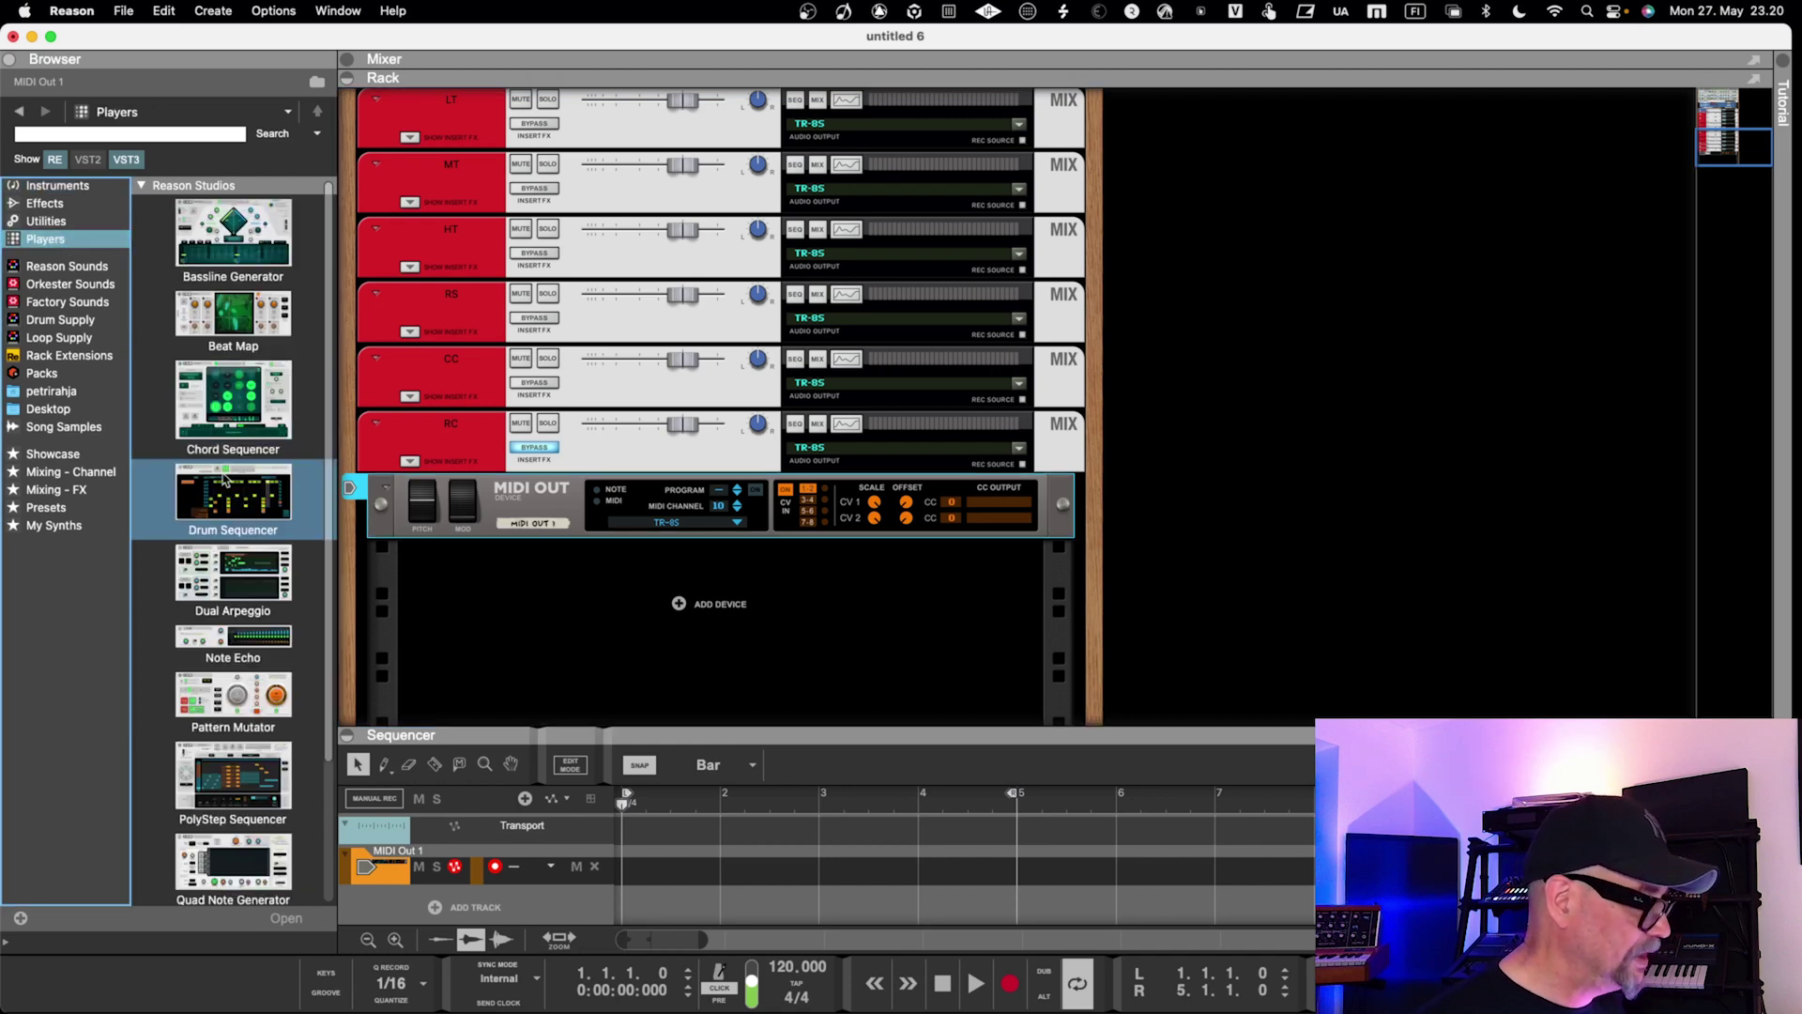
{"action": "left_click_drag", "start_coordinate": [226, 515], "coordinate": [578, 520]}
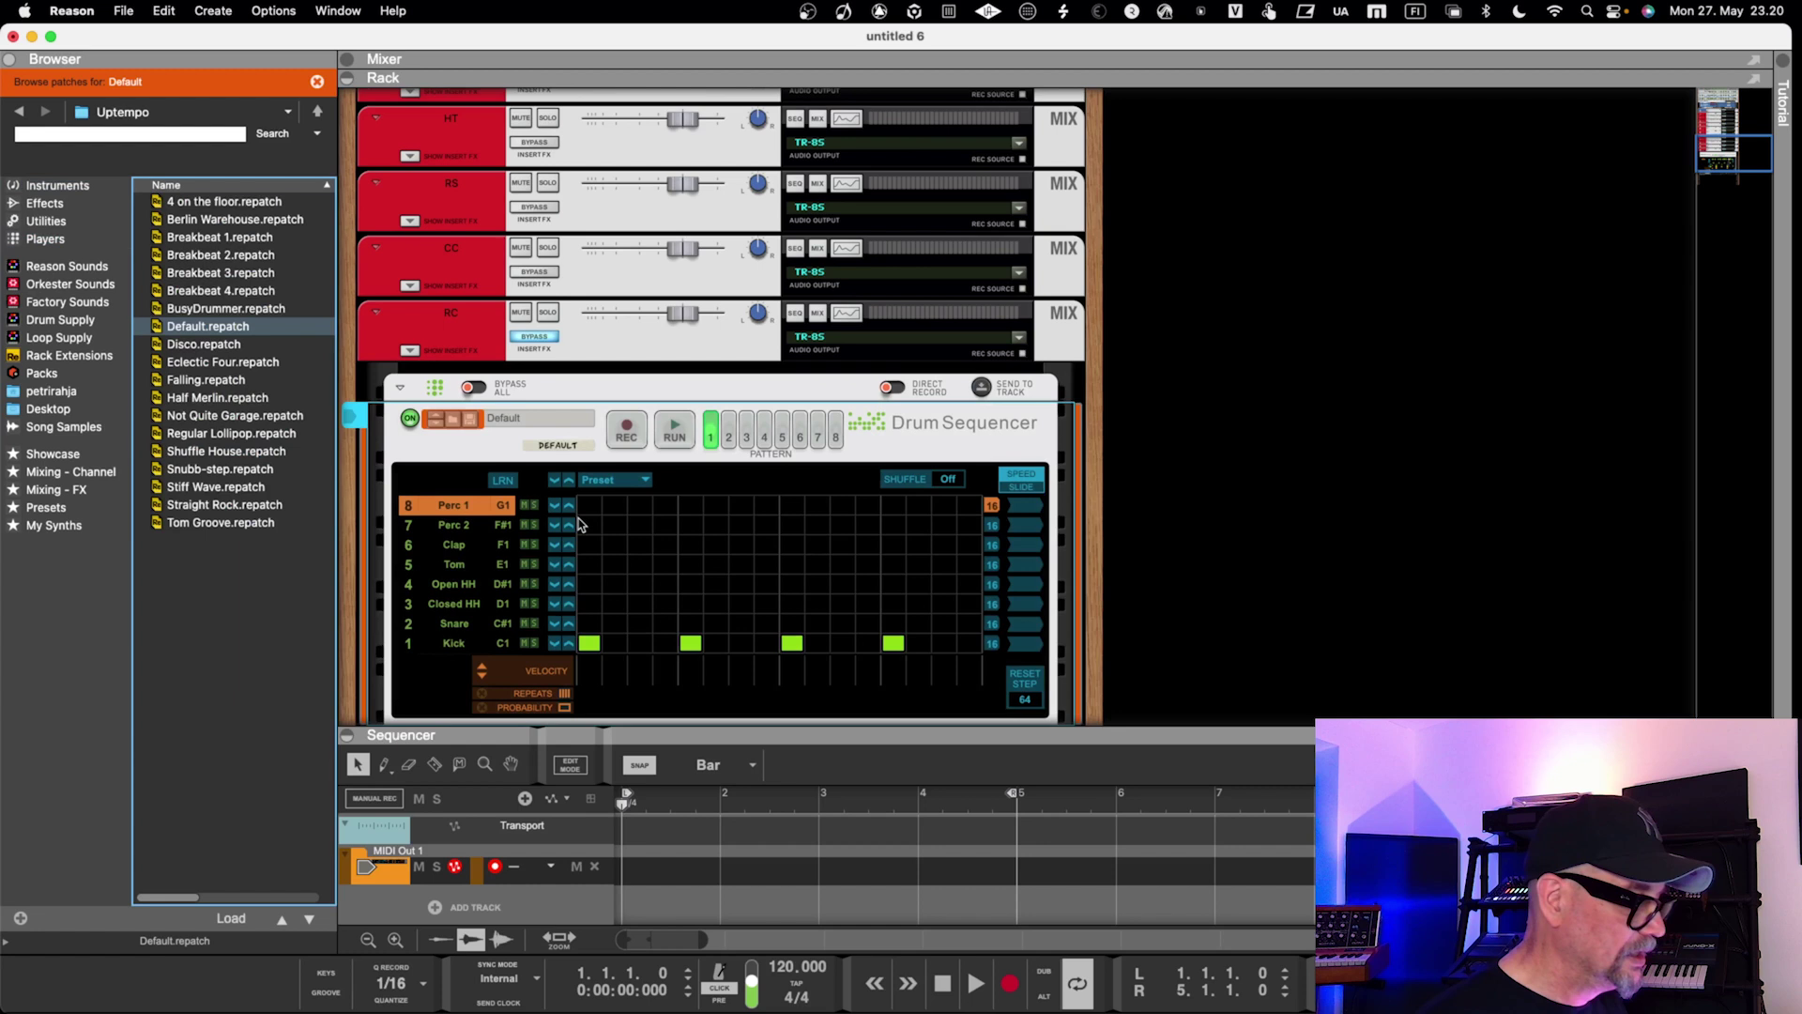
{"action": "scroll", "coordinate": [631, 521], "scroll_direction": "down", "scroll_amount": 5}
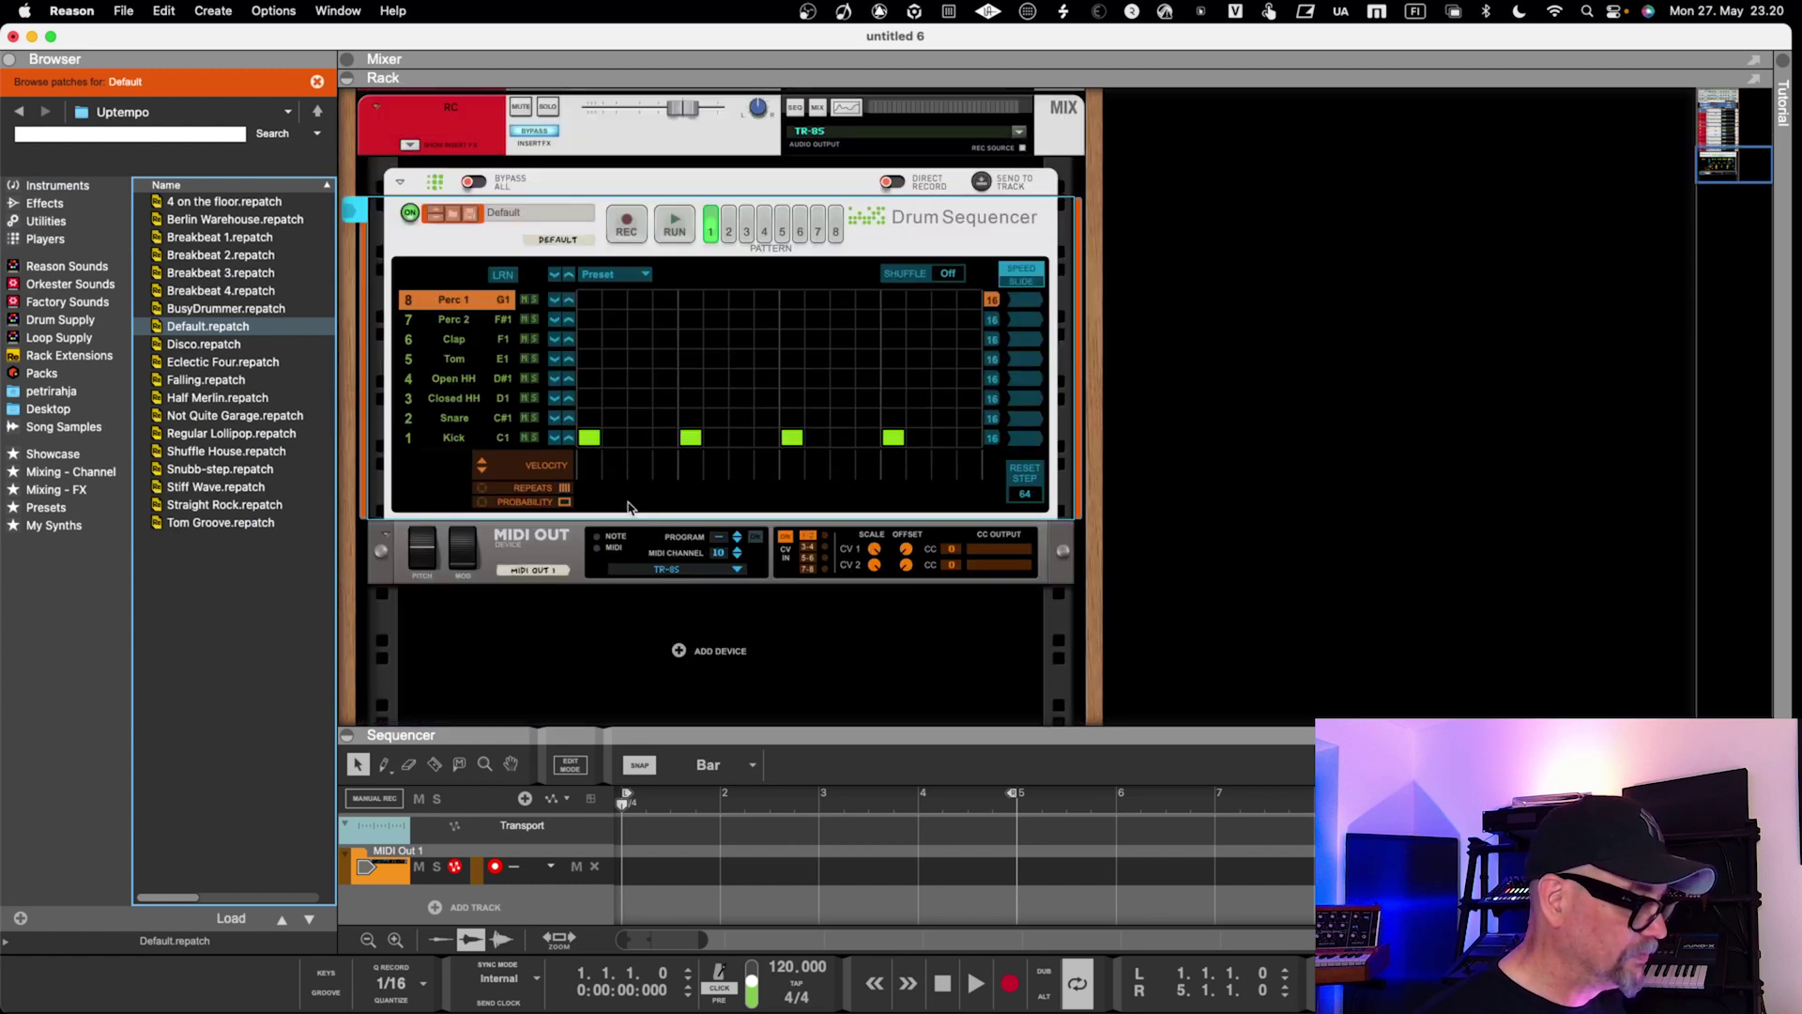
{"action": "scroll", "coordinate": [628, 508], "scroll_direction": "up", "scroll_amount": 2}
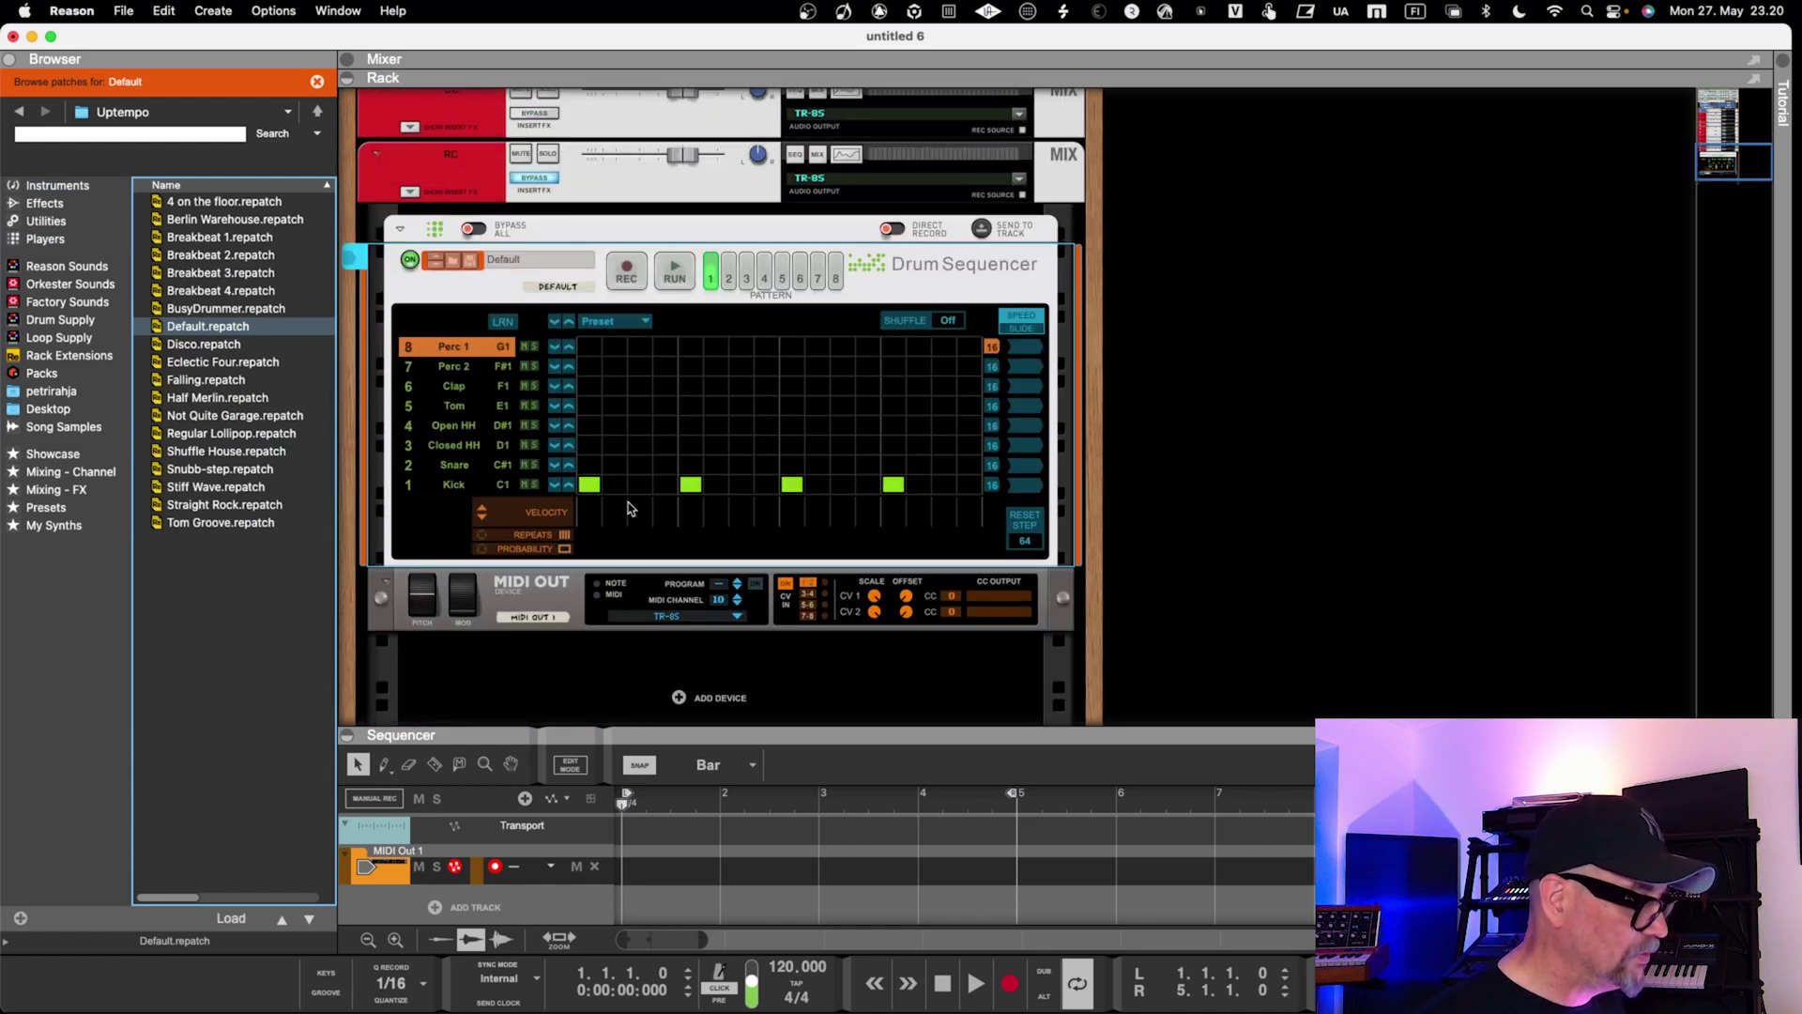
{"action": "left_click", "coordinate": [676, 274]}
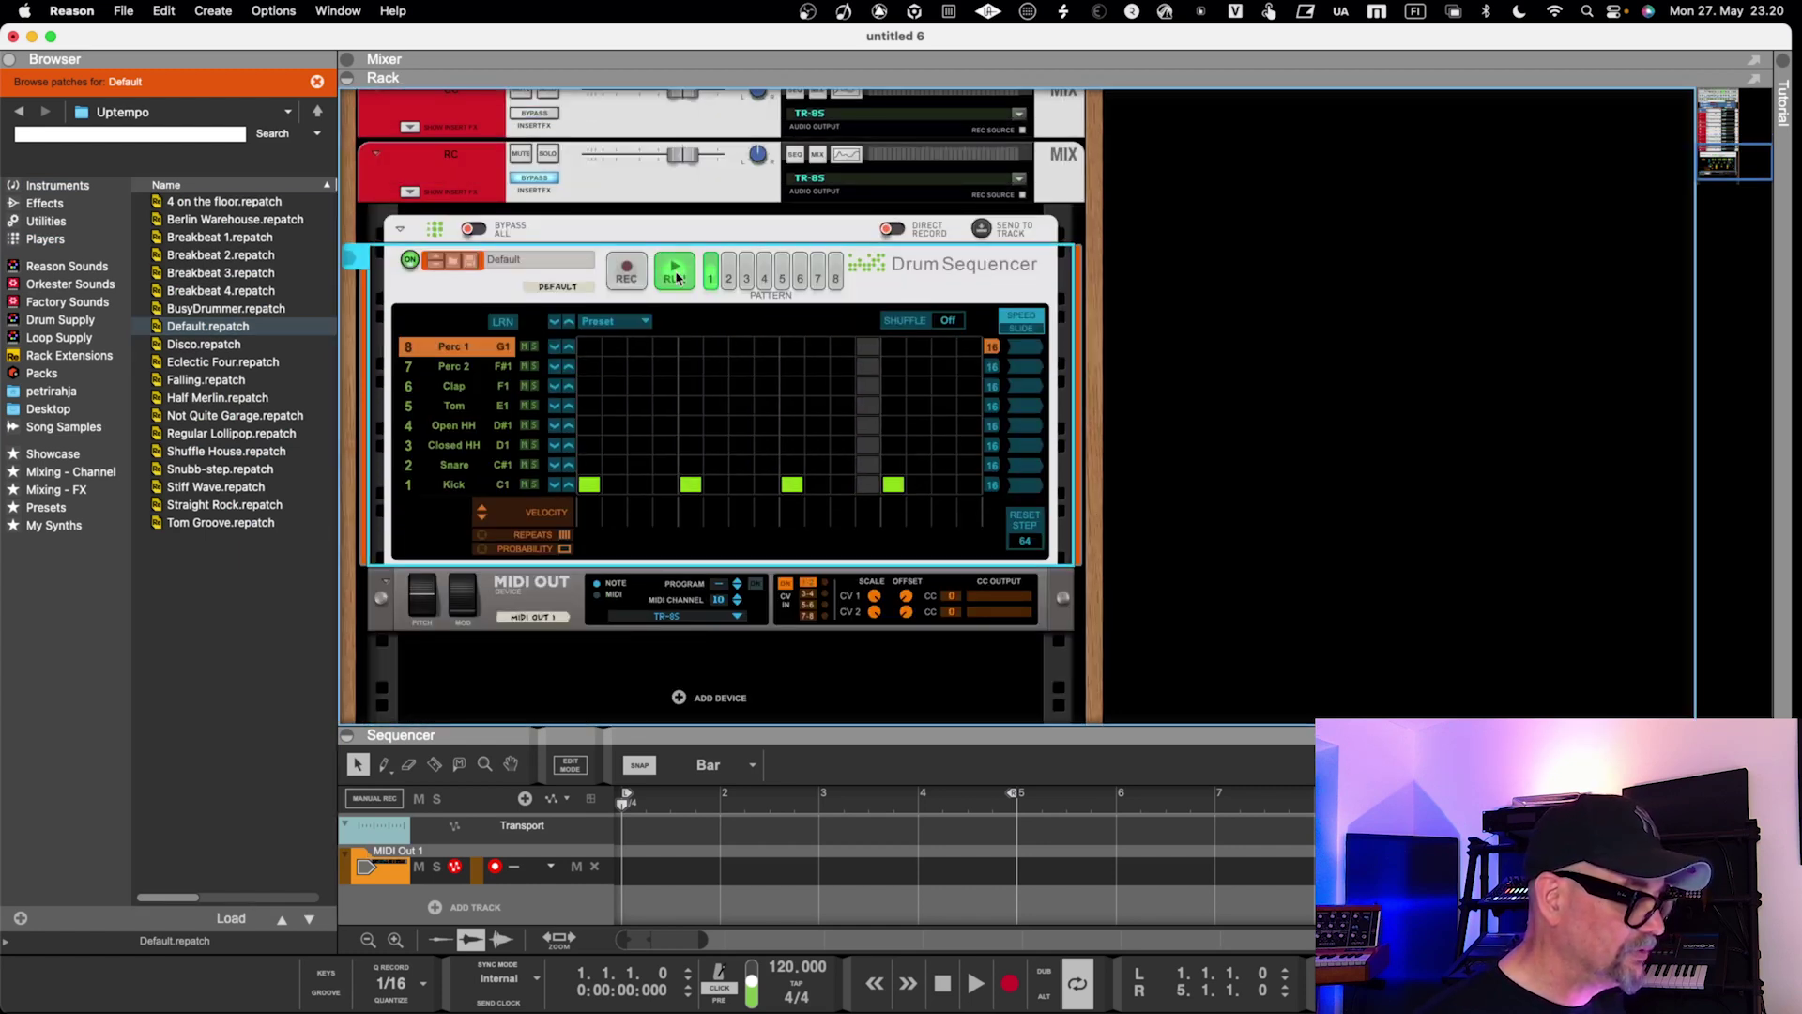
{"action": "left_click", "coordinate": [677, 277]}
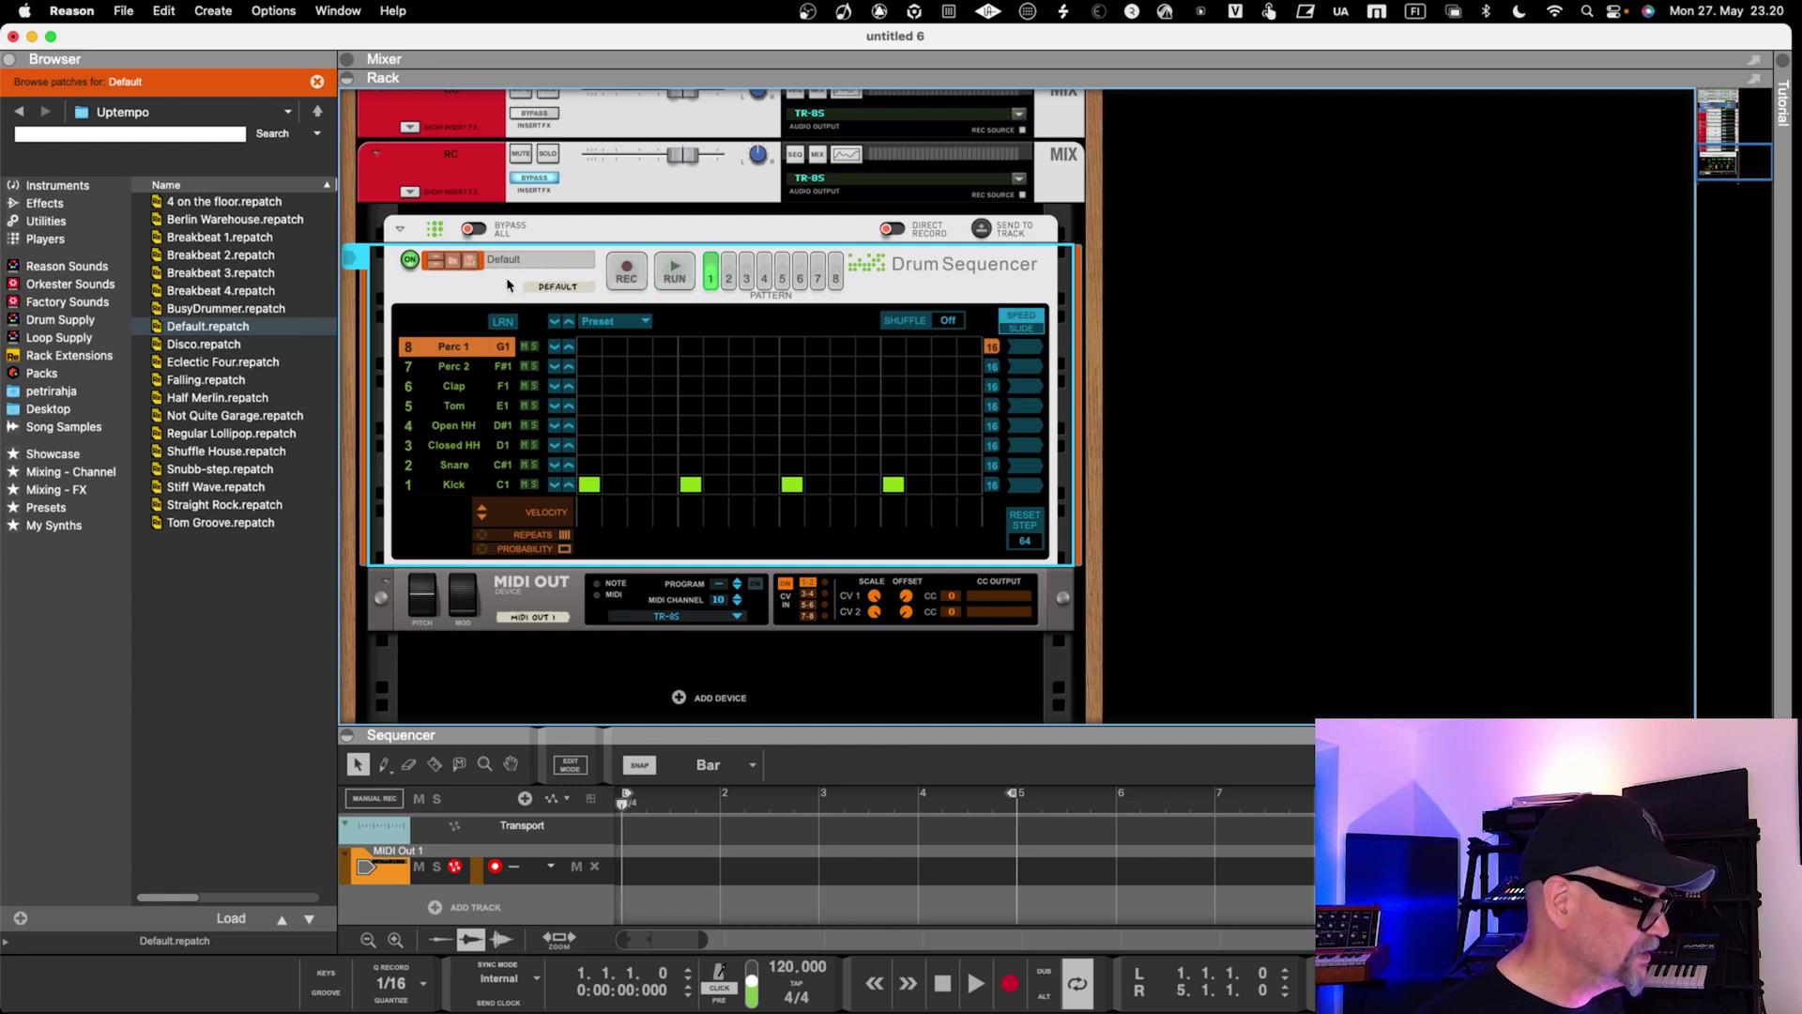
Browse home > Music > Reason 12 > Presets and load PR - TR-8S.repatch.
{"action": "left_click", "coordinate": [67, 570]}
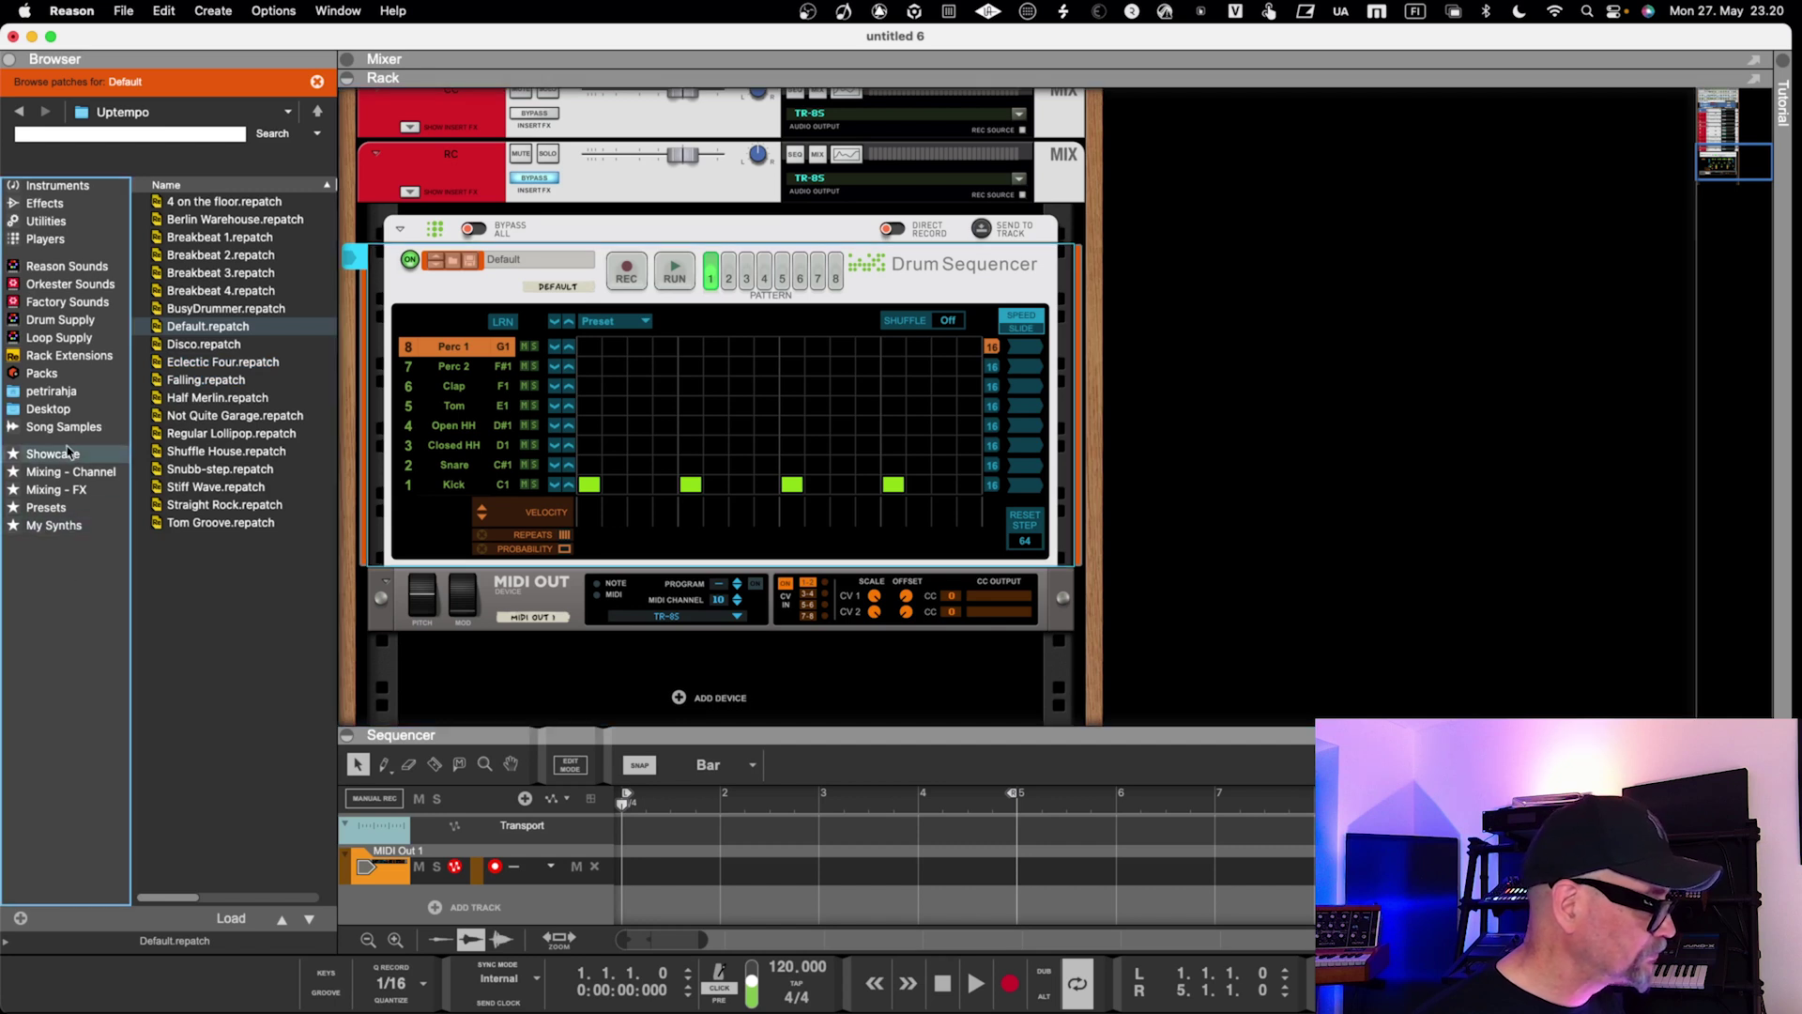
{"action": "left_click", "coordinate": [71, 393]}
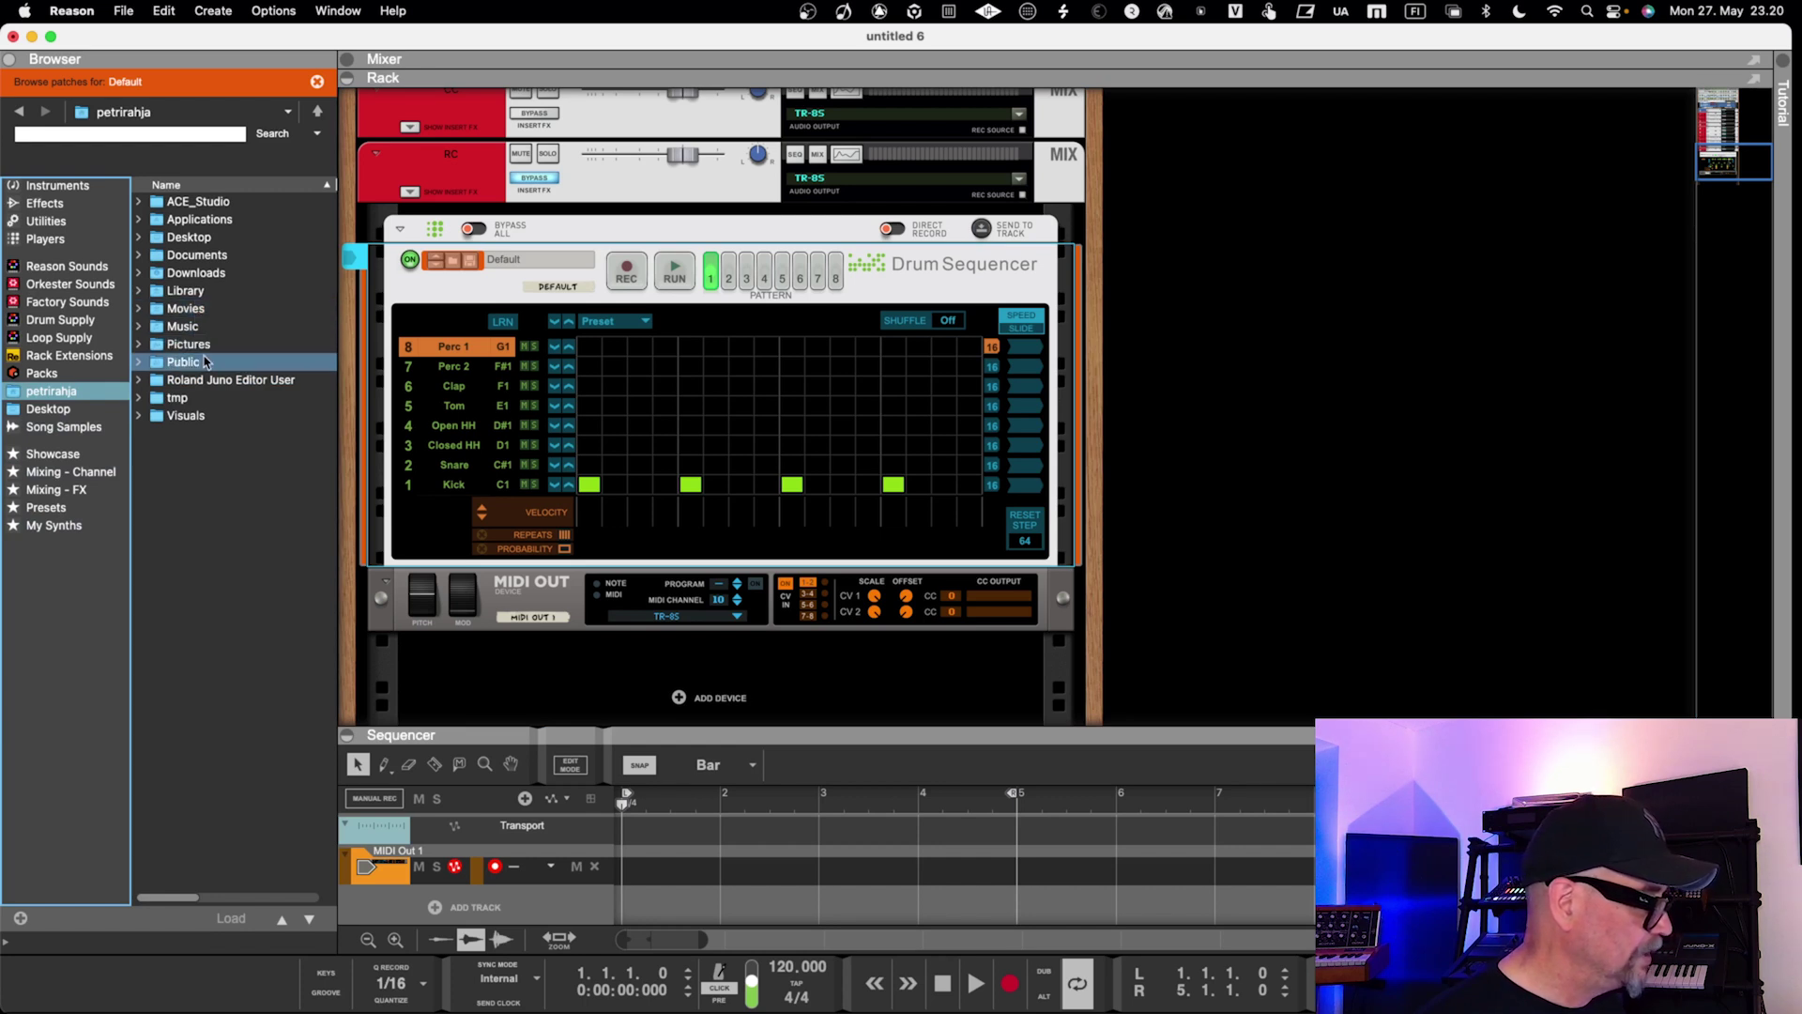
{"action": "double_click", "coordinate": [186, 327]}
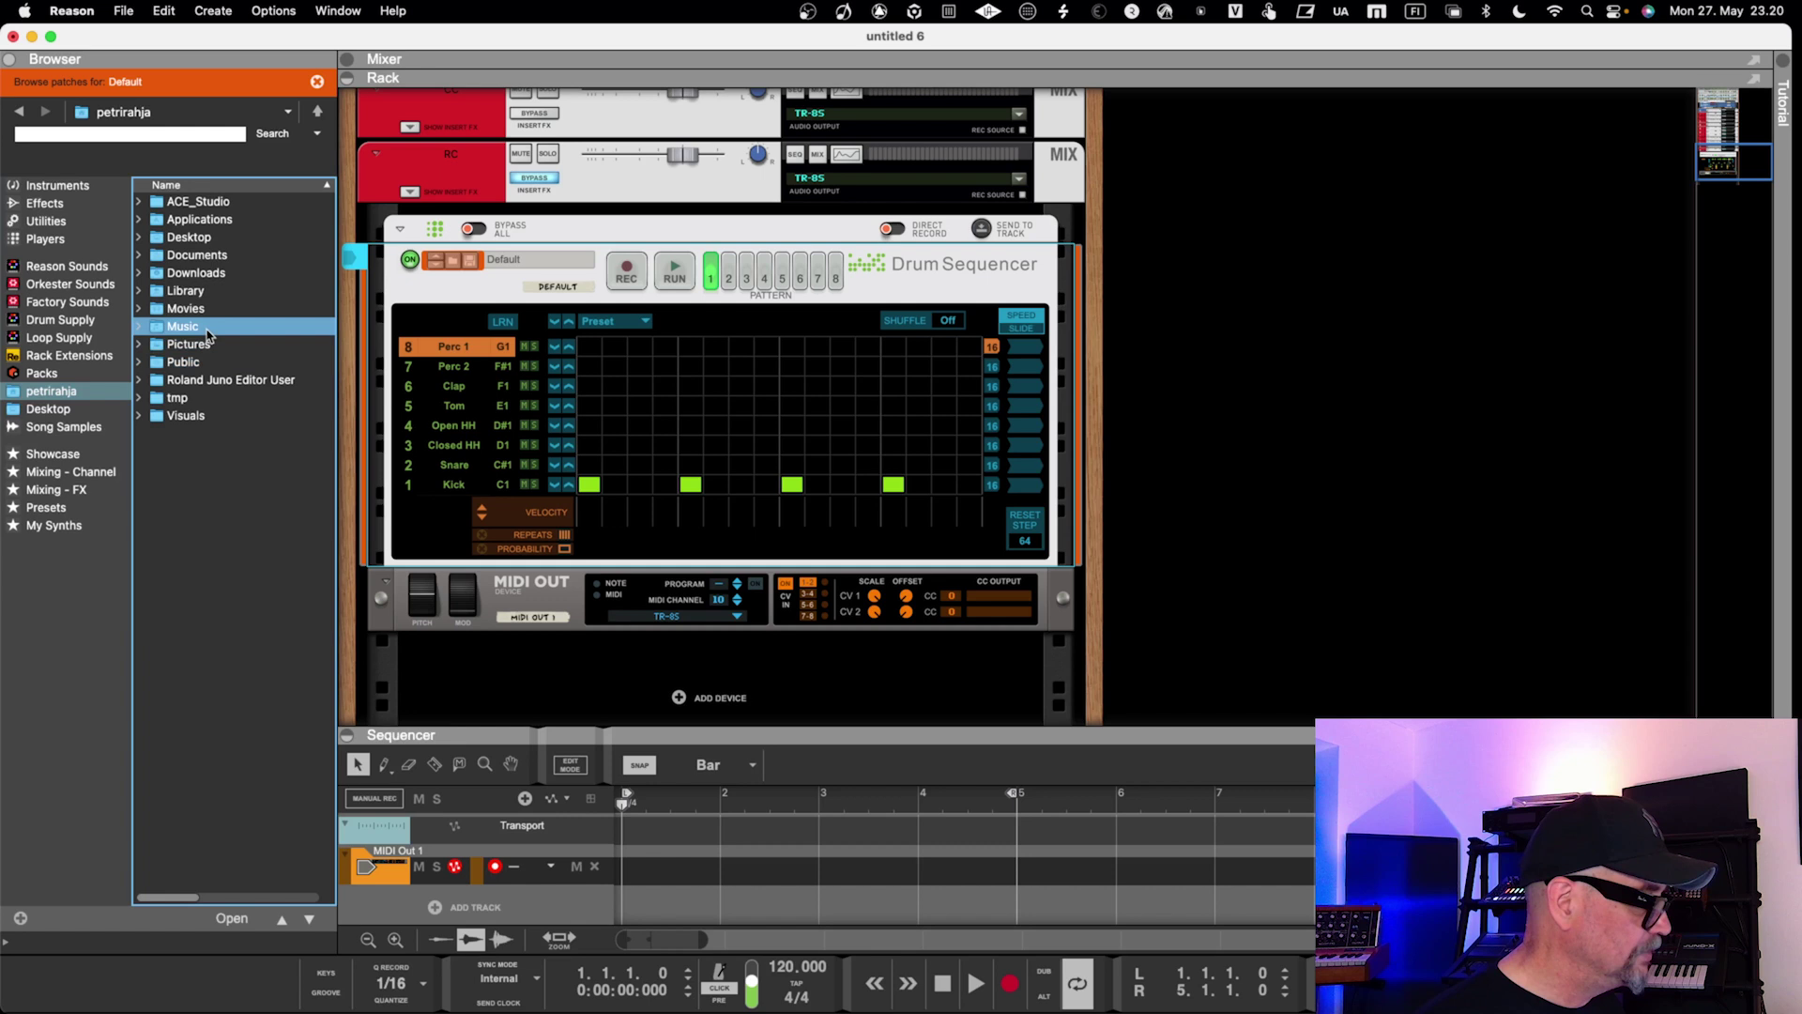
{"action": "double_click", "coordinate": [174, 594]}
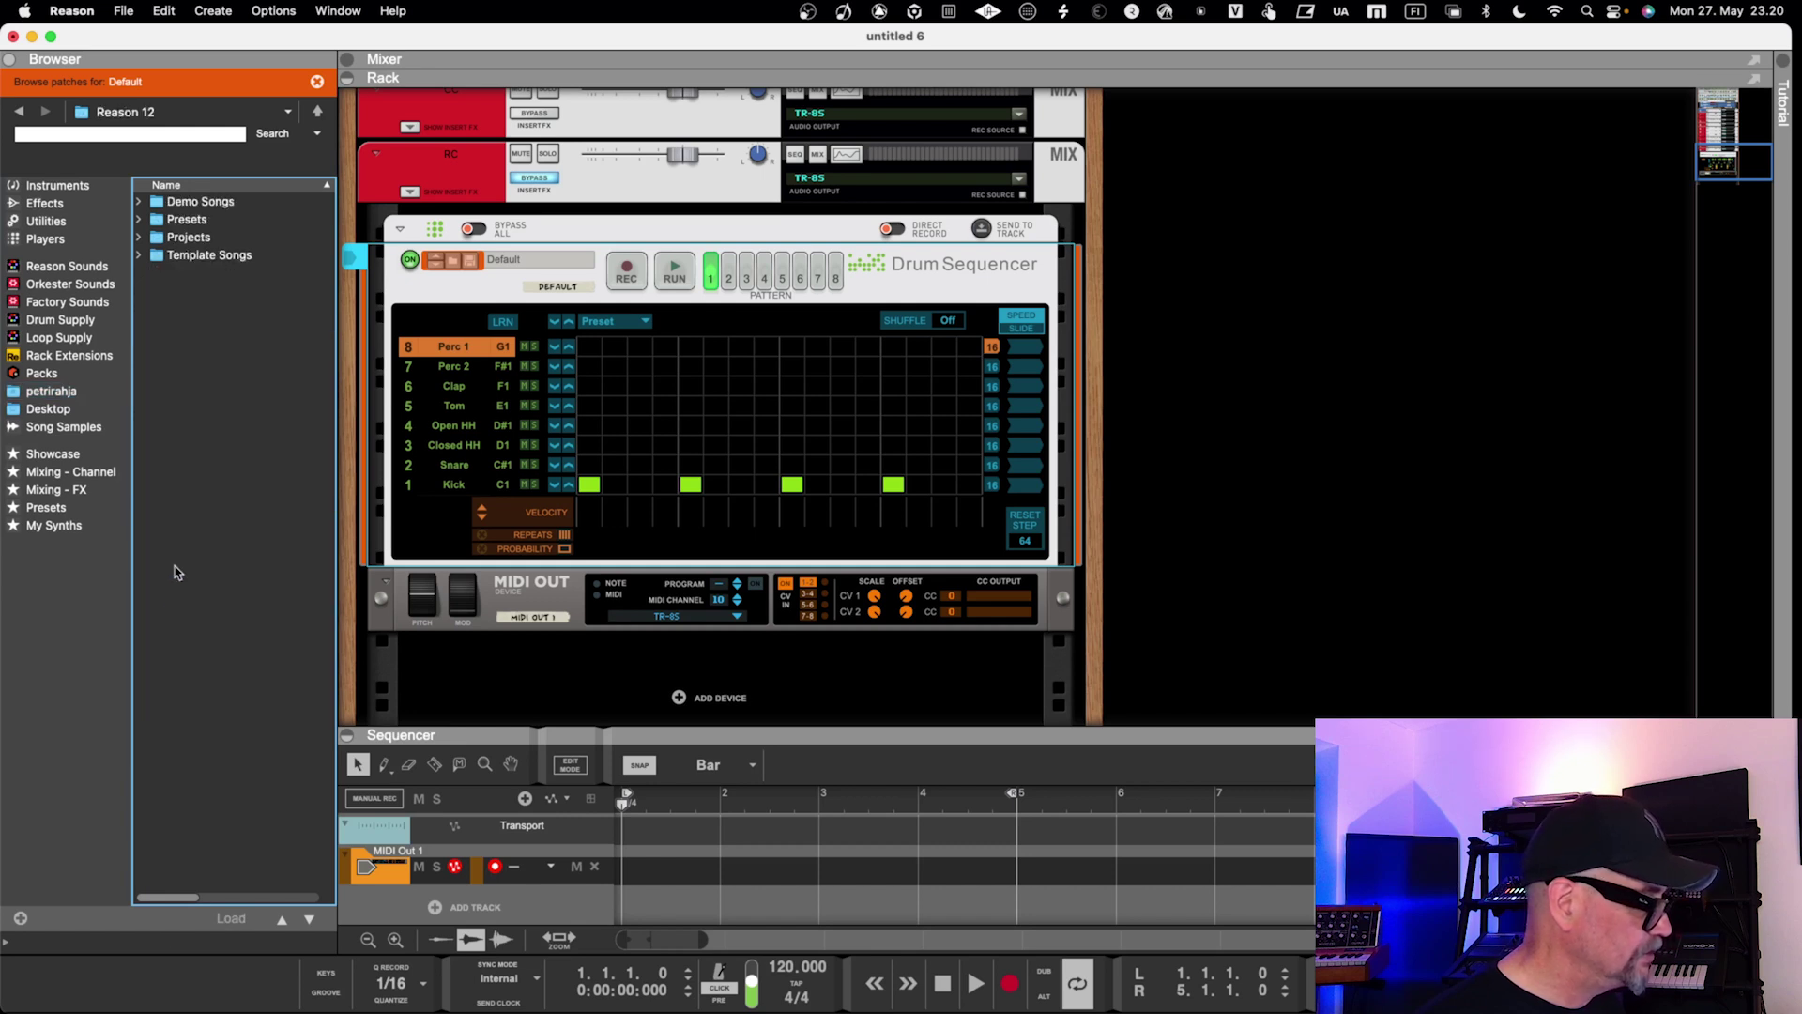
{"action": "double_click", "coordinate": [212, 226]}
{"action": "left_click", "coordinate": [205, 223]}
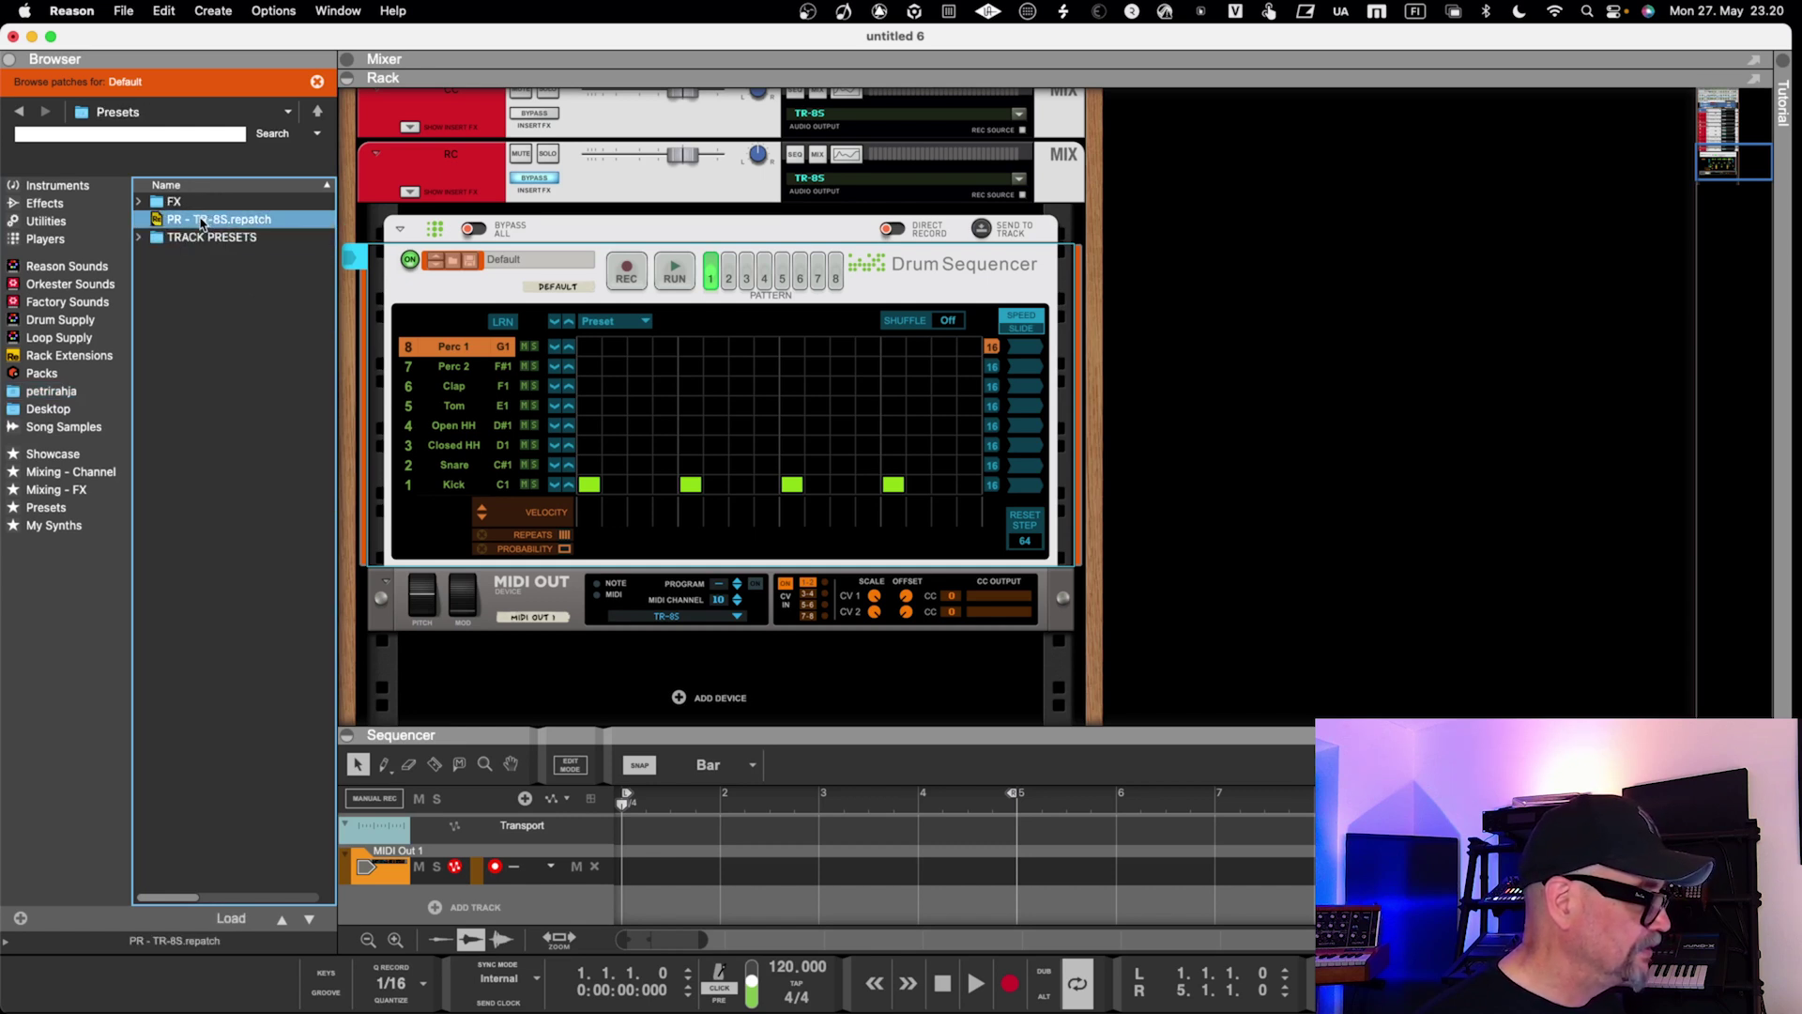
{"action": "double_click", "coordinate": [205, 222]}
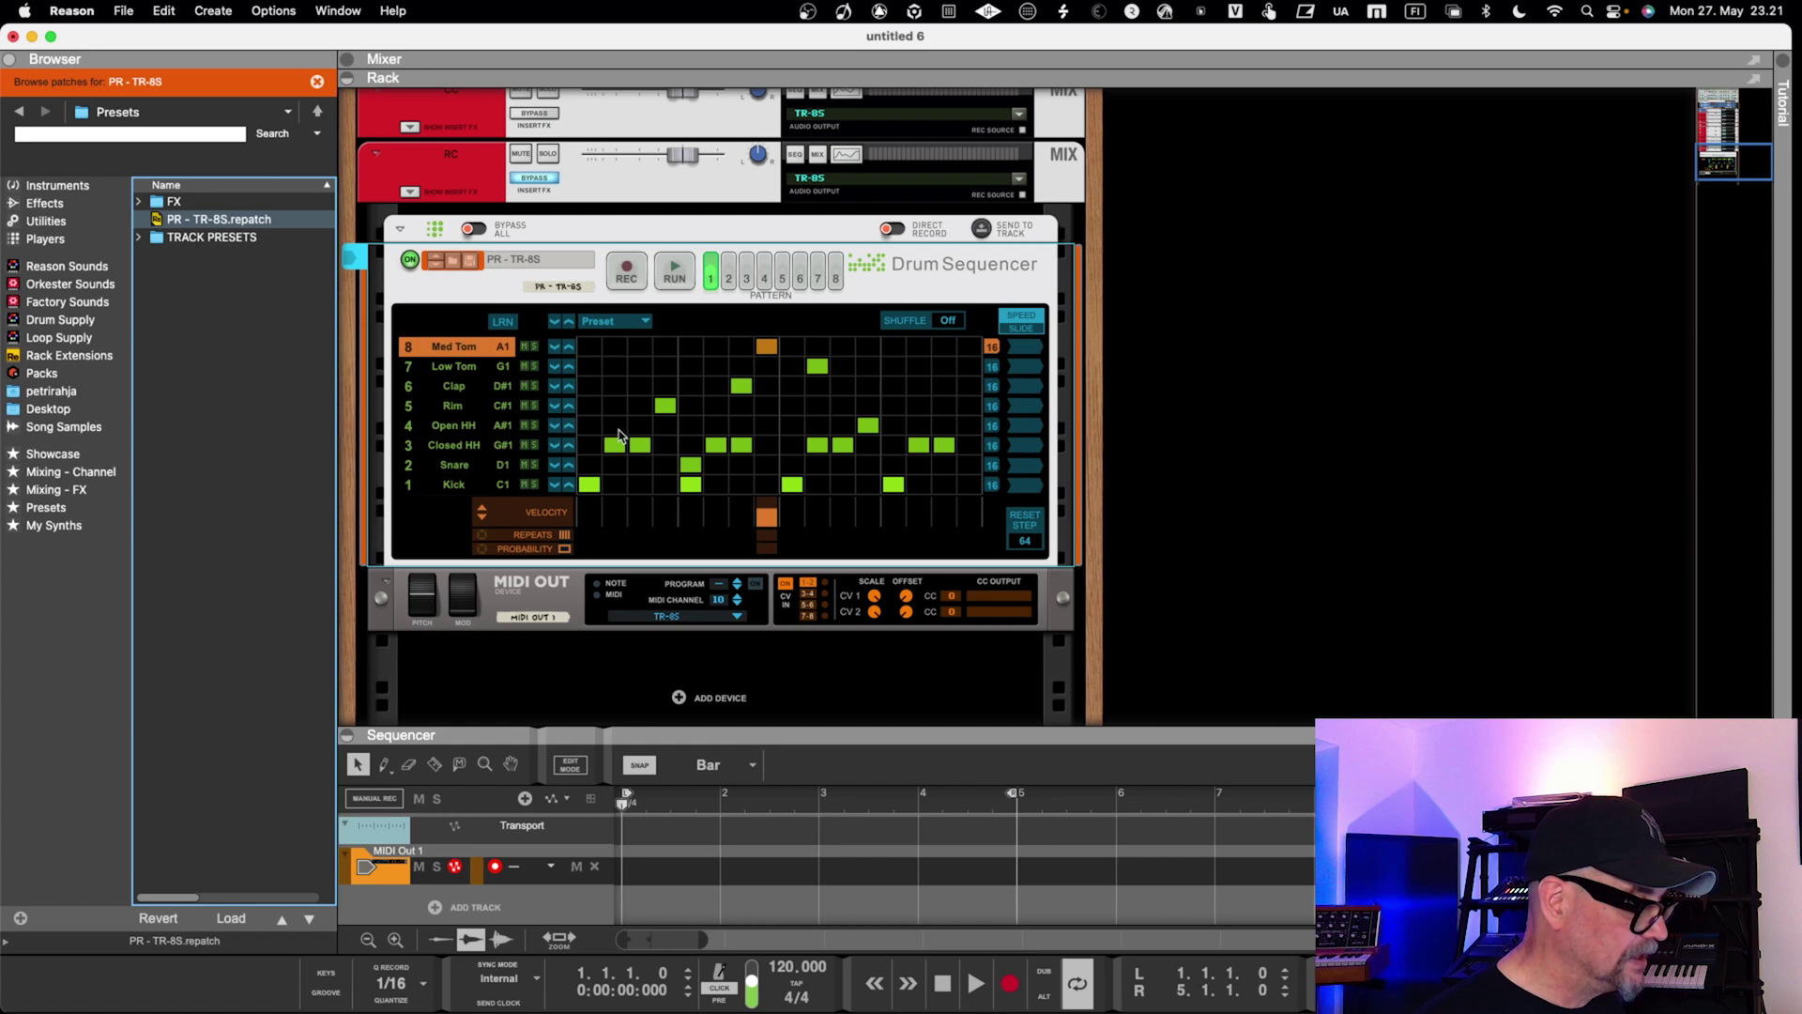
Check the PR - TR-8S pattern's drum lanes from Snare down, toggling a Clap step on and off.
{"action": "left_click", "coordinate": [504, 464]}
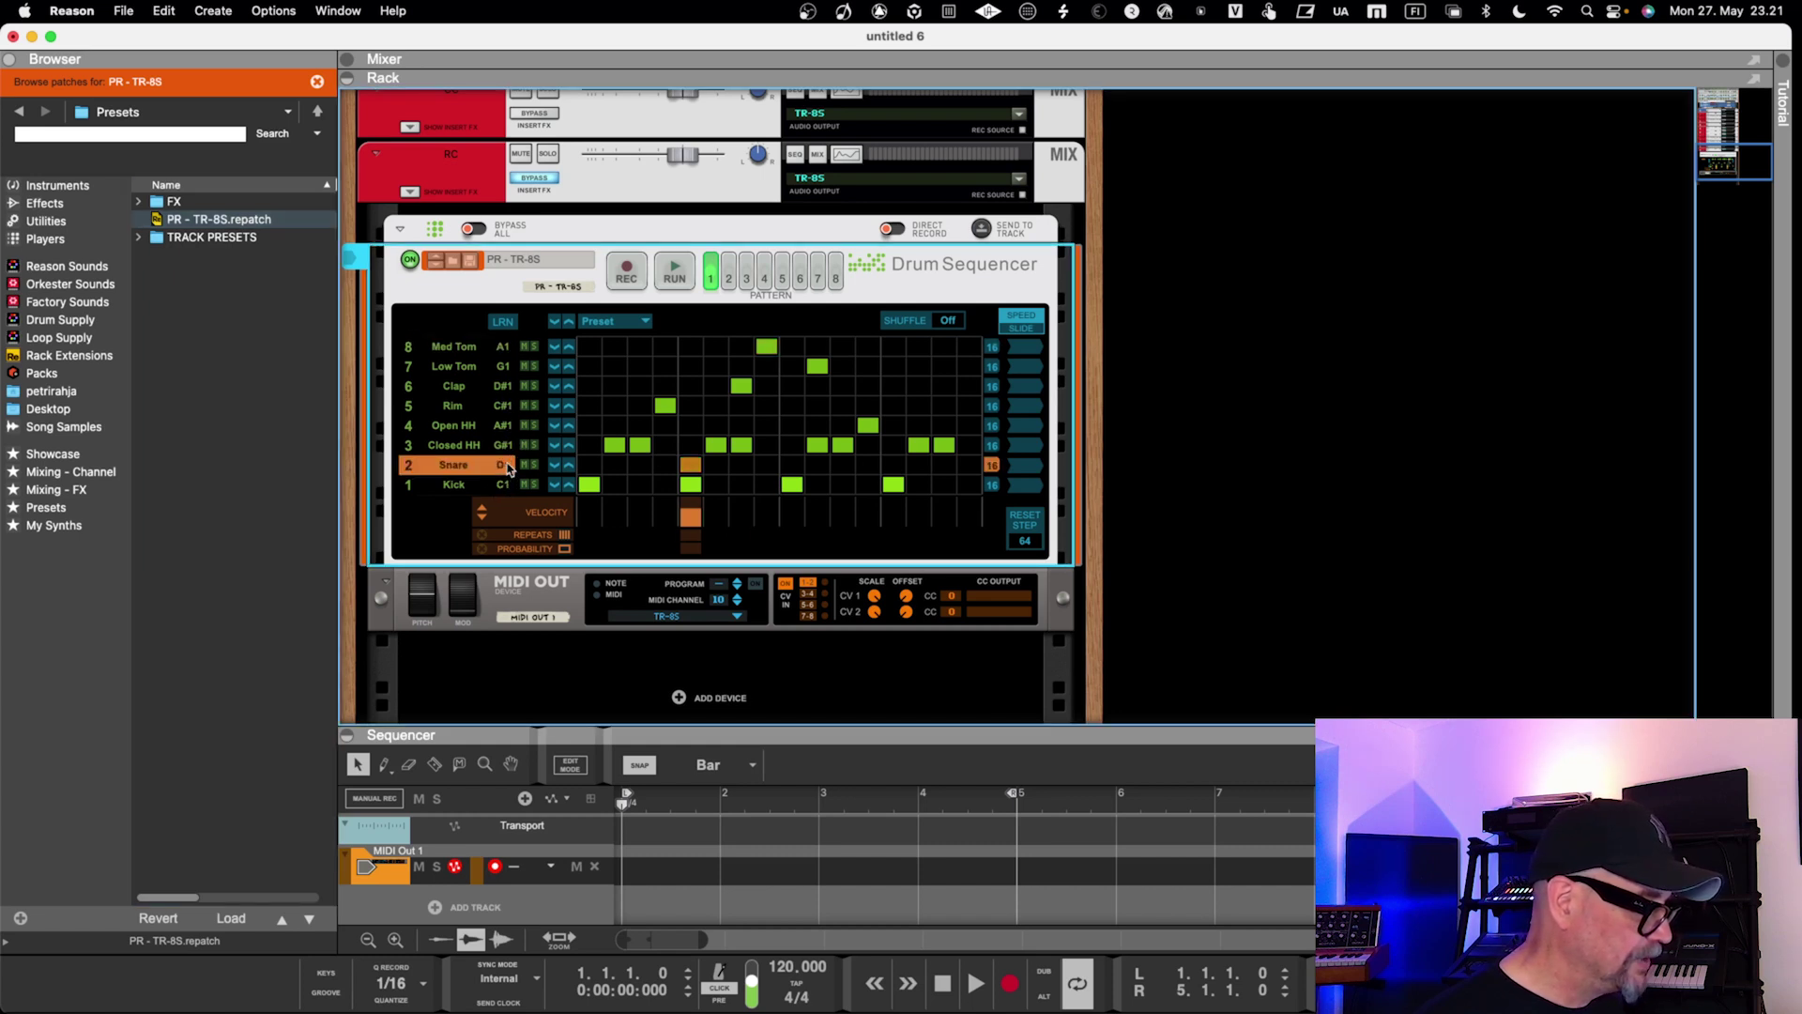
{"action": "scroll", "coordinate": [507, 470], "scroll_direction": "down", "scroll_amount": 2}
{"action": "scroll", "coordinate": [507, 467], "scroll_direction": "up", "scroll_amount": 2}
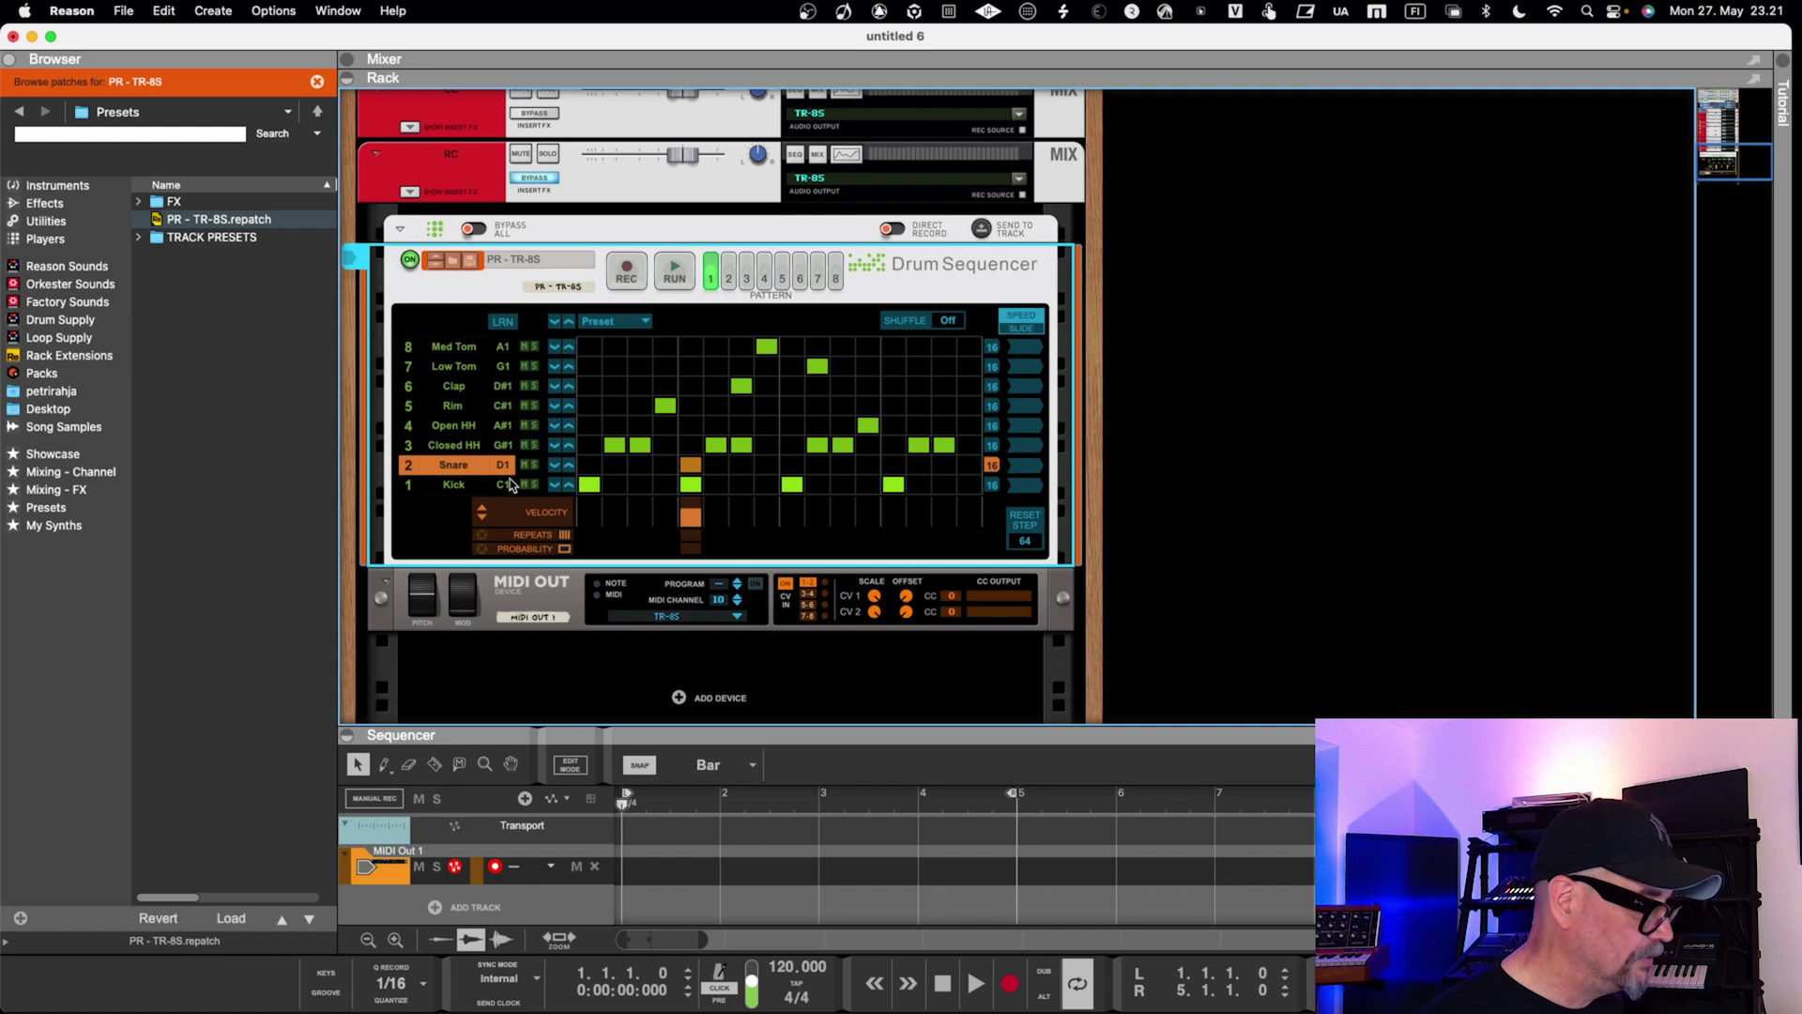
{"action": "scroll", "coordinate": [510, 479], "scroll_direction": "down", "scroll_amount": 7}
{"action": "scroll", "coordinate": [508, 468], "scroll_direction": "down", "scroll_amount": 6}
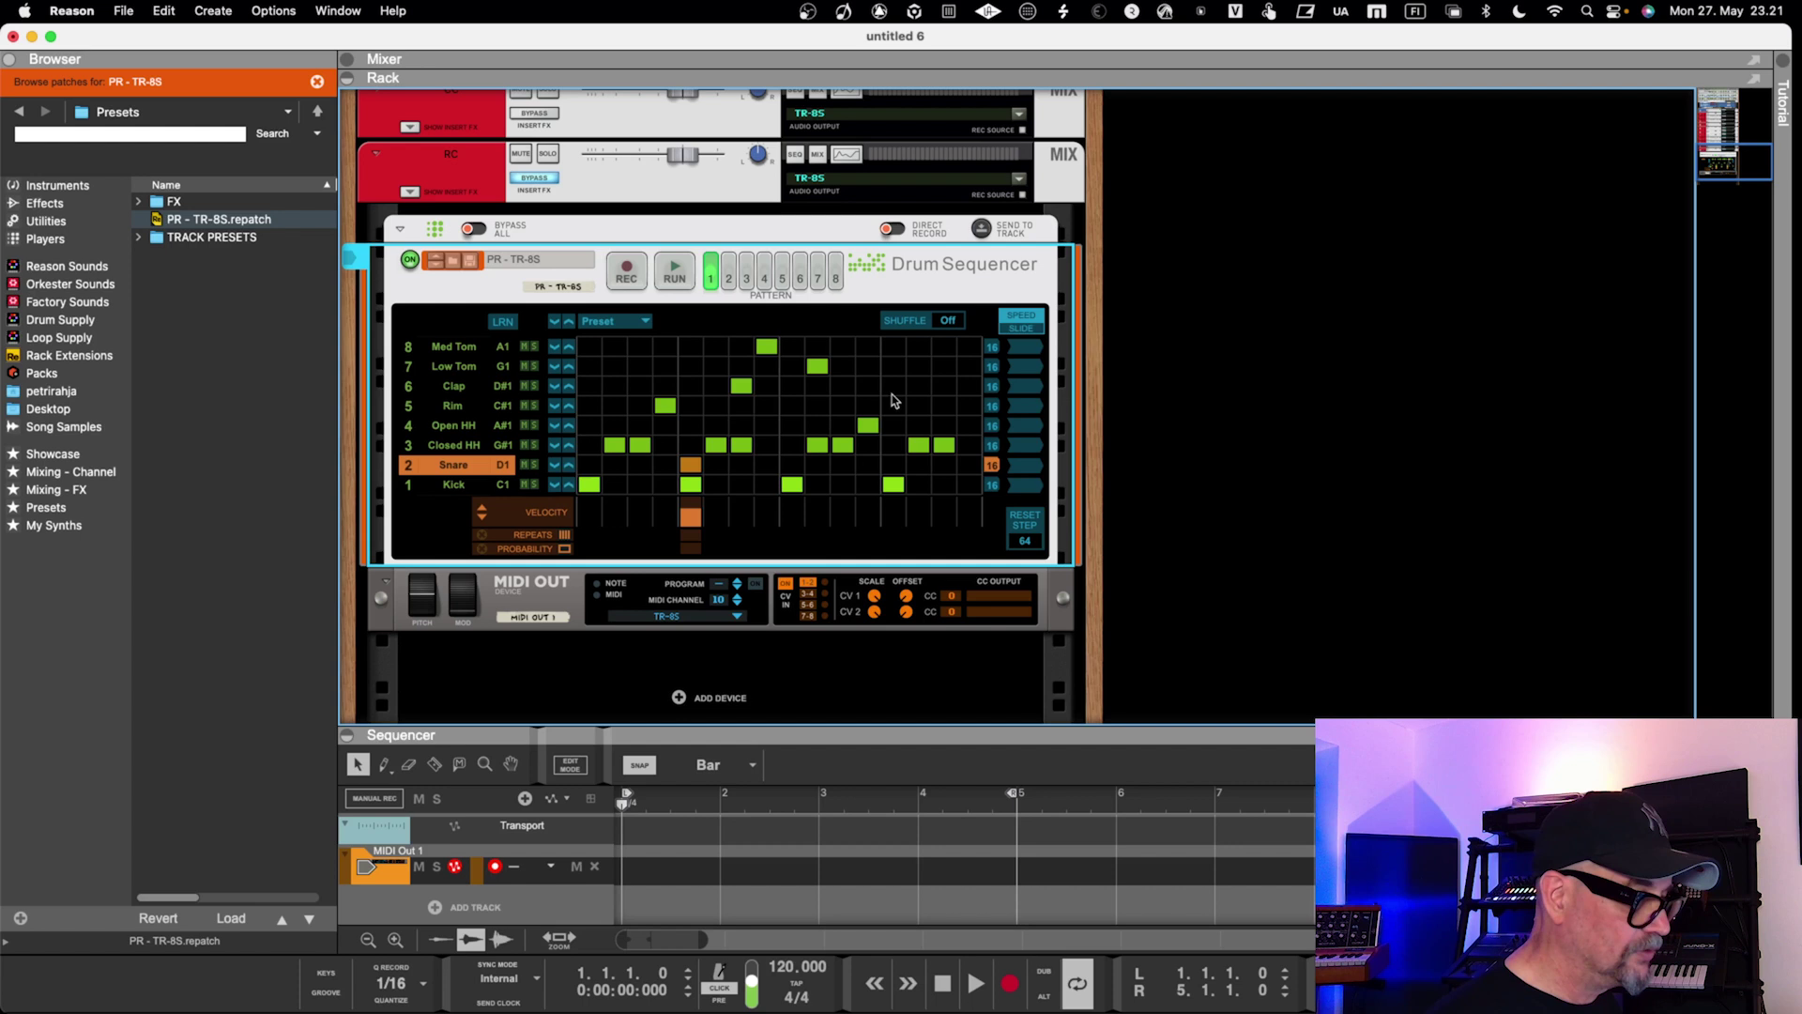
{"action": "left_click", "coordinate": [919, 386]}
{"action": "left_click", "coordinate": [920, 388]}
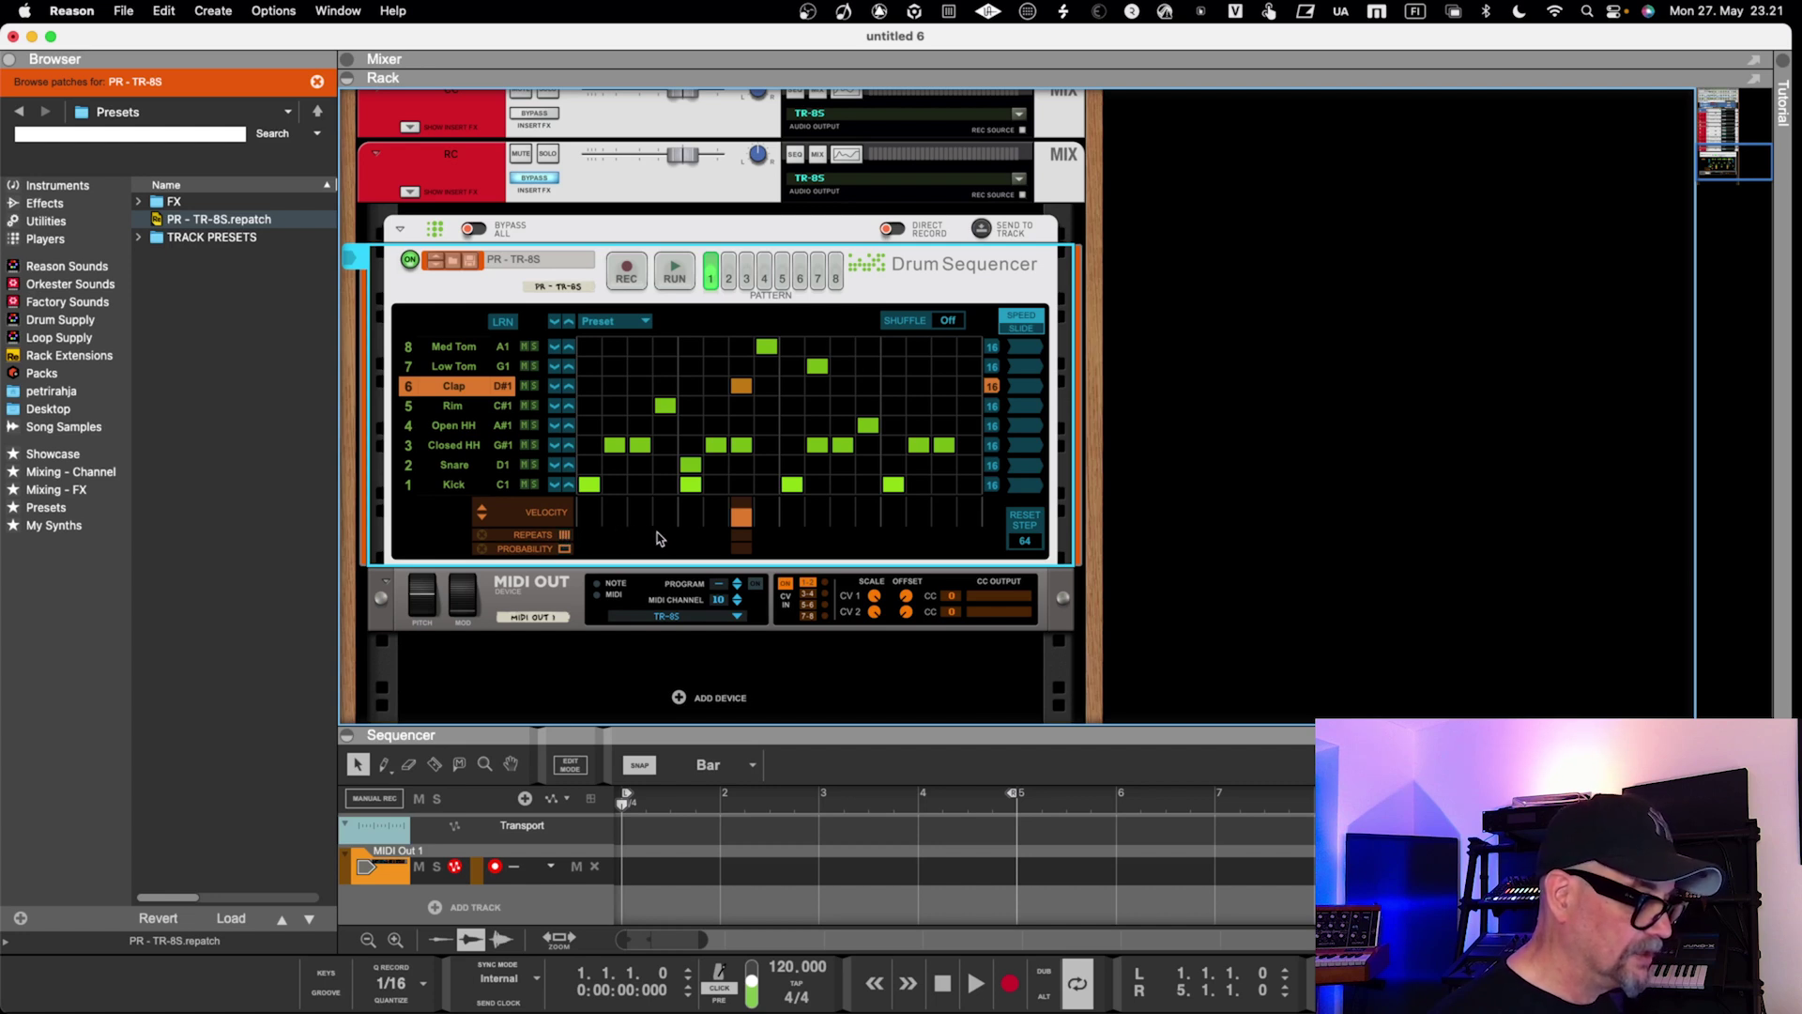
{"action": "left_click", "coordinate": [672, 266]}
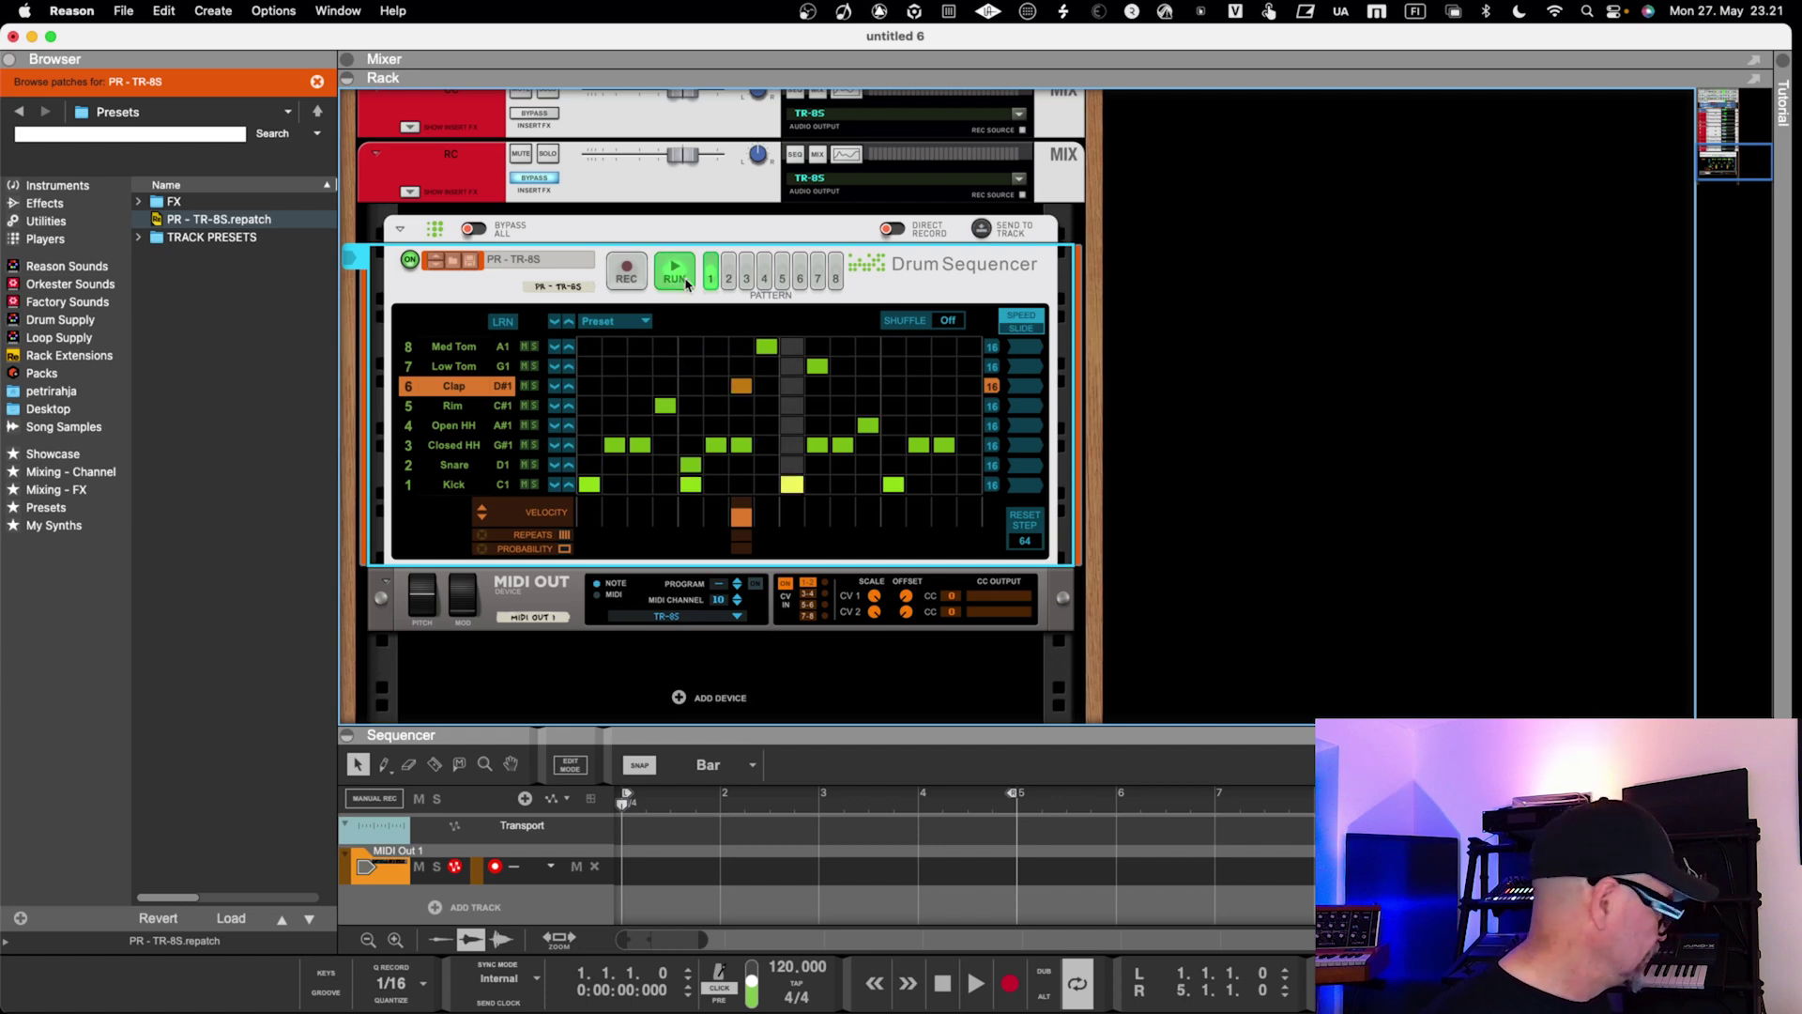
{"action": "key", "text": "F5"}
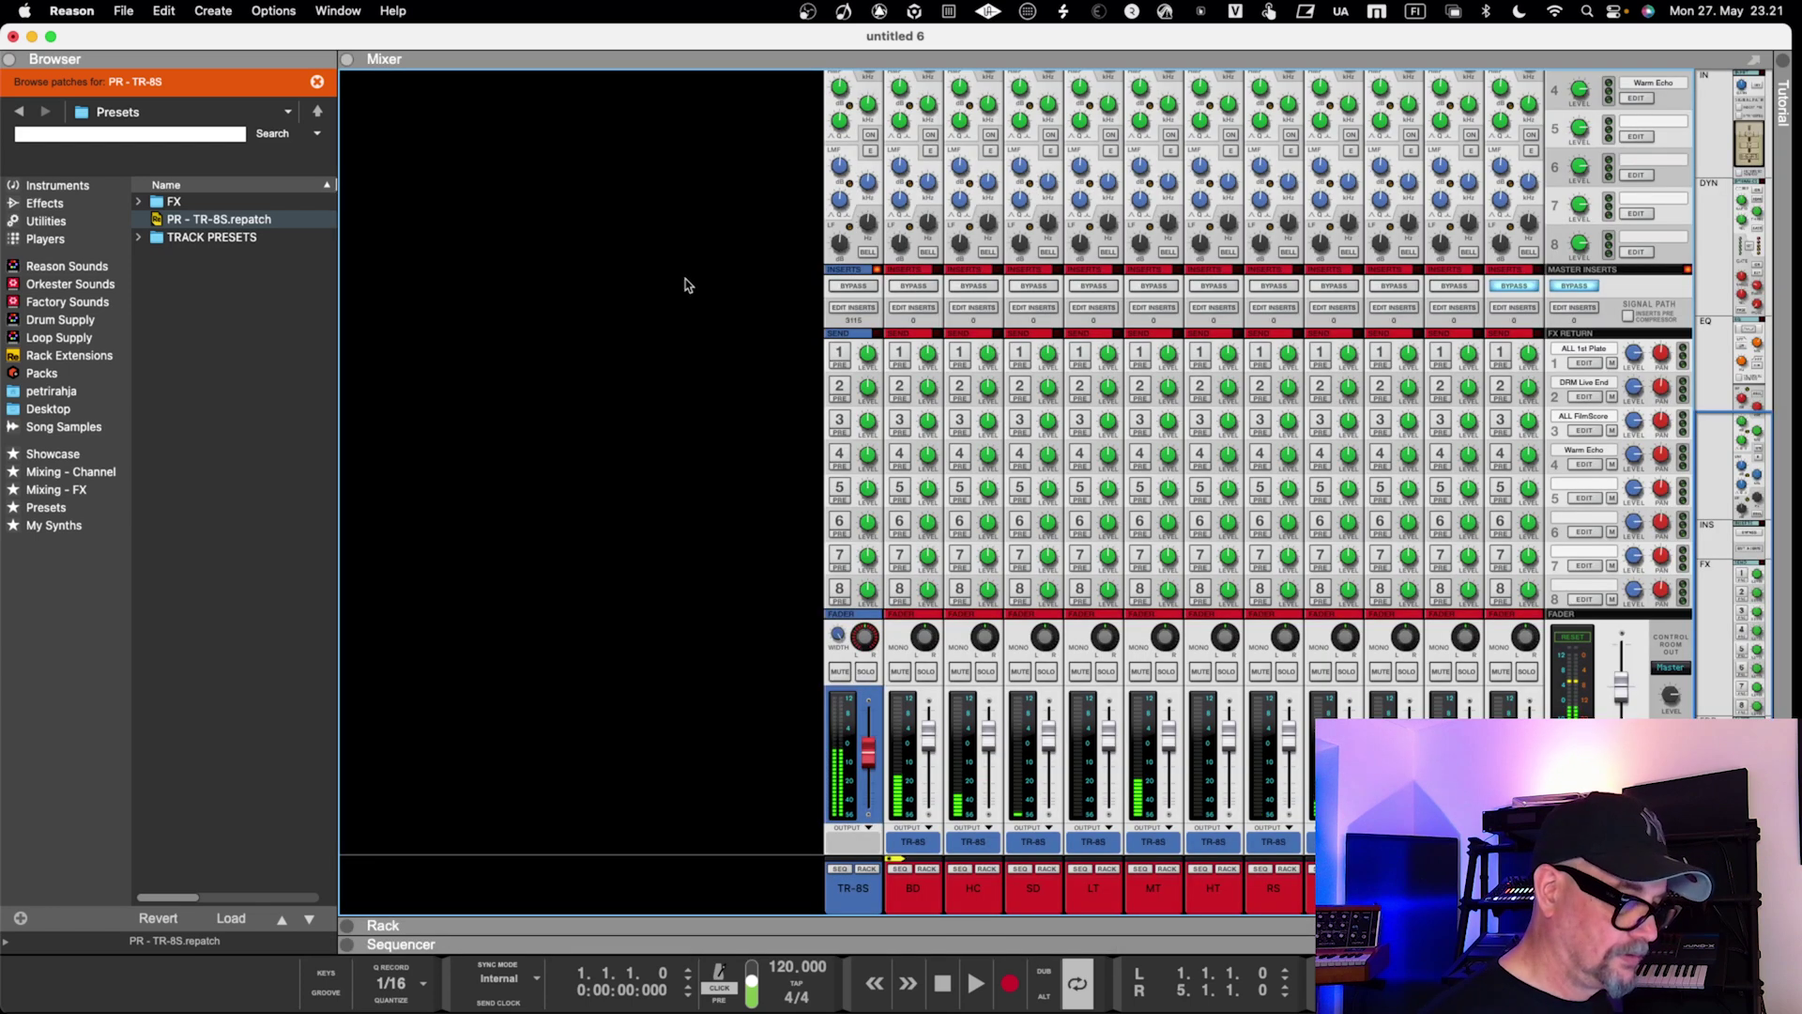
{"action": "key", "text": "F5"}
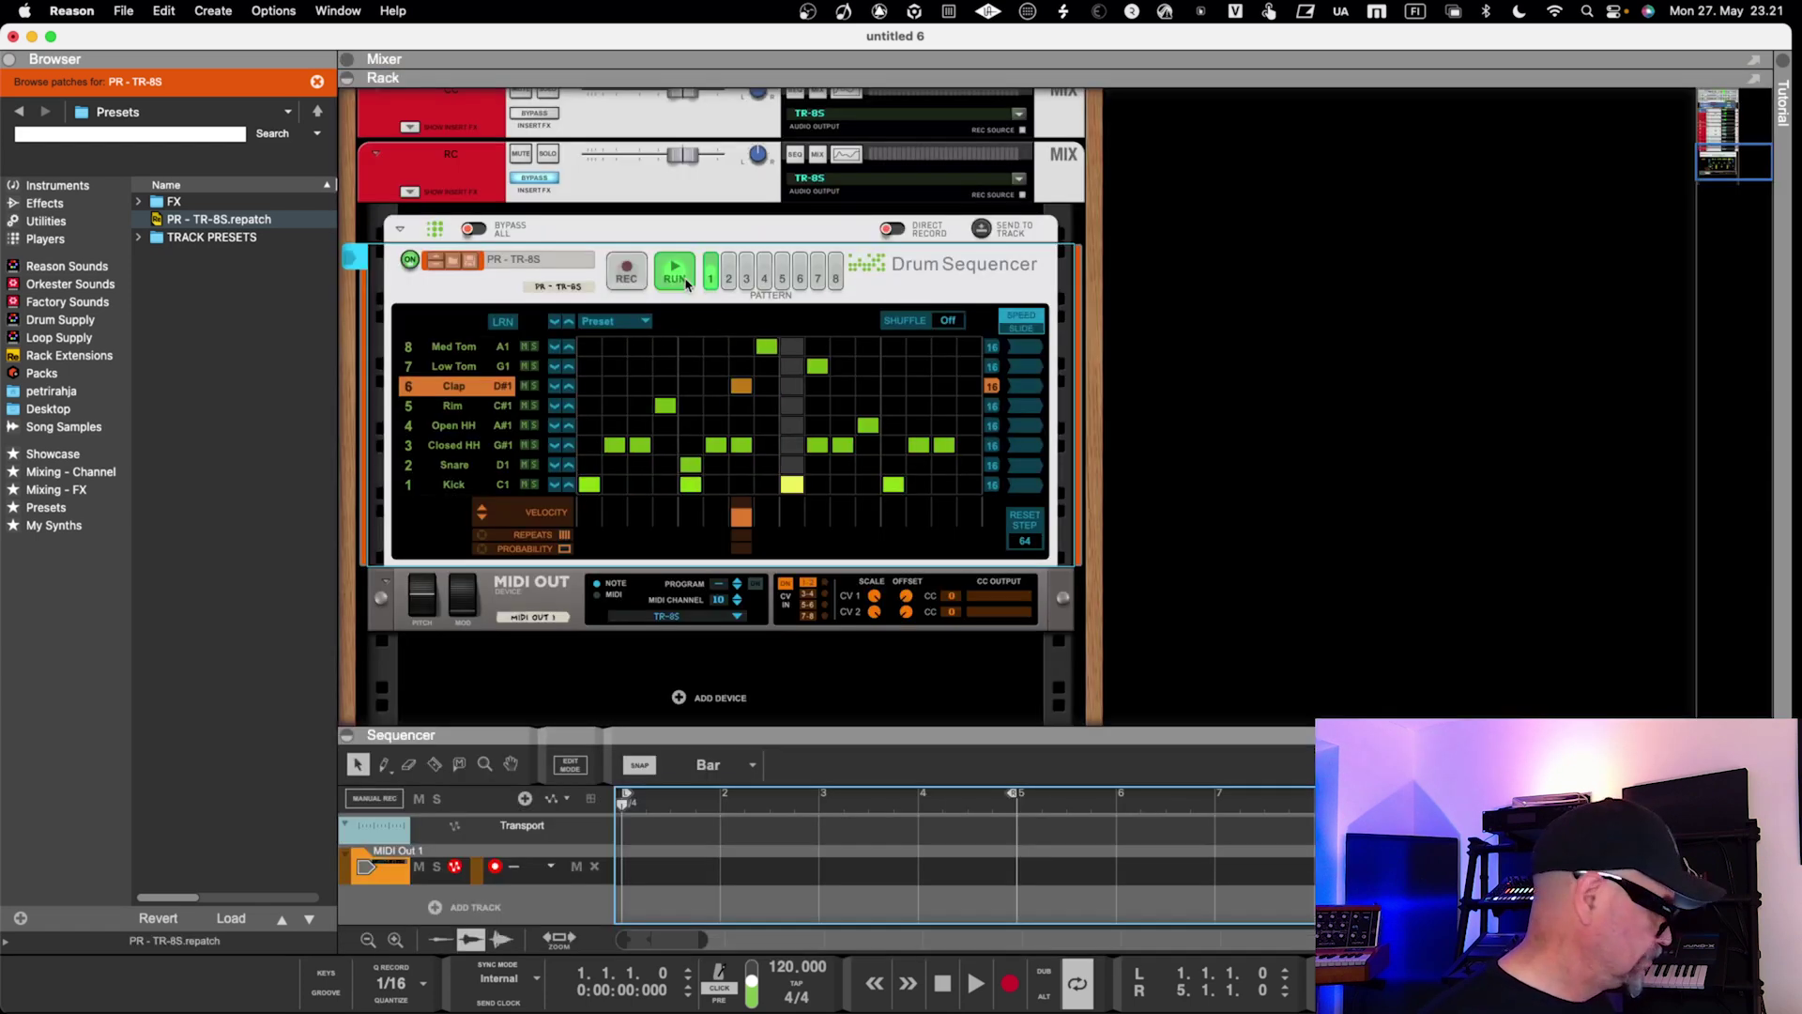
{"action": "left_click", "coordinate": [684, 274]}
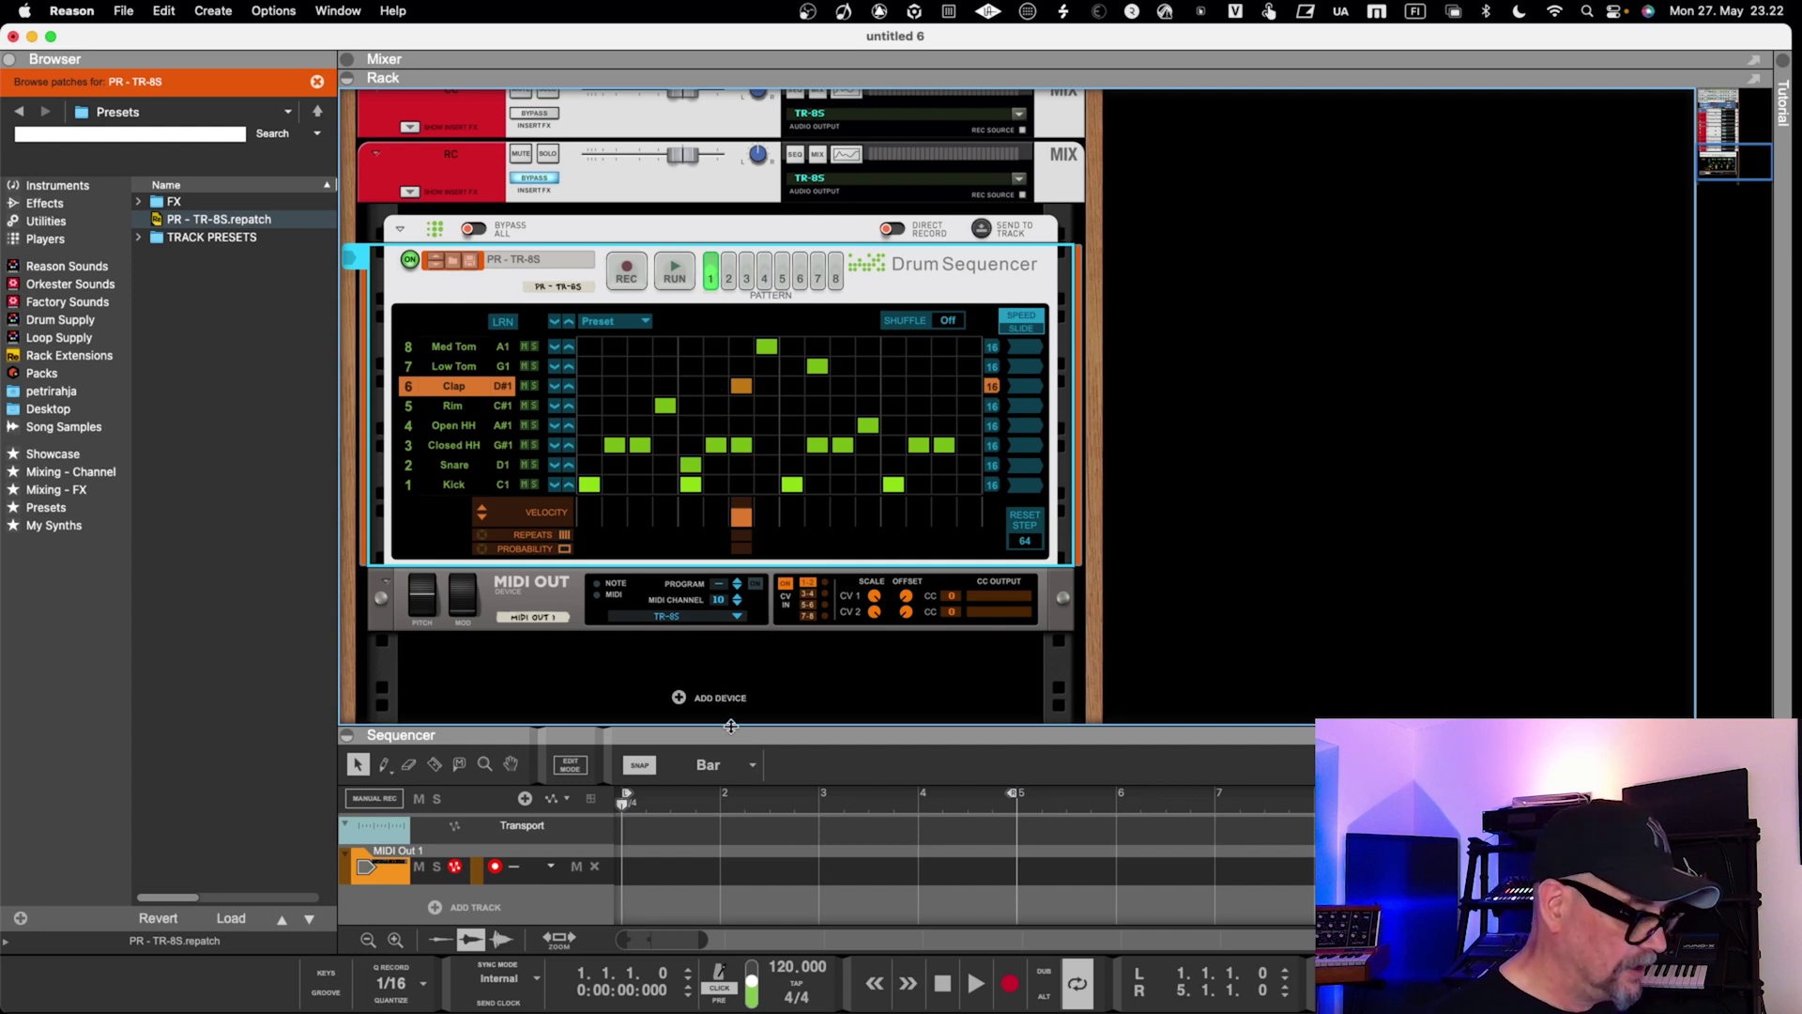
{"action": "left_click_drag", "start_coordinate": [731, 725], "coordinate": [730, 689]}
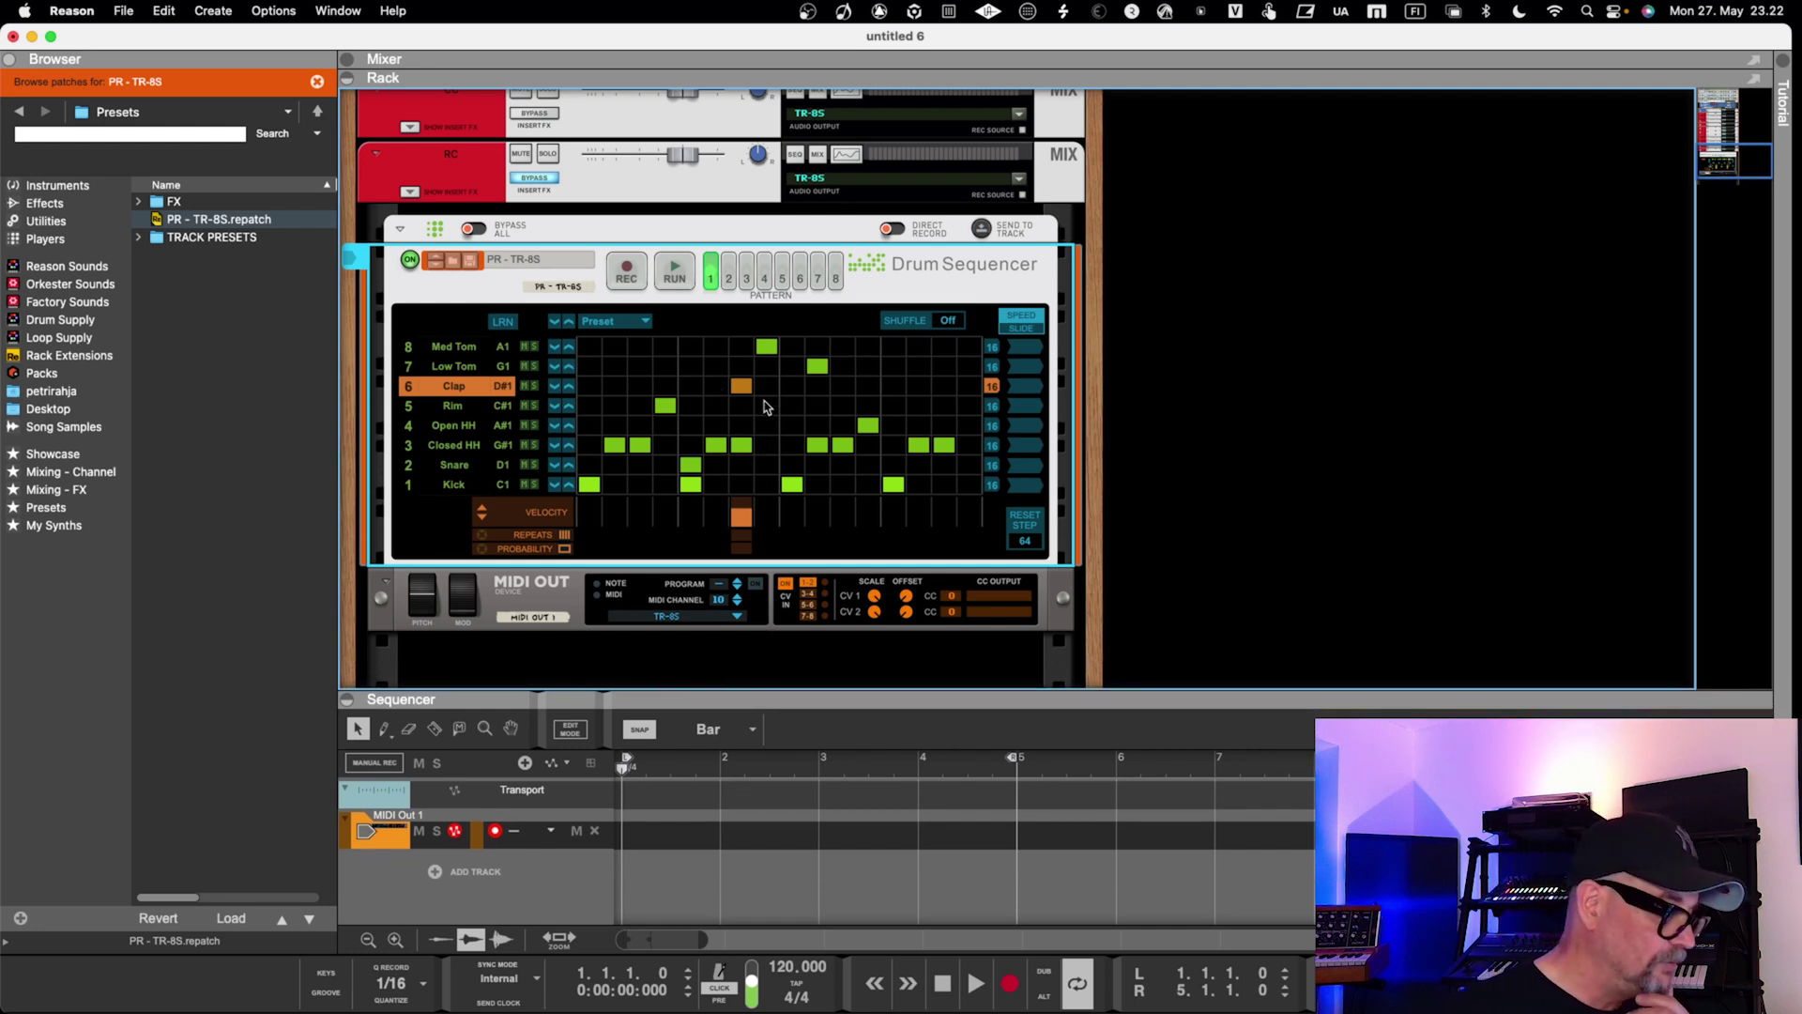
Send the drum pattern to MIDI Out 1 as a four-bar clip and view its notes in an enlarged editor.
{"action": "left_click", "coordinate": [983, 232]}
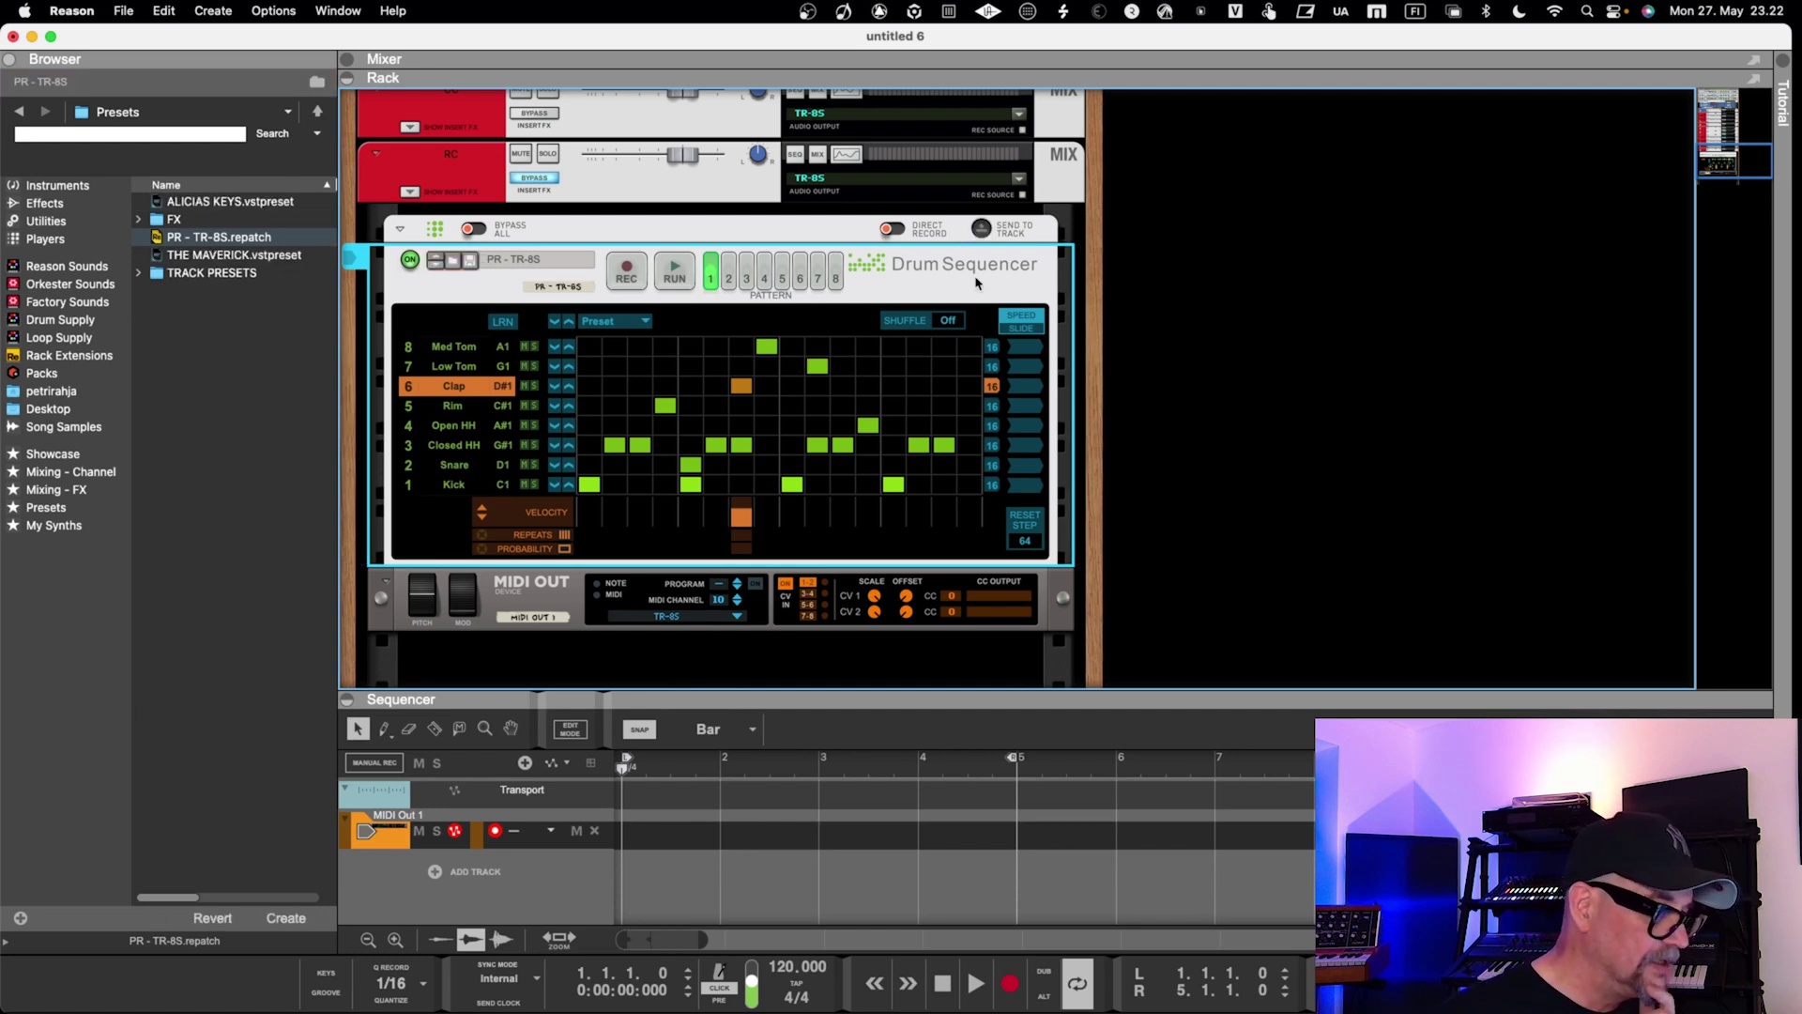
{"action": "left_click", "coordinate": [981, 228]}
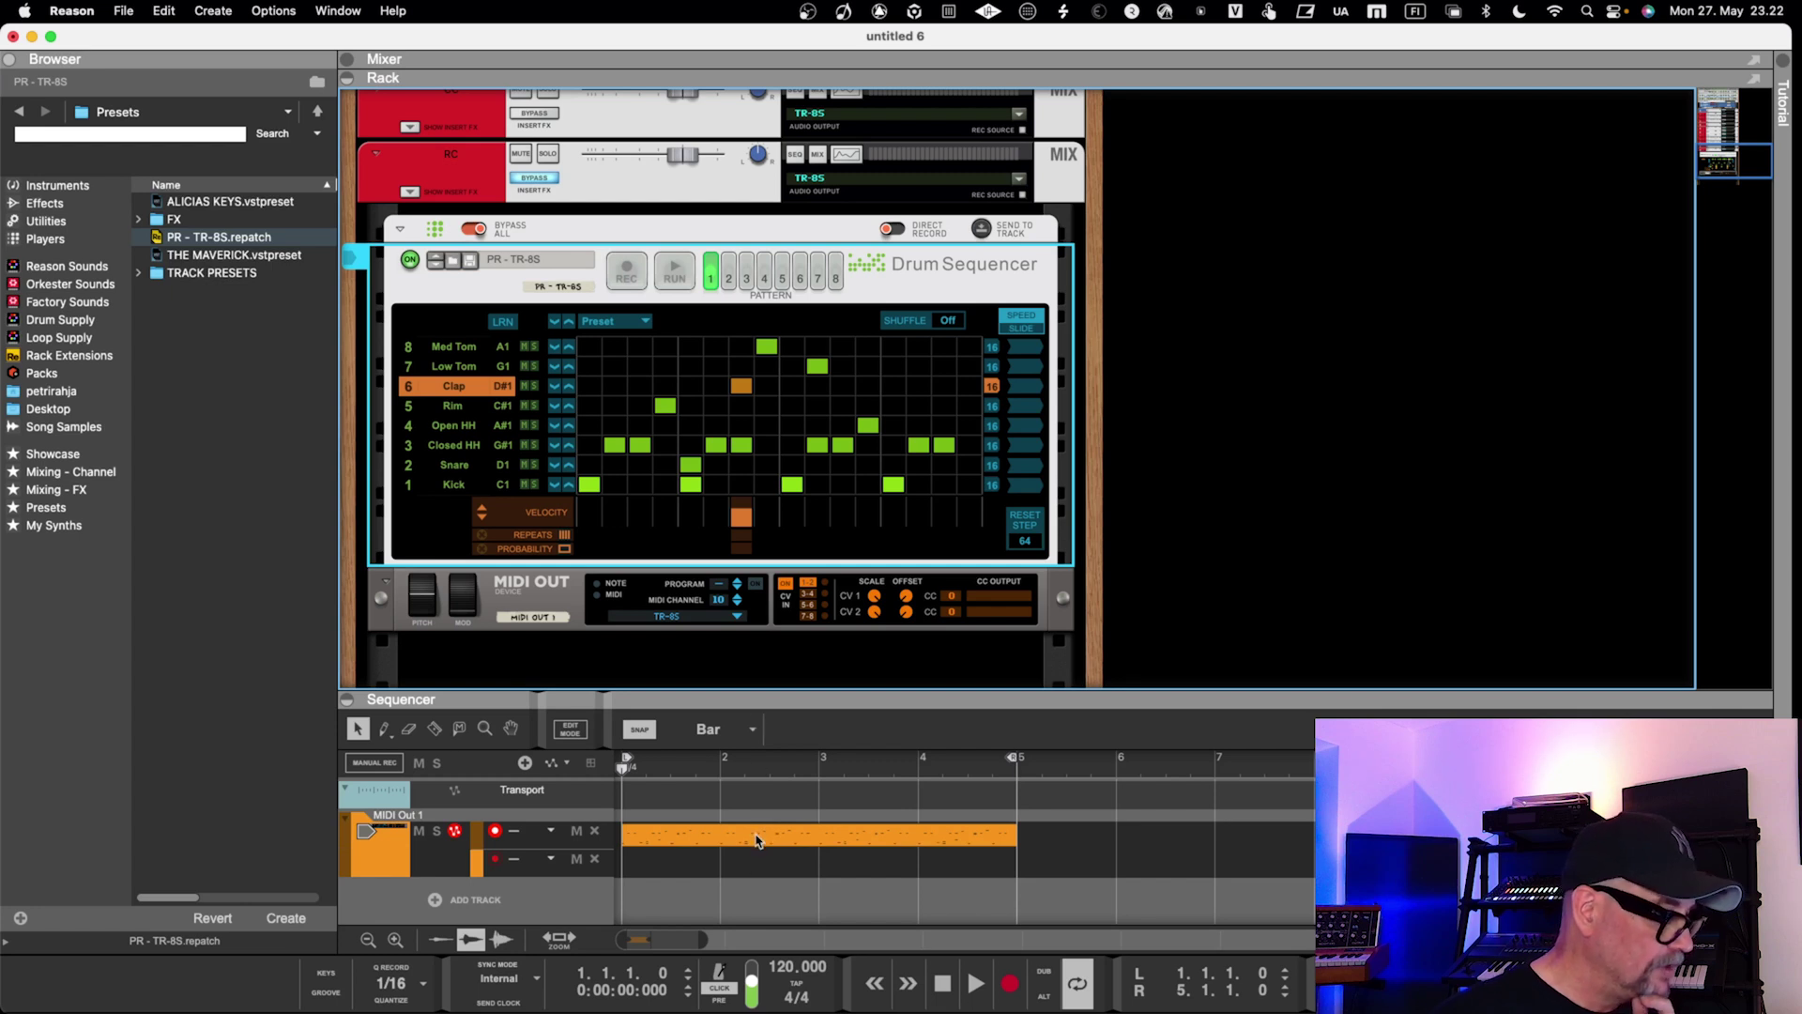
{"action": "double_click", "coordinate": [758, 838]}
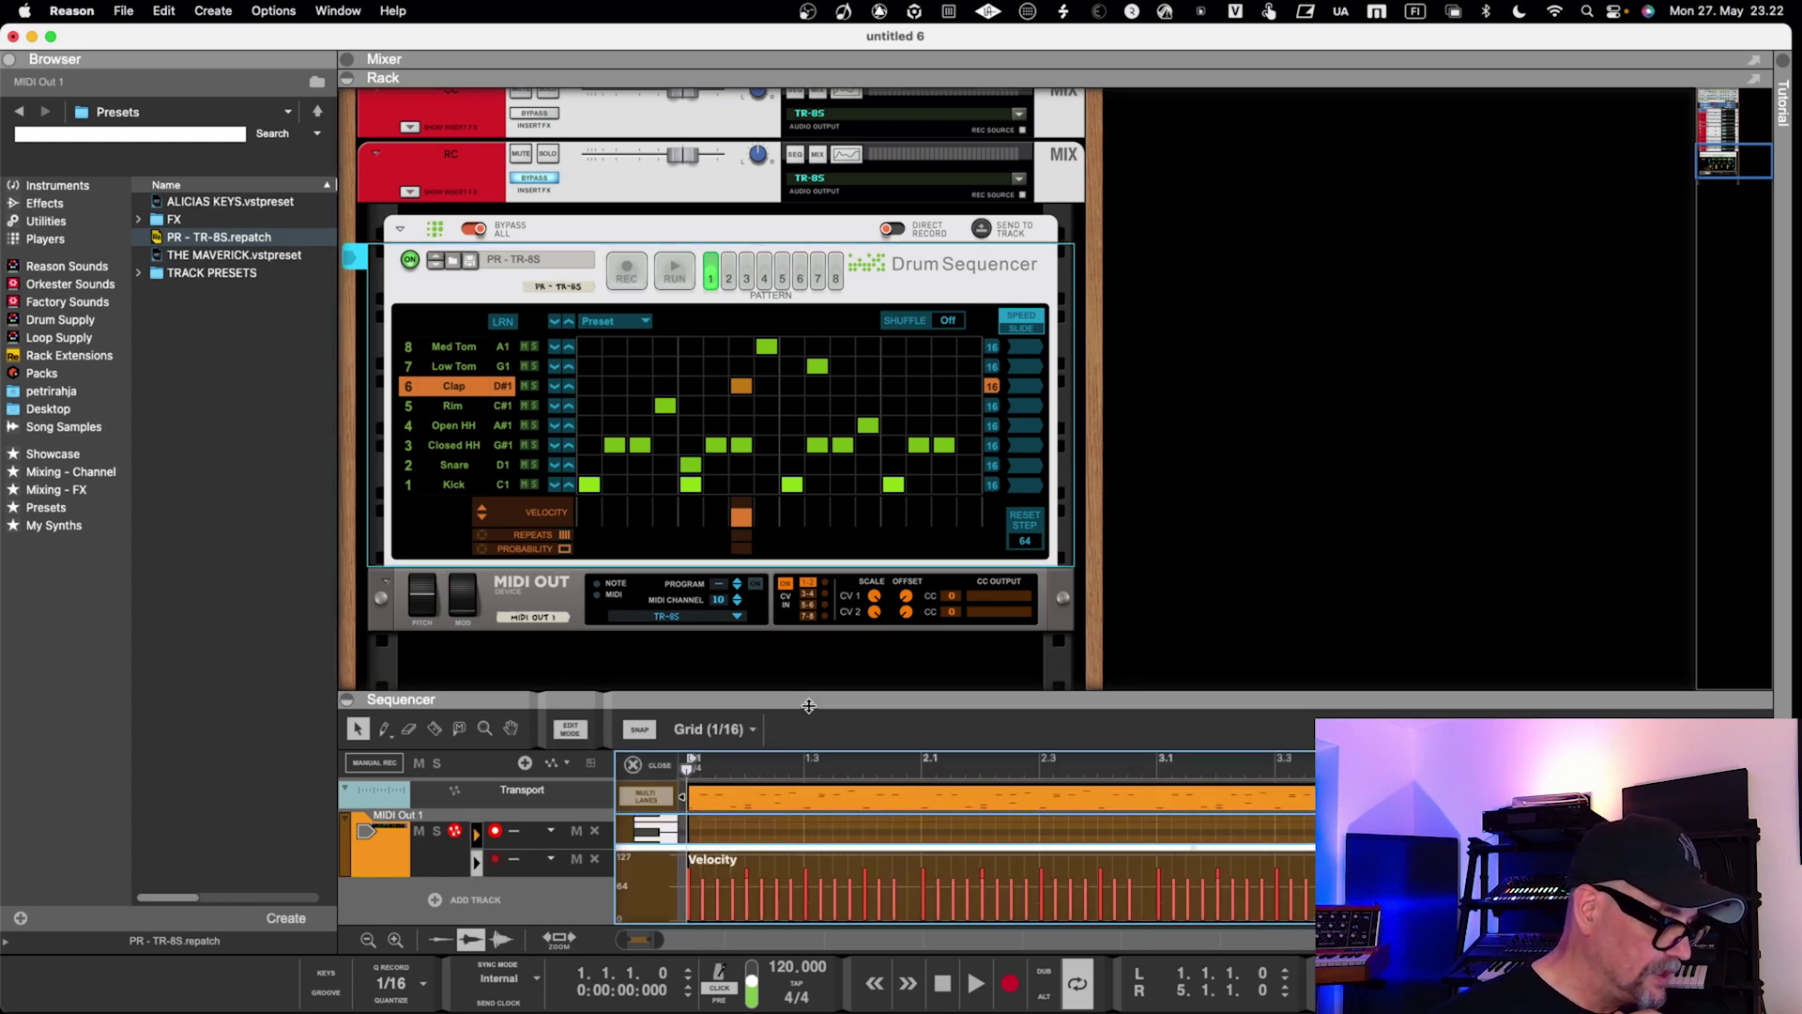
{"action": "left_click_drag", "start_coordinate": [809, 706], "coordinate": [832, 362]}
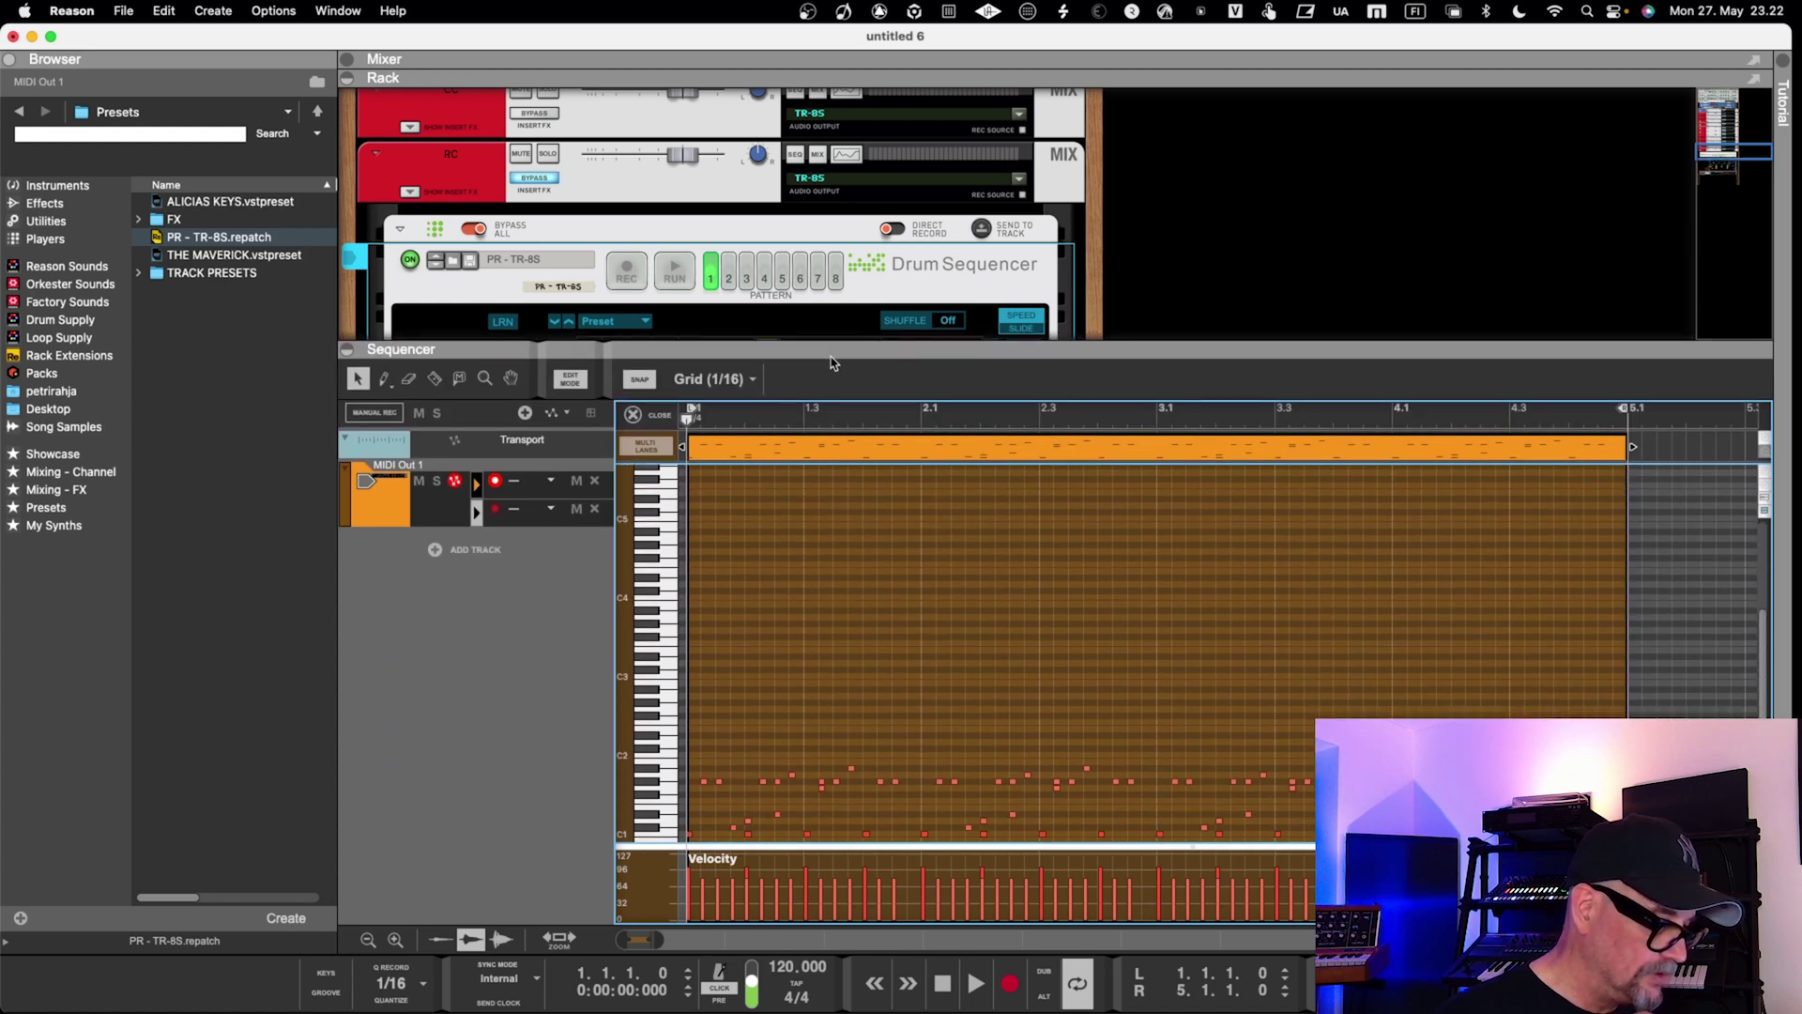
{"action": "scroll", "coordinate": [829, 626], "scroll_direction": "down", "scroll_amount": 4}
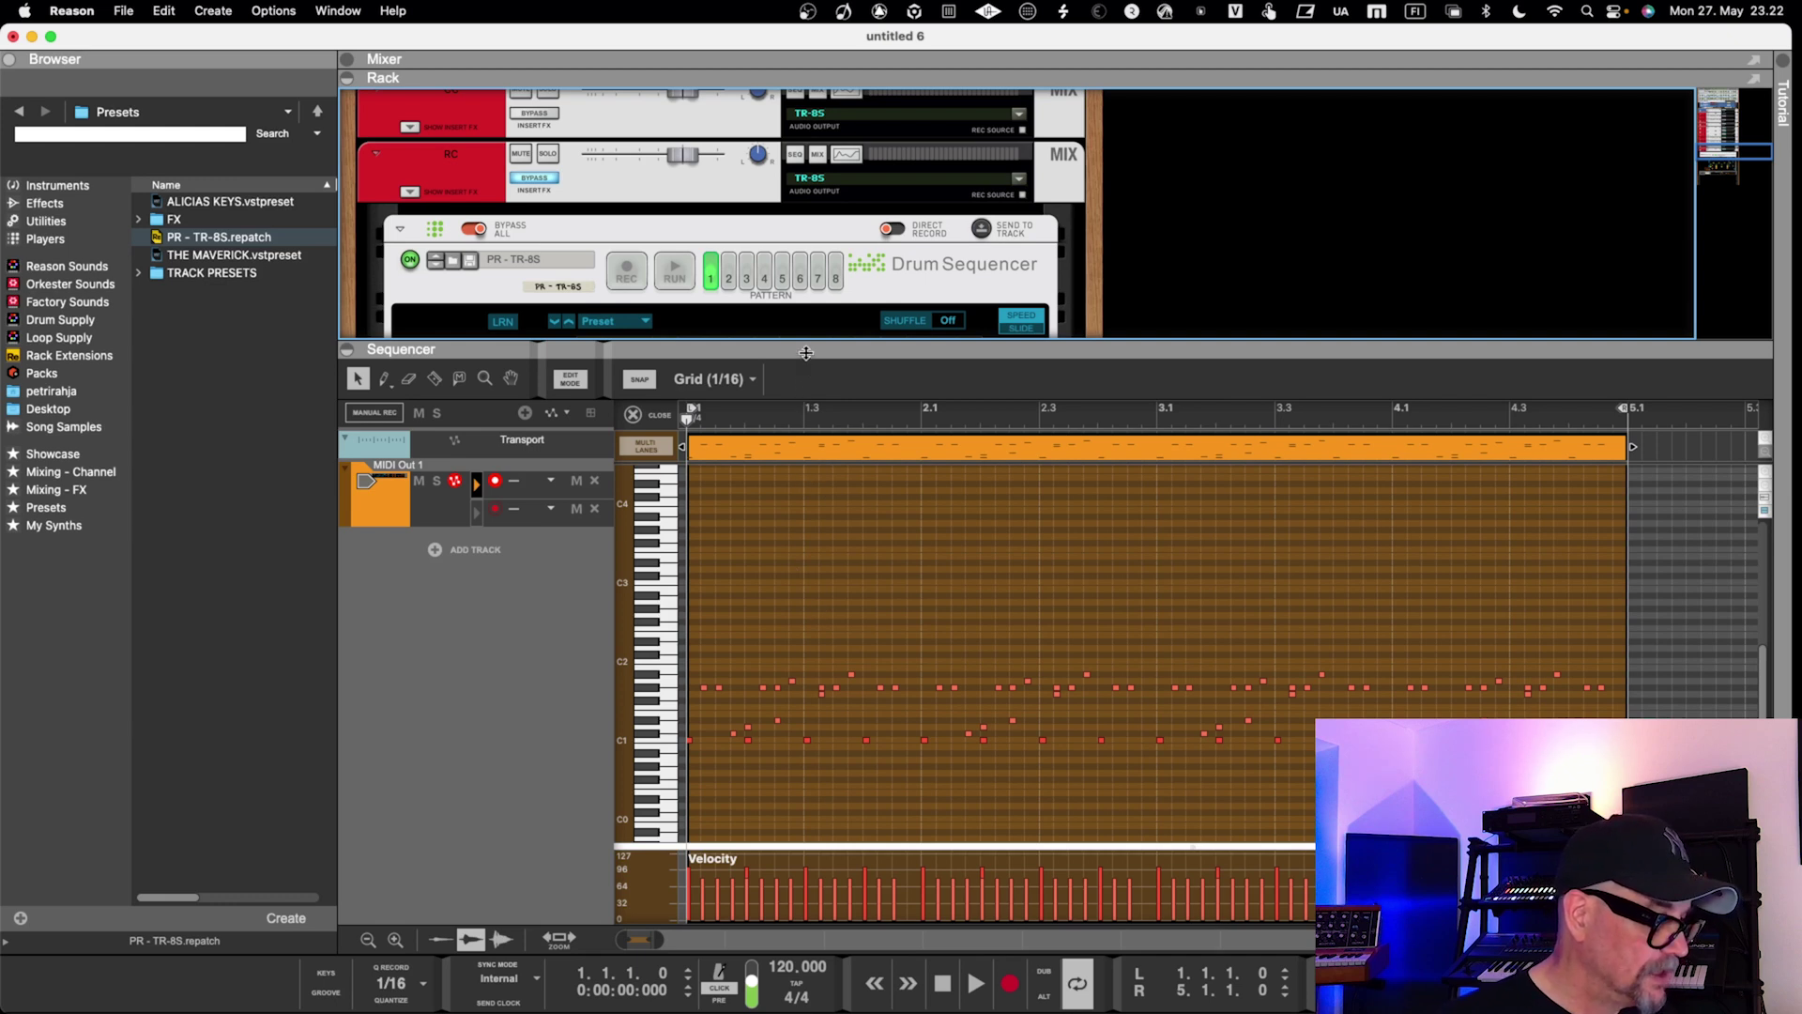
Delete the four-bar drum clip from the MIDI Out 1 track.
{"action": "left_click_drag", "start_coordinate": [805, 353], "coordinate": [768, 666]}
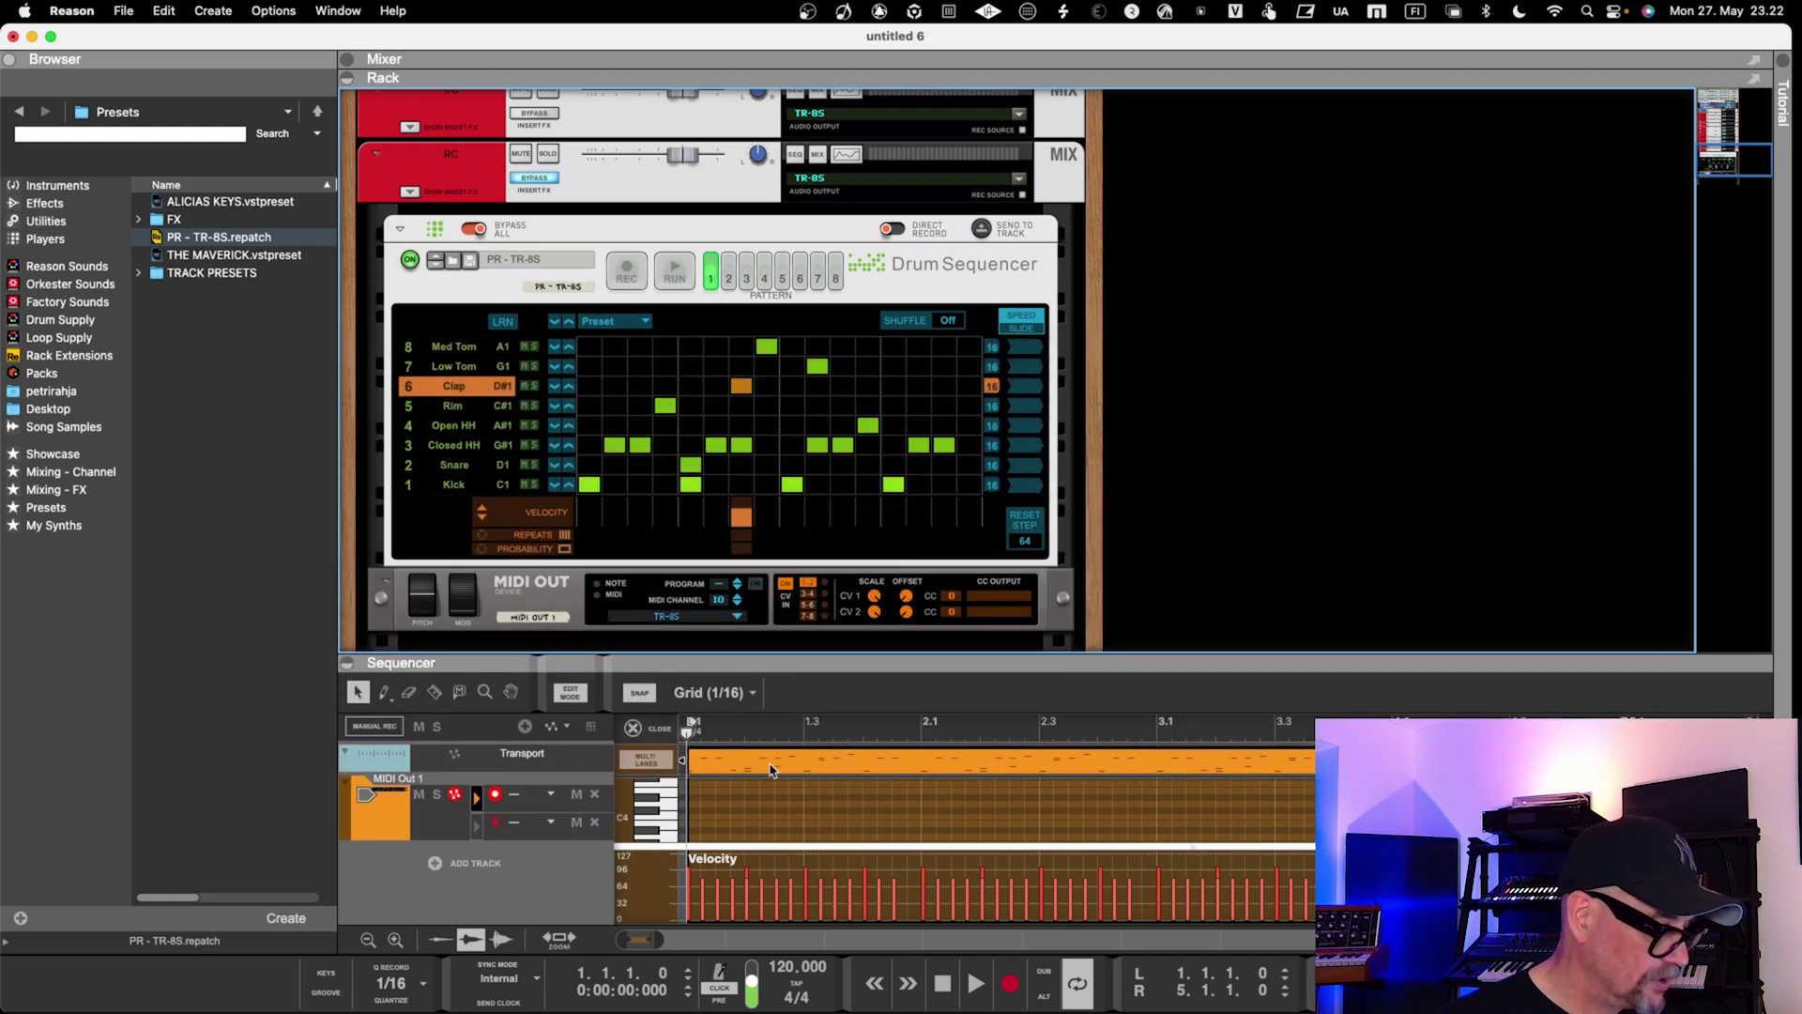
{"action": "left_click", "coordinate": [772, 766]}
{"action": "right_click", "coordinate": [771, 766]}
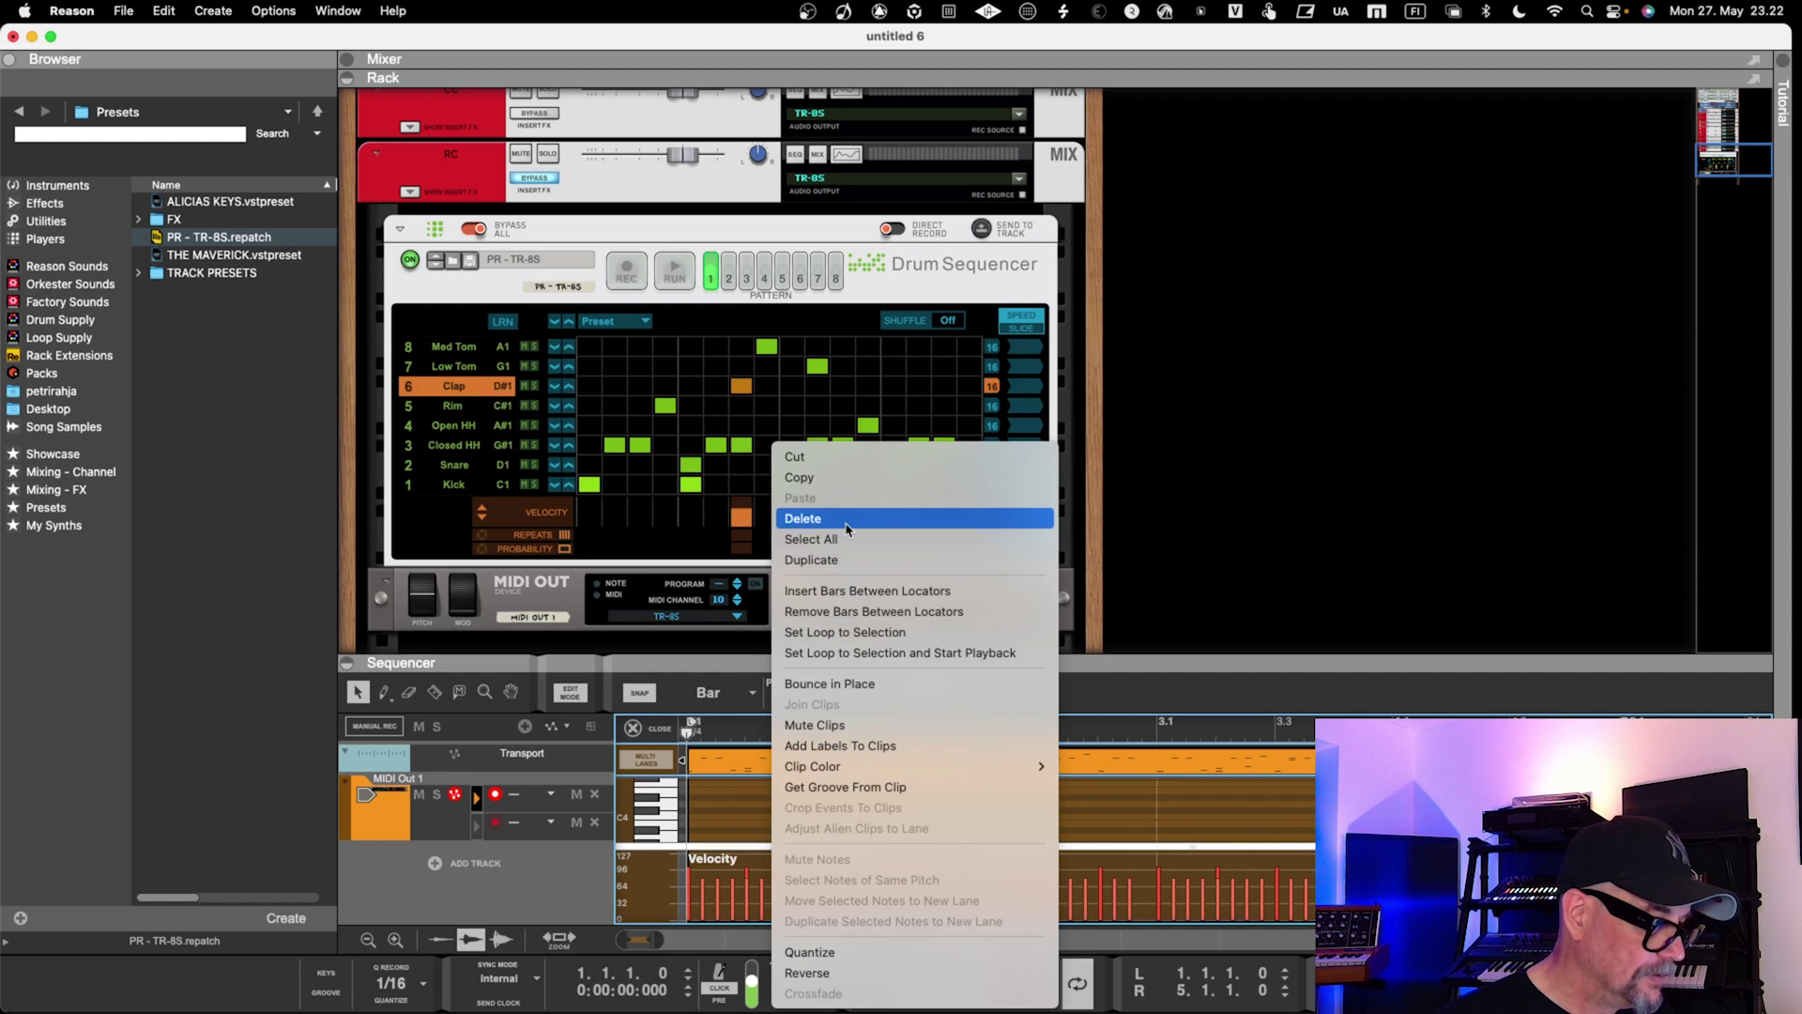
{"action": "left_click", "coordinate": [854, 457]}
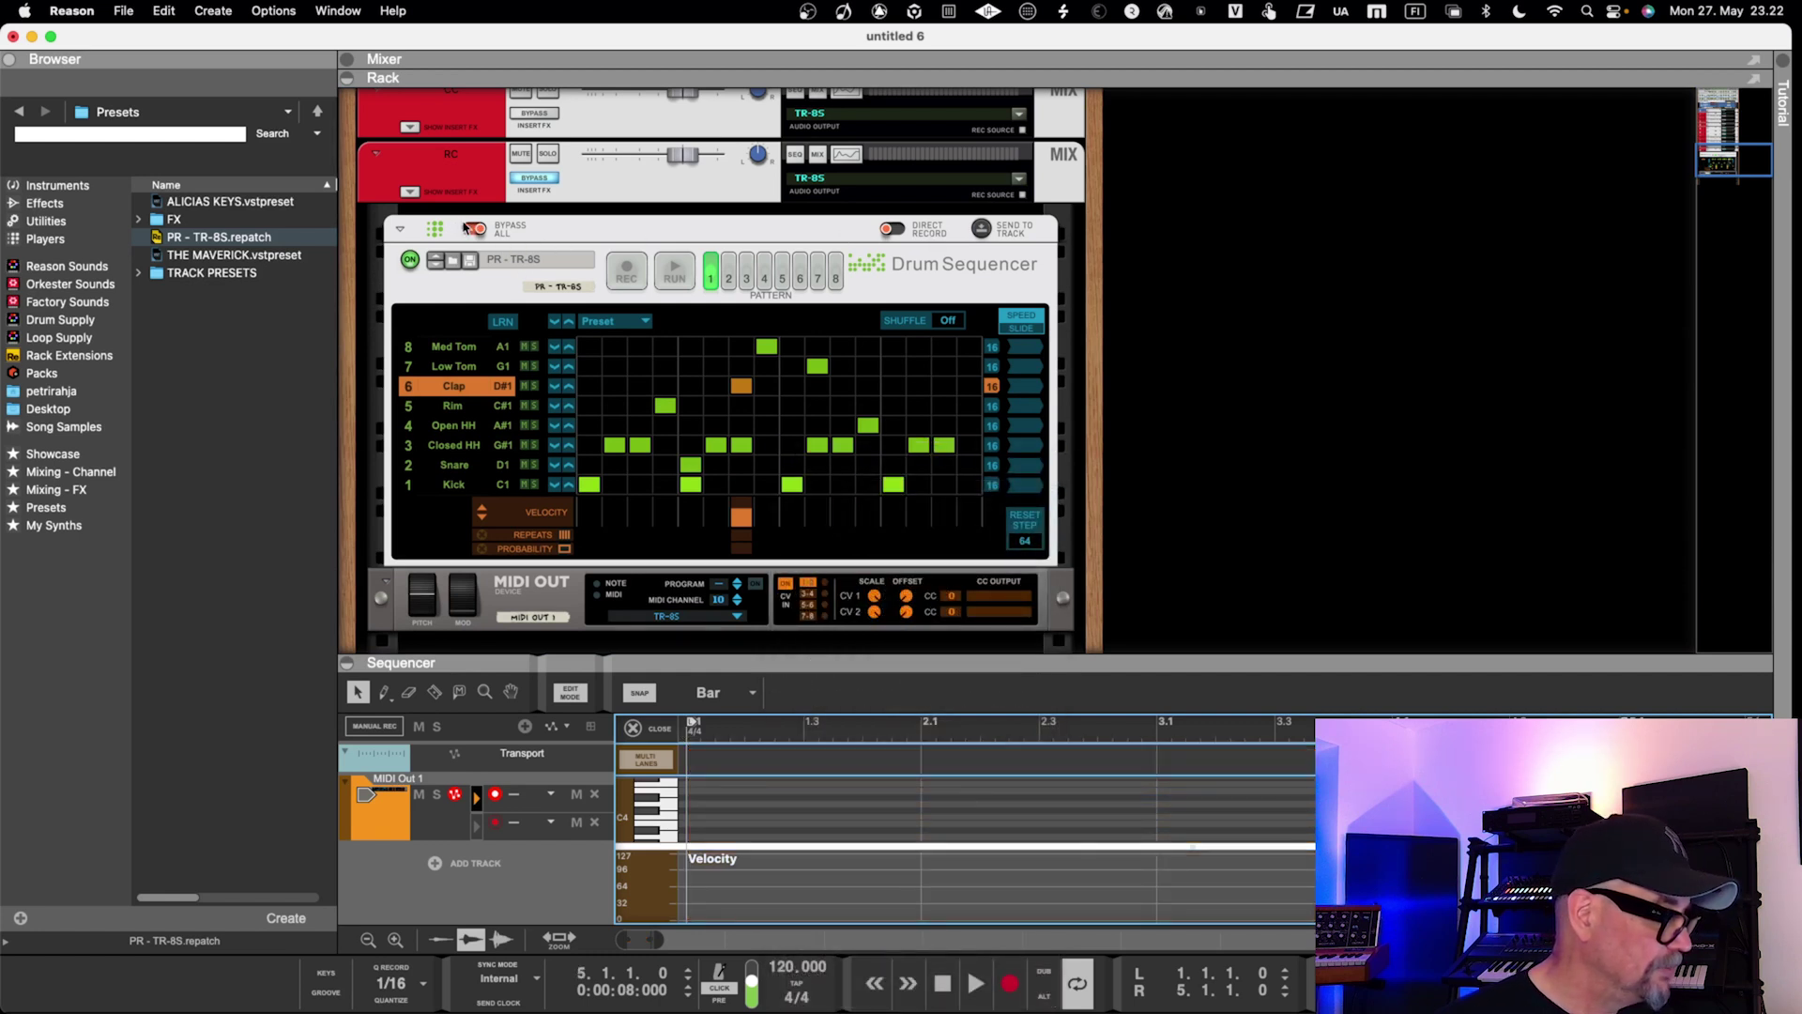
Audition the Drum Sequencer pattern with RUN, then stop it.
{"action": "left_click", "coordinate": [647, 269]}
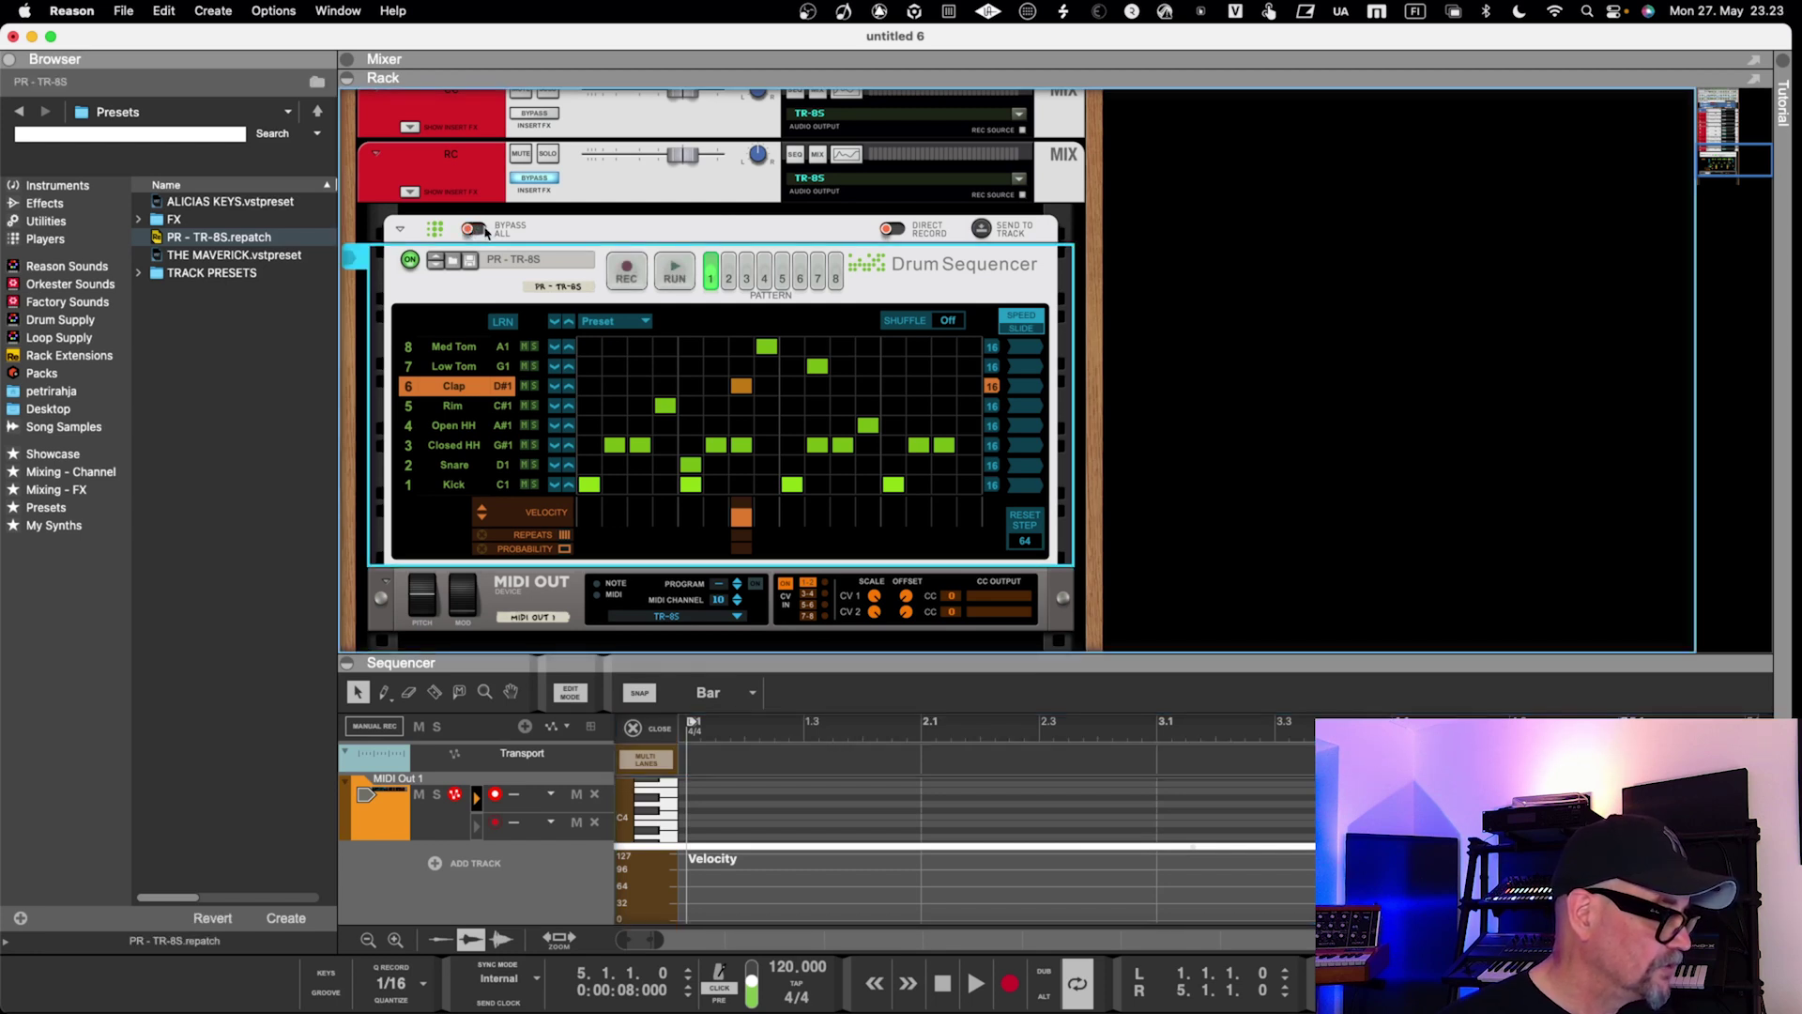
{"action": "left_click", "coordinate": [675, 277]}
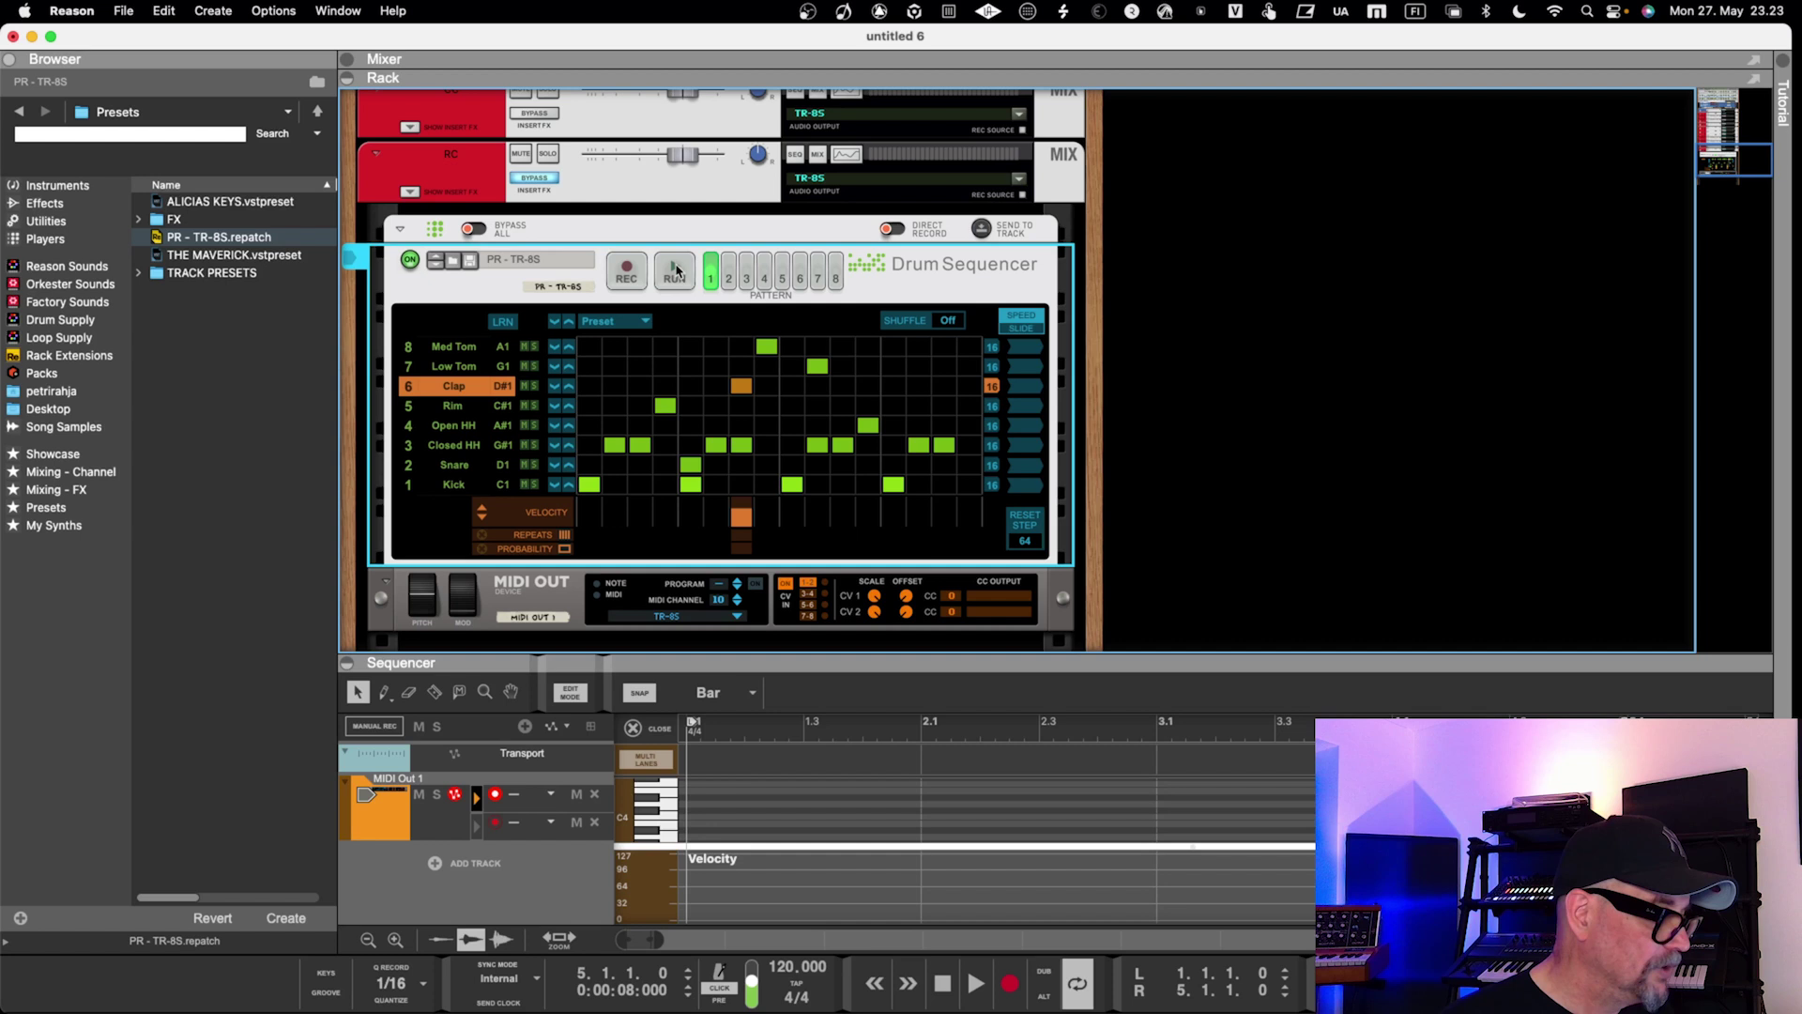
{"action": "left_click", "coordinate": [674, 273]}
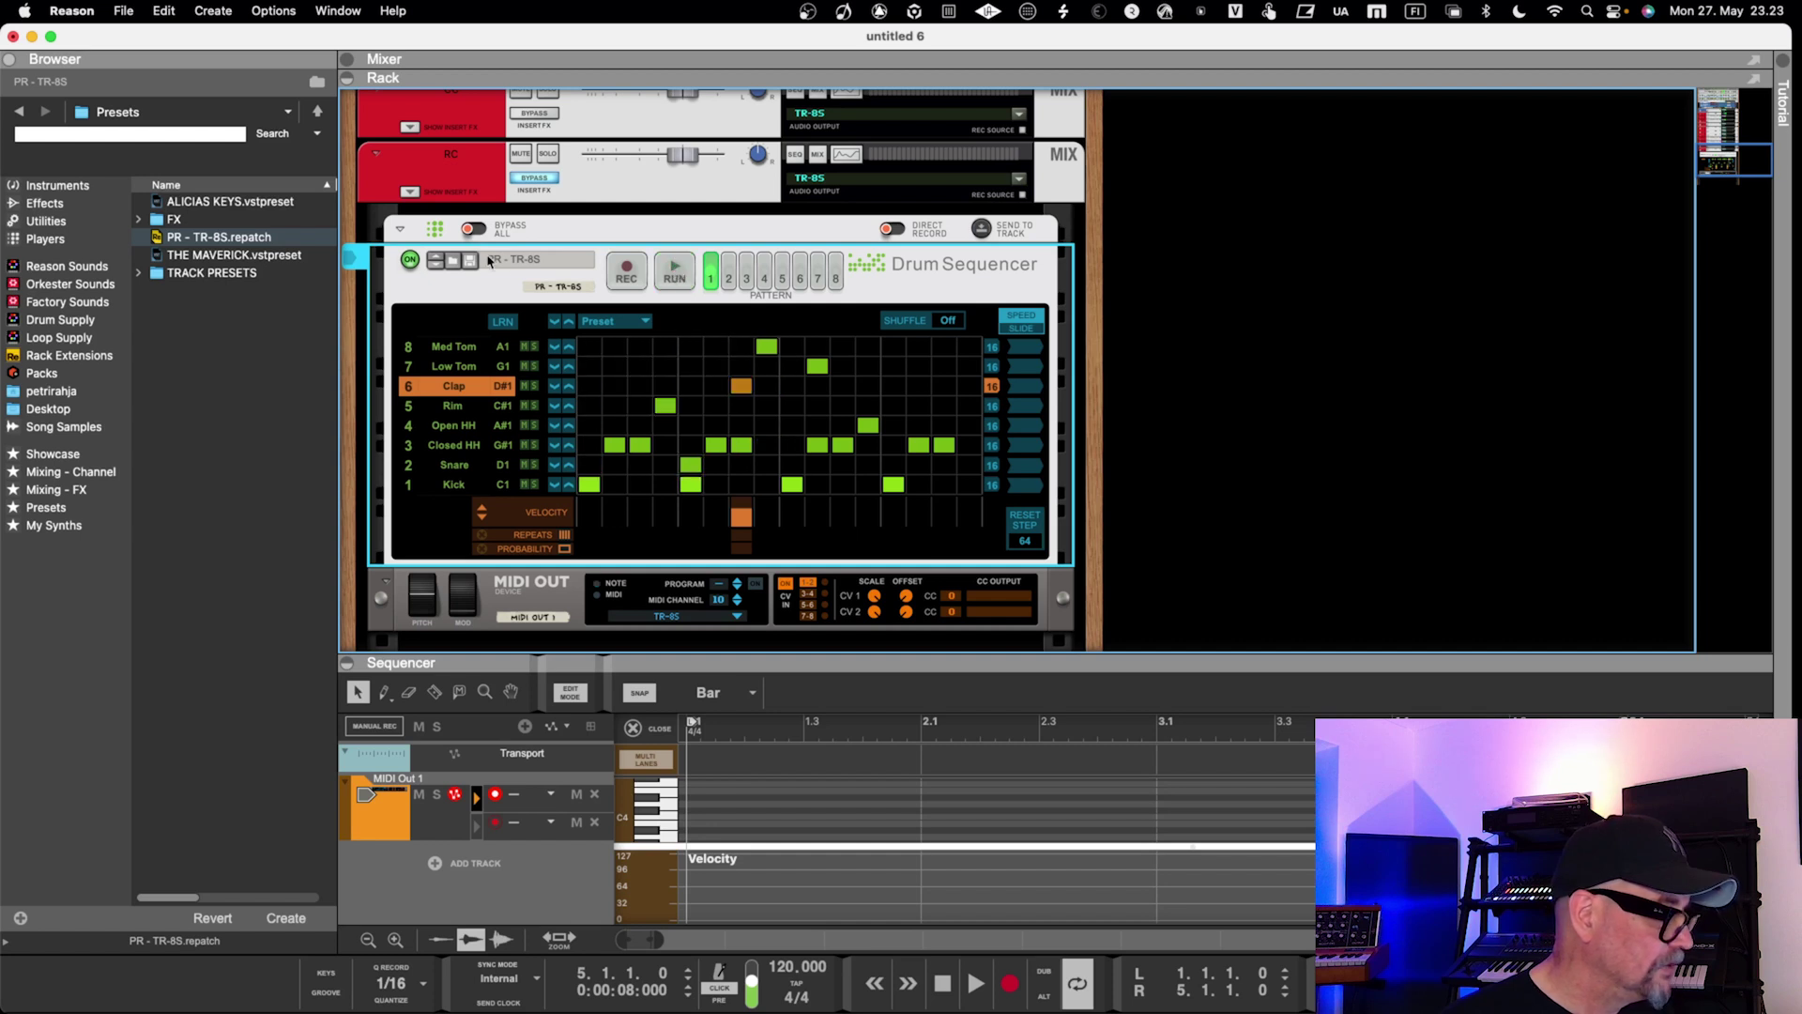
Replace the Drum Sequencer with a Beat Map player from Players and start it running.
{"action": "left_click", "coordinate": [70, 240]}
{"action": "left_click", "coordinate": [197, 343]}
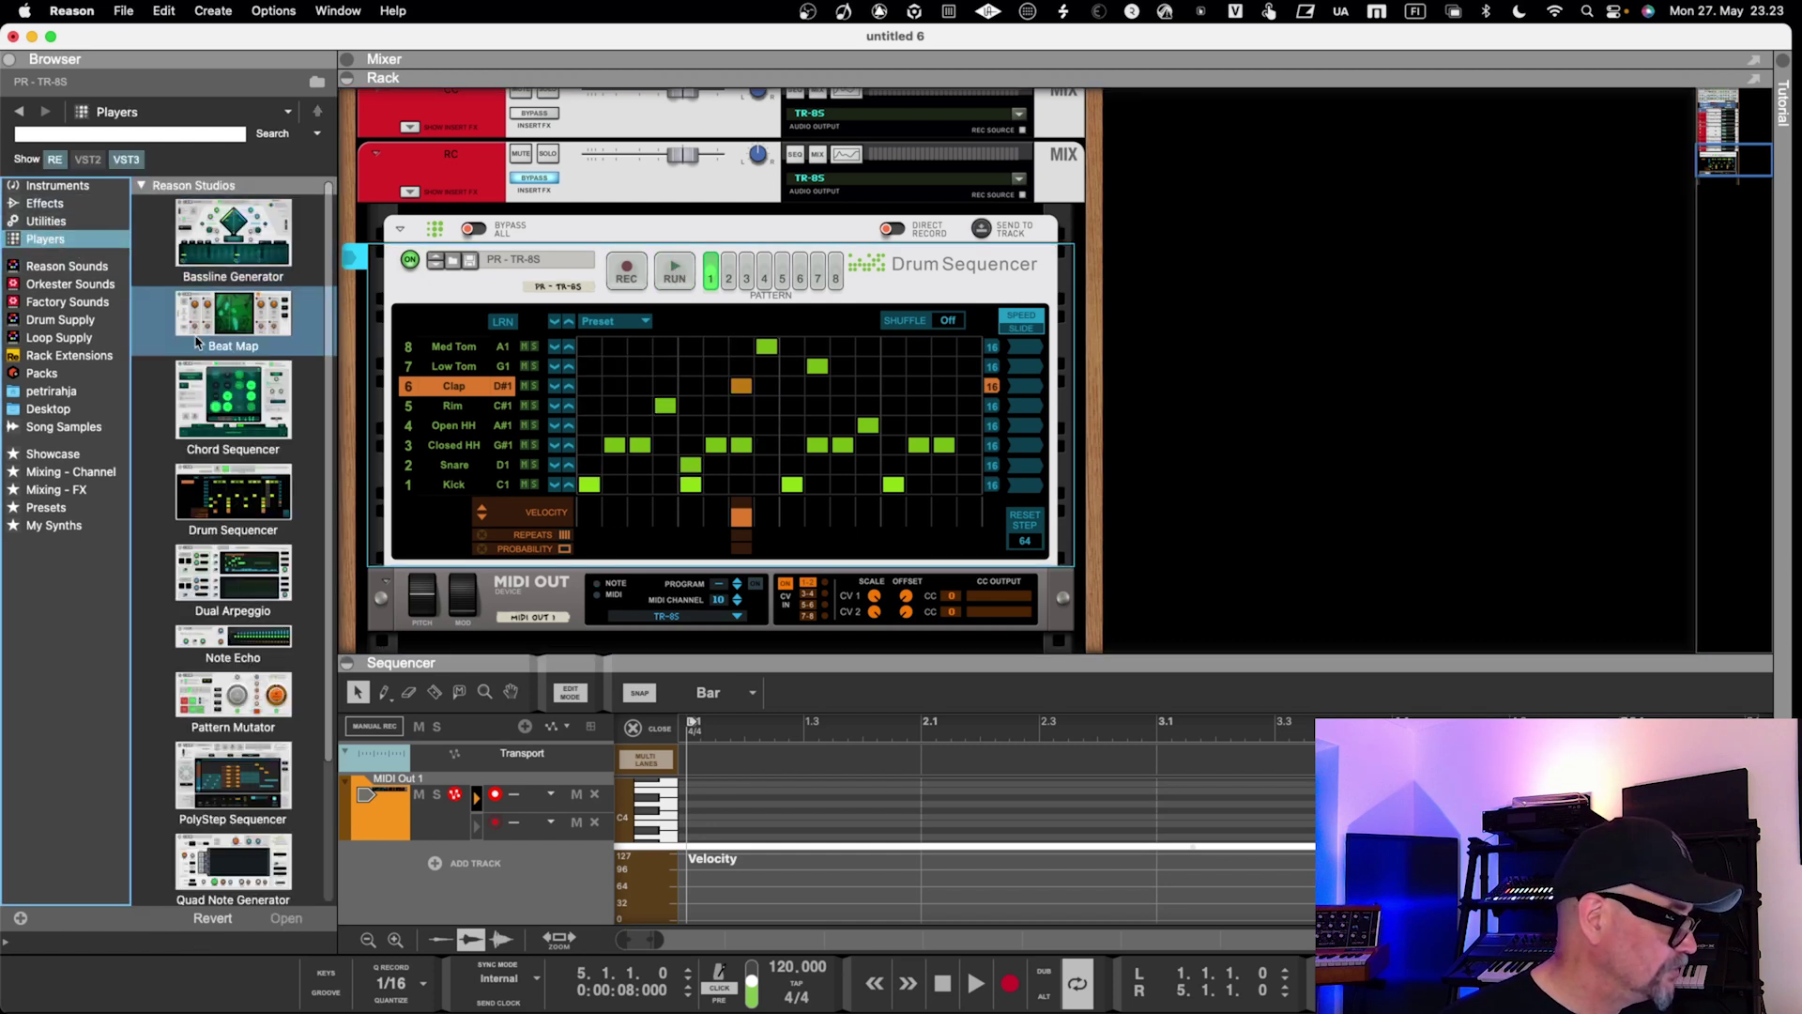
{"action": "left_click_drag", "start_coordinate": [246, 324], "coordinate": [565, 379]}
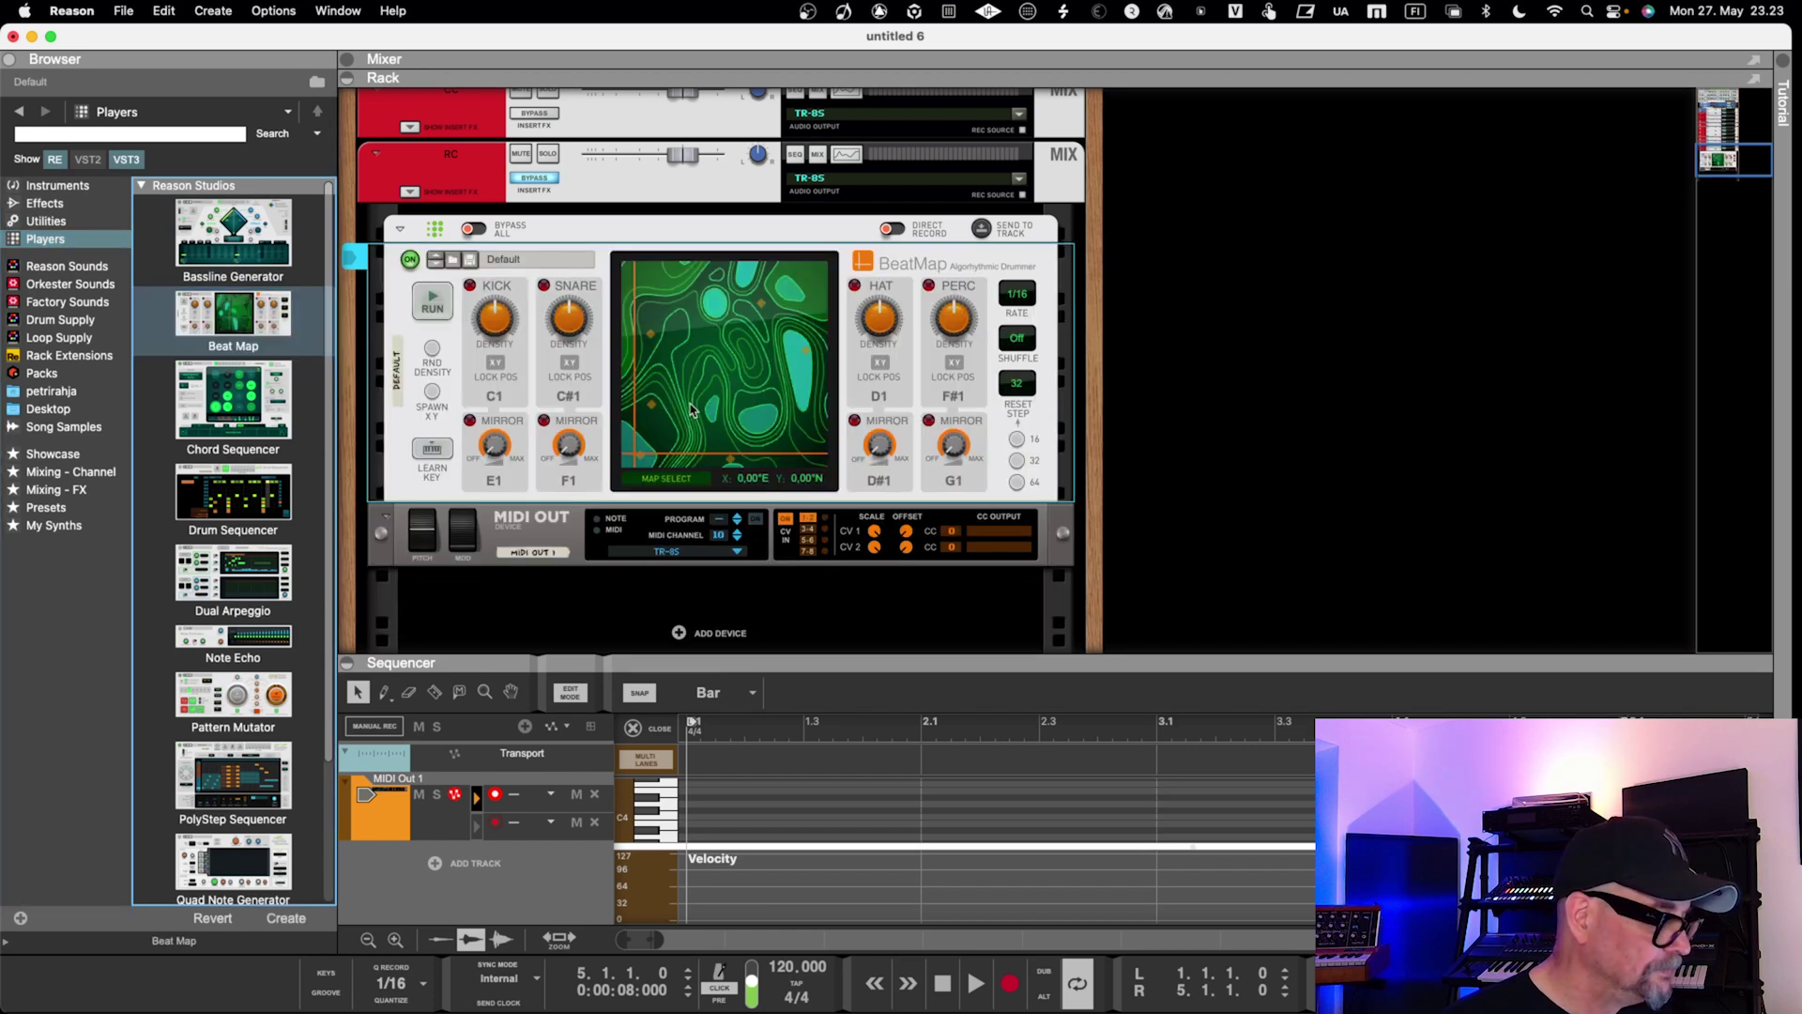
{"action": "left_click", "coordinate": [438, 298]}
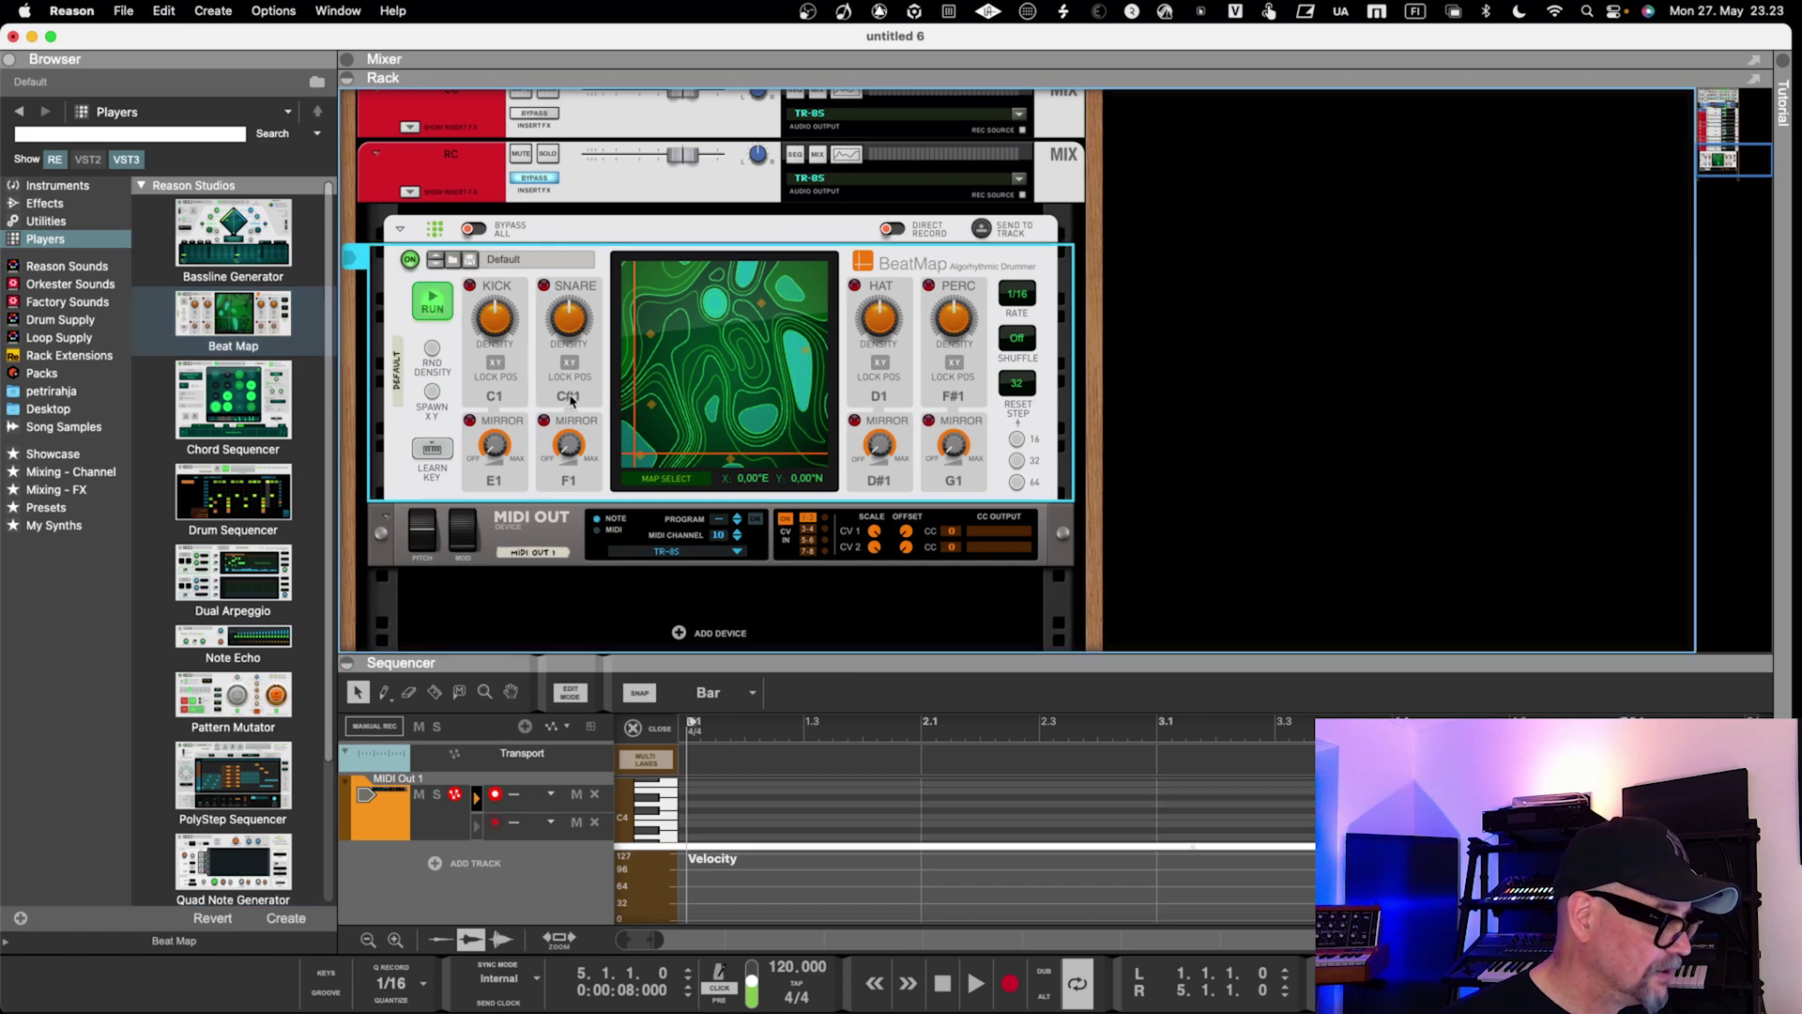
Set snare D1, hat G#1, perc F1, move the map to 6.24°E 3.71°N, then stop.
{"action": "left_click_drag", "start_coordinate": [570, 399], "coordinate": [574, 394]}
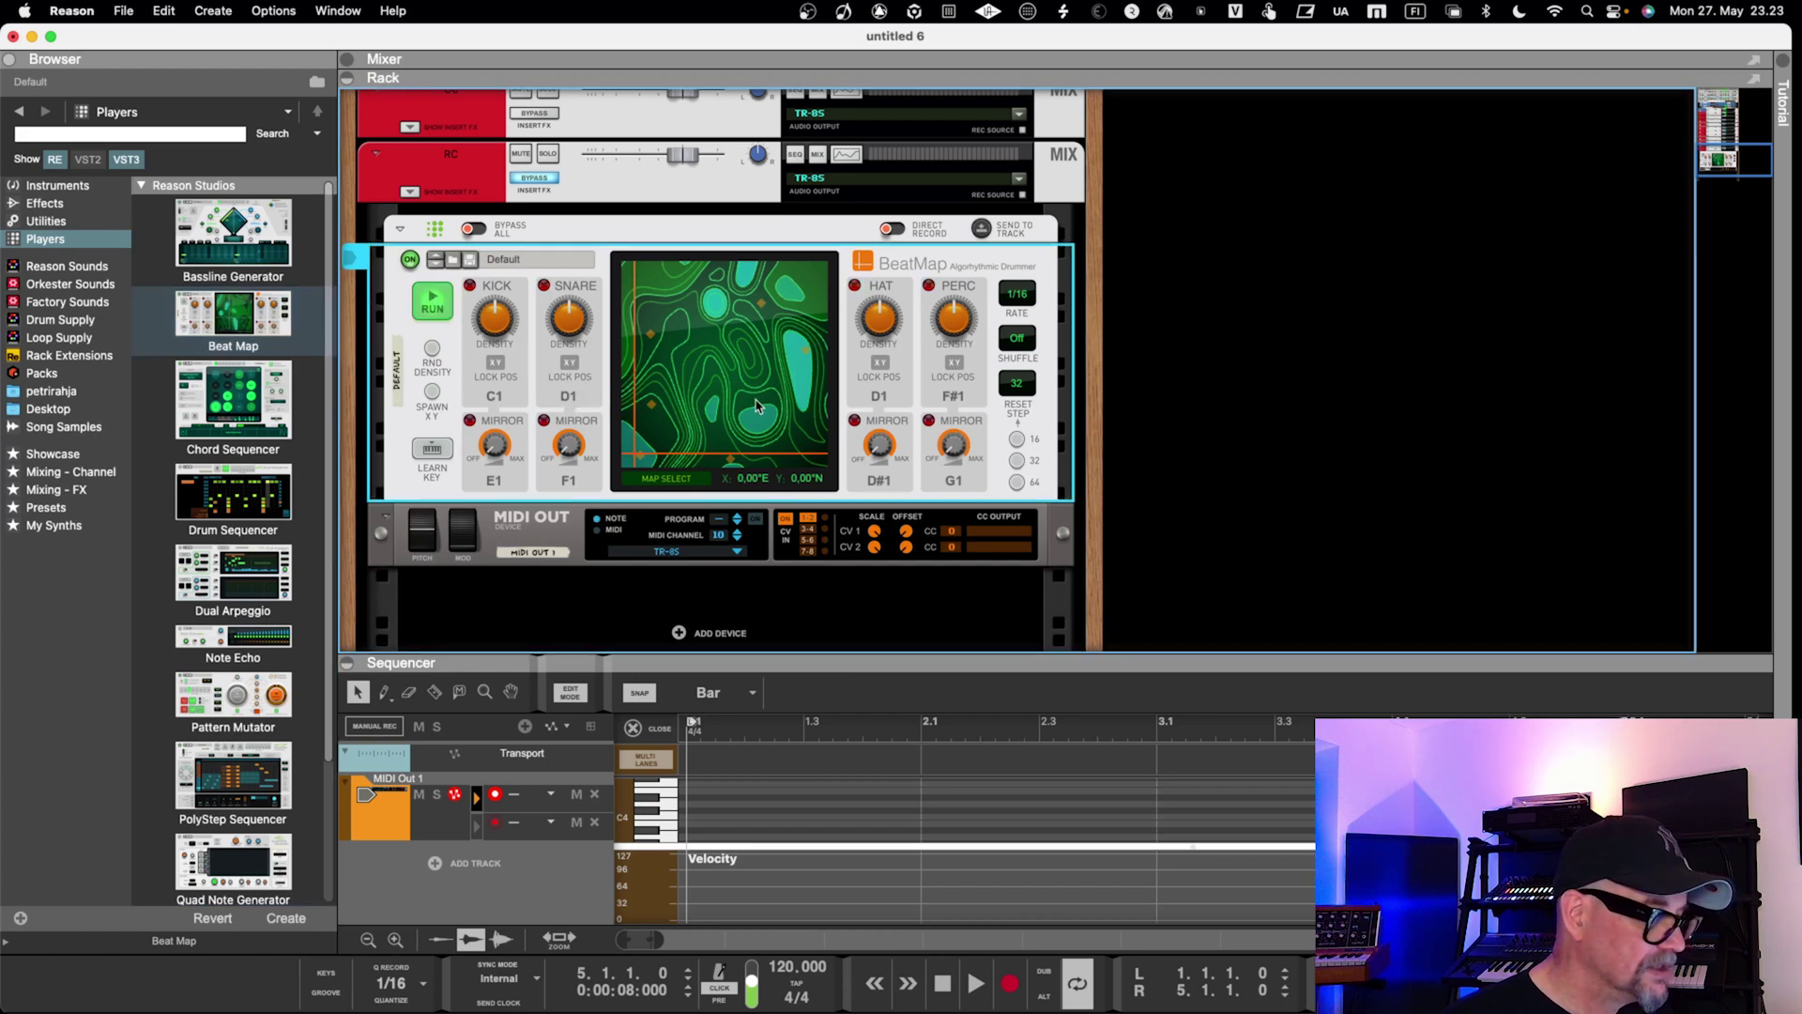
{"action": "left_click_drag", "start_coordinate": [880, 402], "coordinate": [890, 377]}
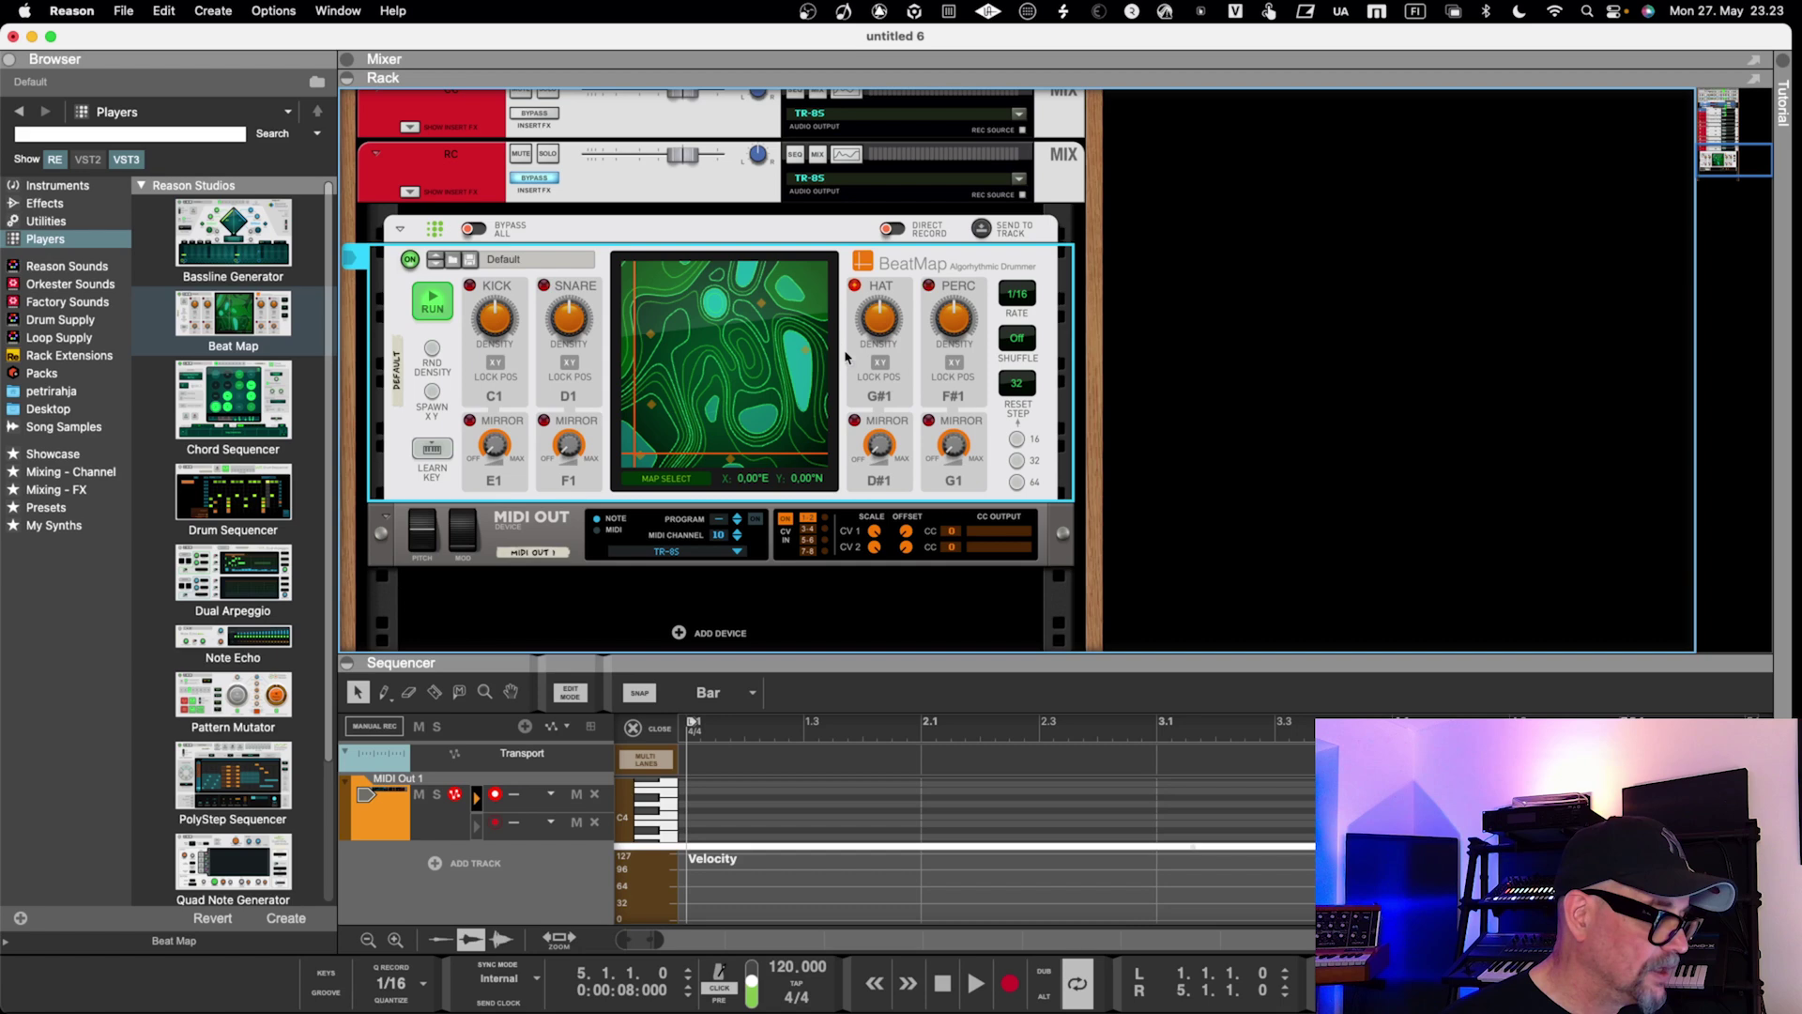
{"action": "left_click_drag", "start_coordinate": [953, 406], "coordinate": [950, 412]}
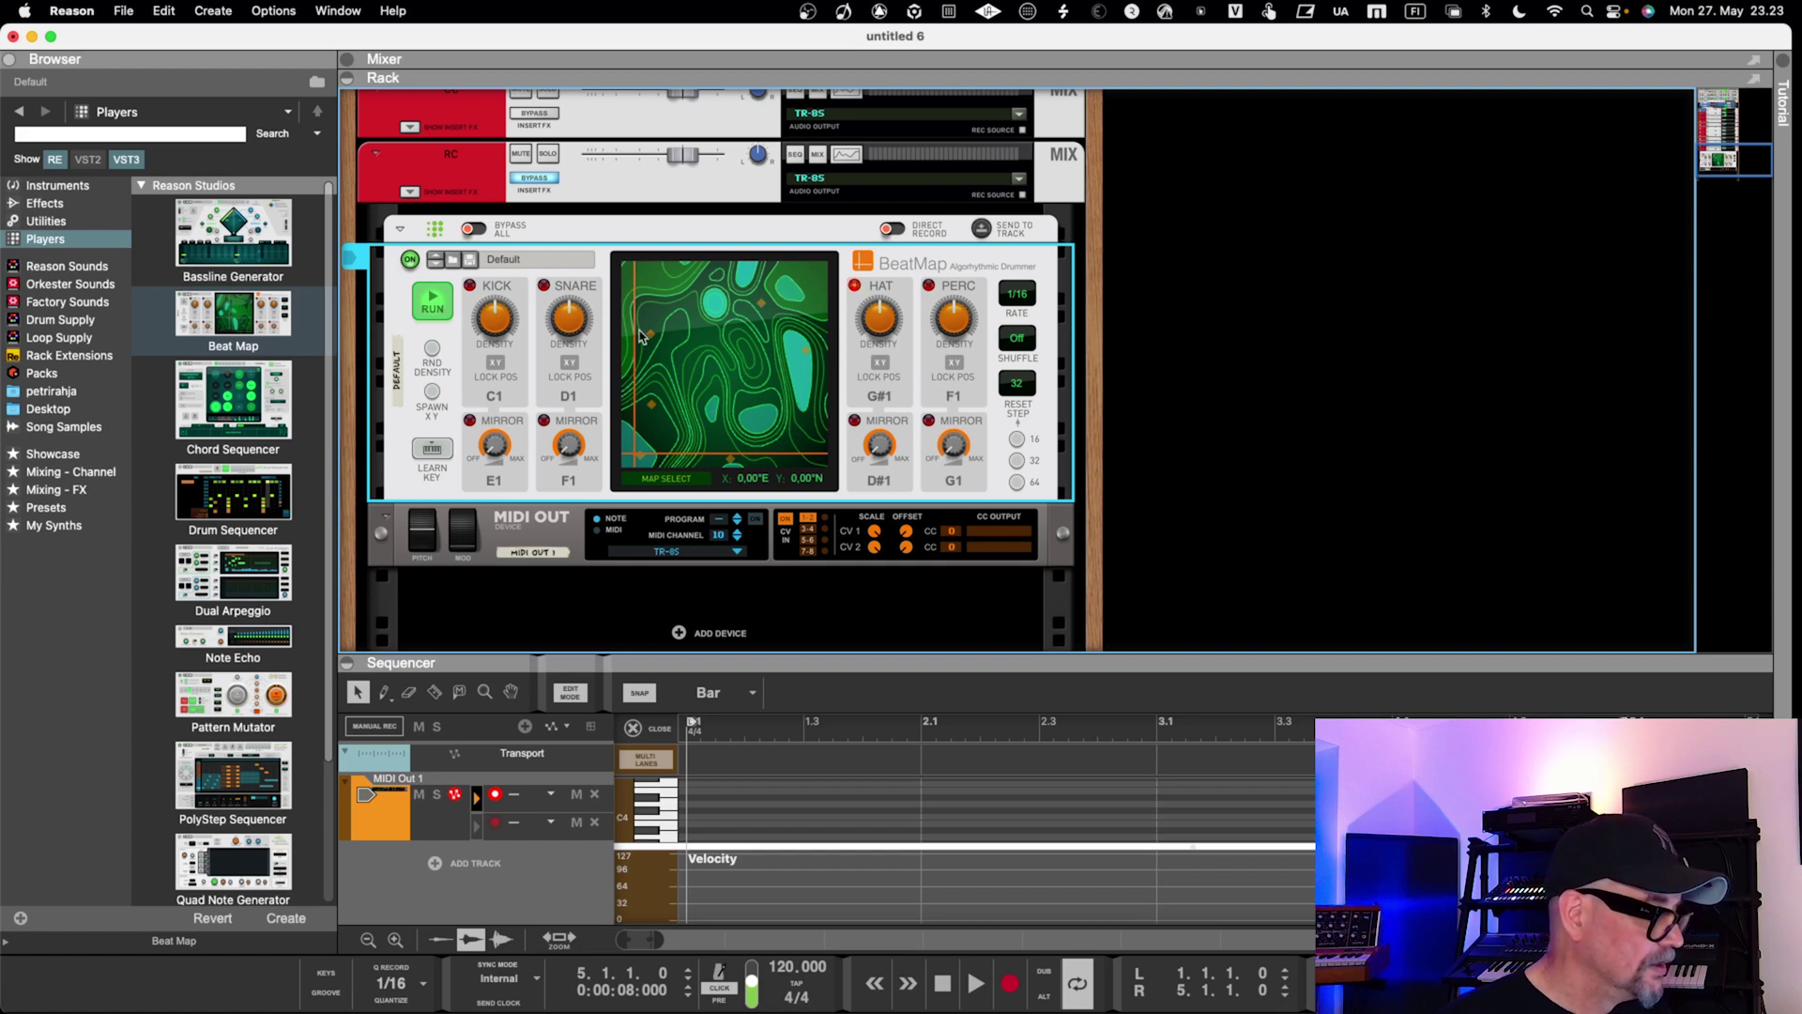
{"action": "left_click_drag", "start_coordinate": [634, 456], "coordinate": [667, 340]}
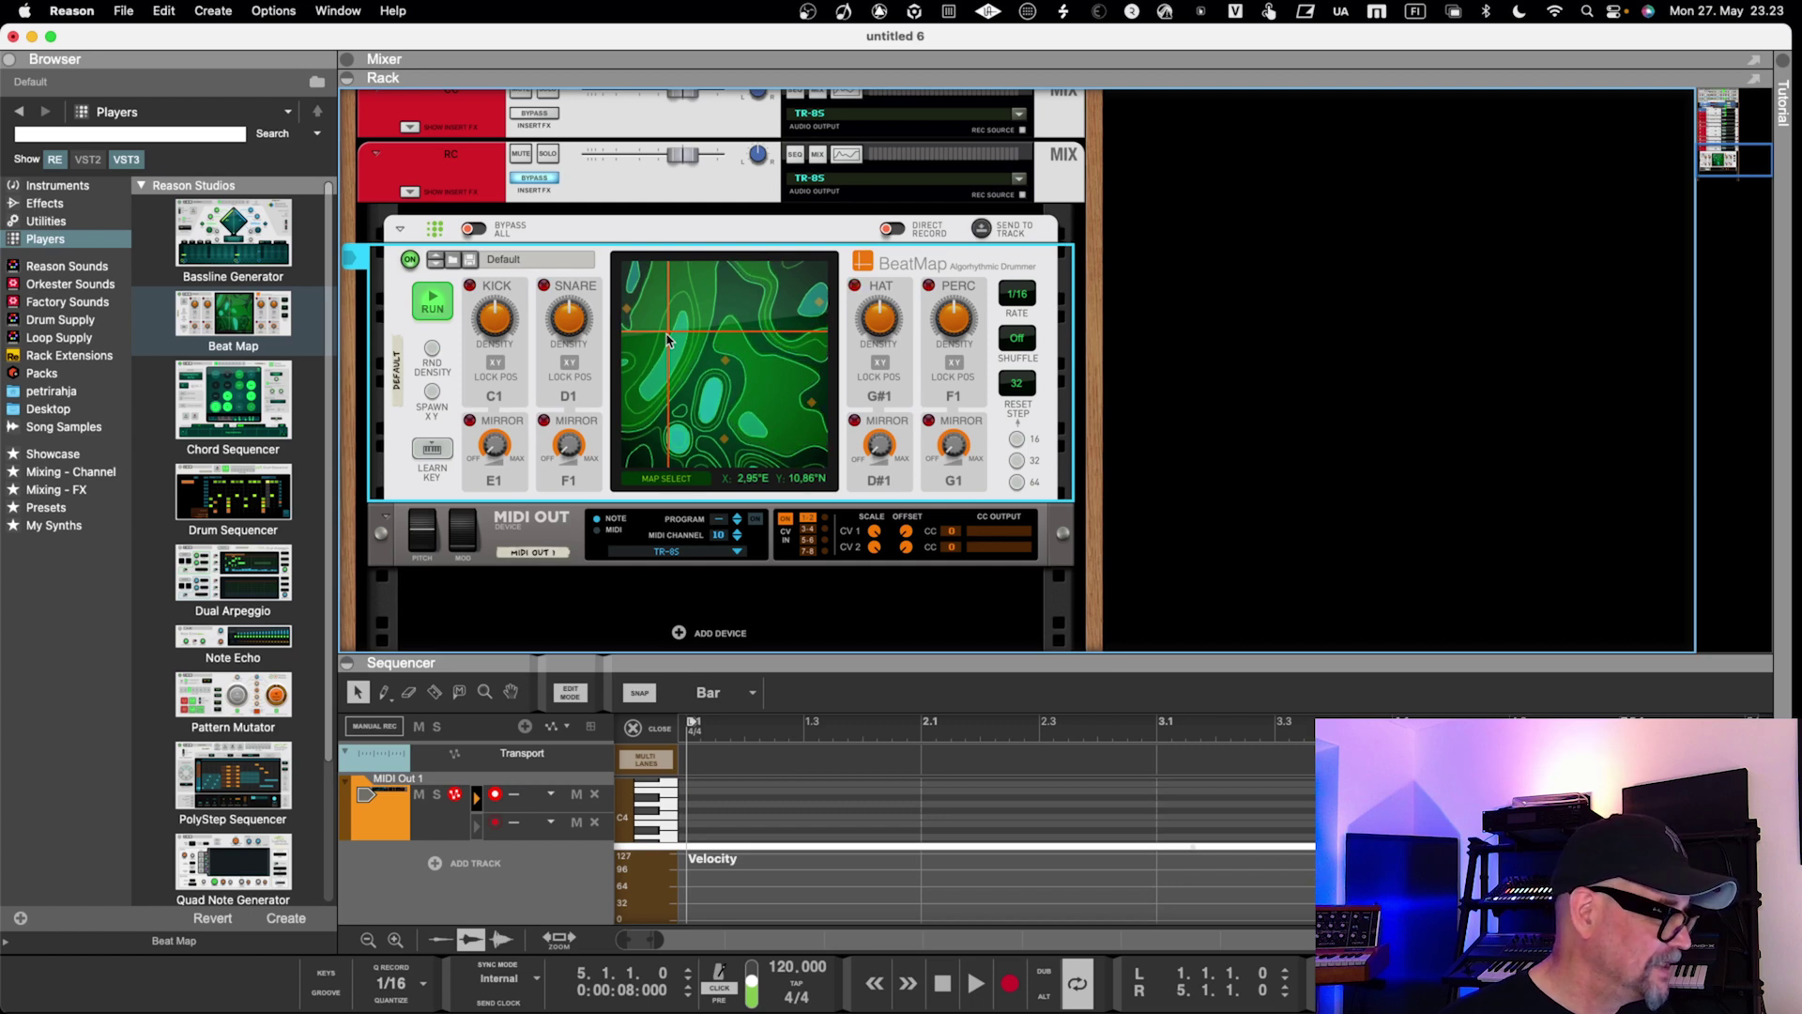
{"action": "left_click_drag", "start_coordinate": [667, 340], "coordinate": [706, 419]}
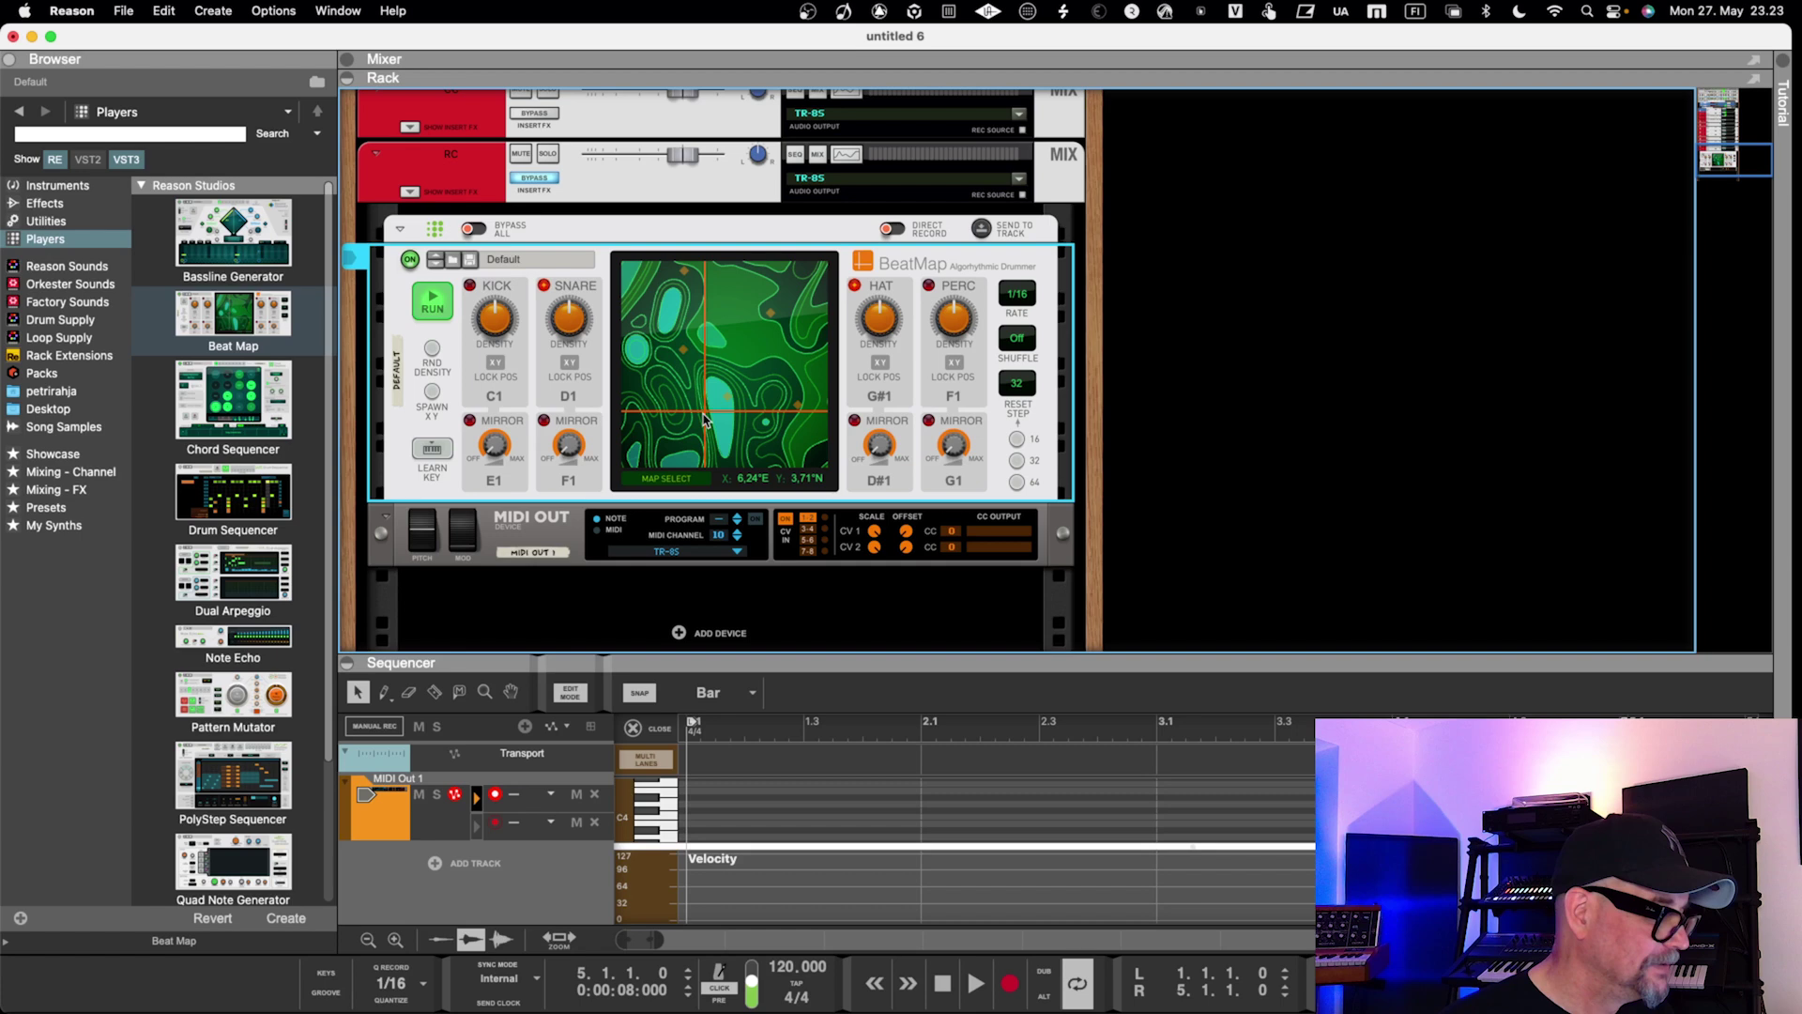
{"action": "left_click", "coordinate": [445, 294]}
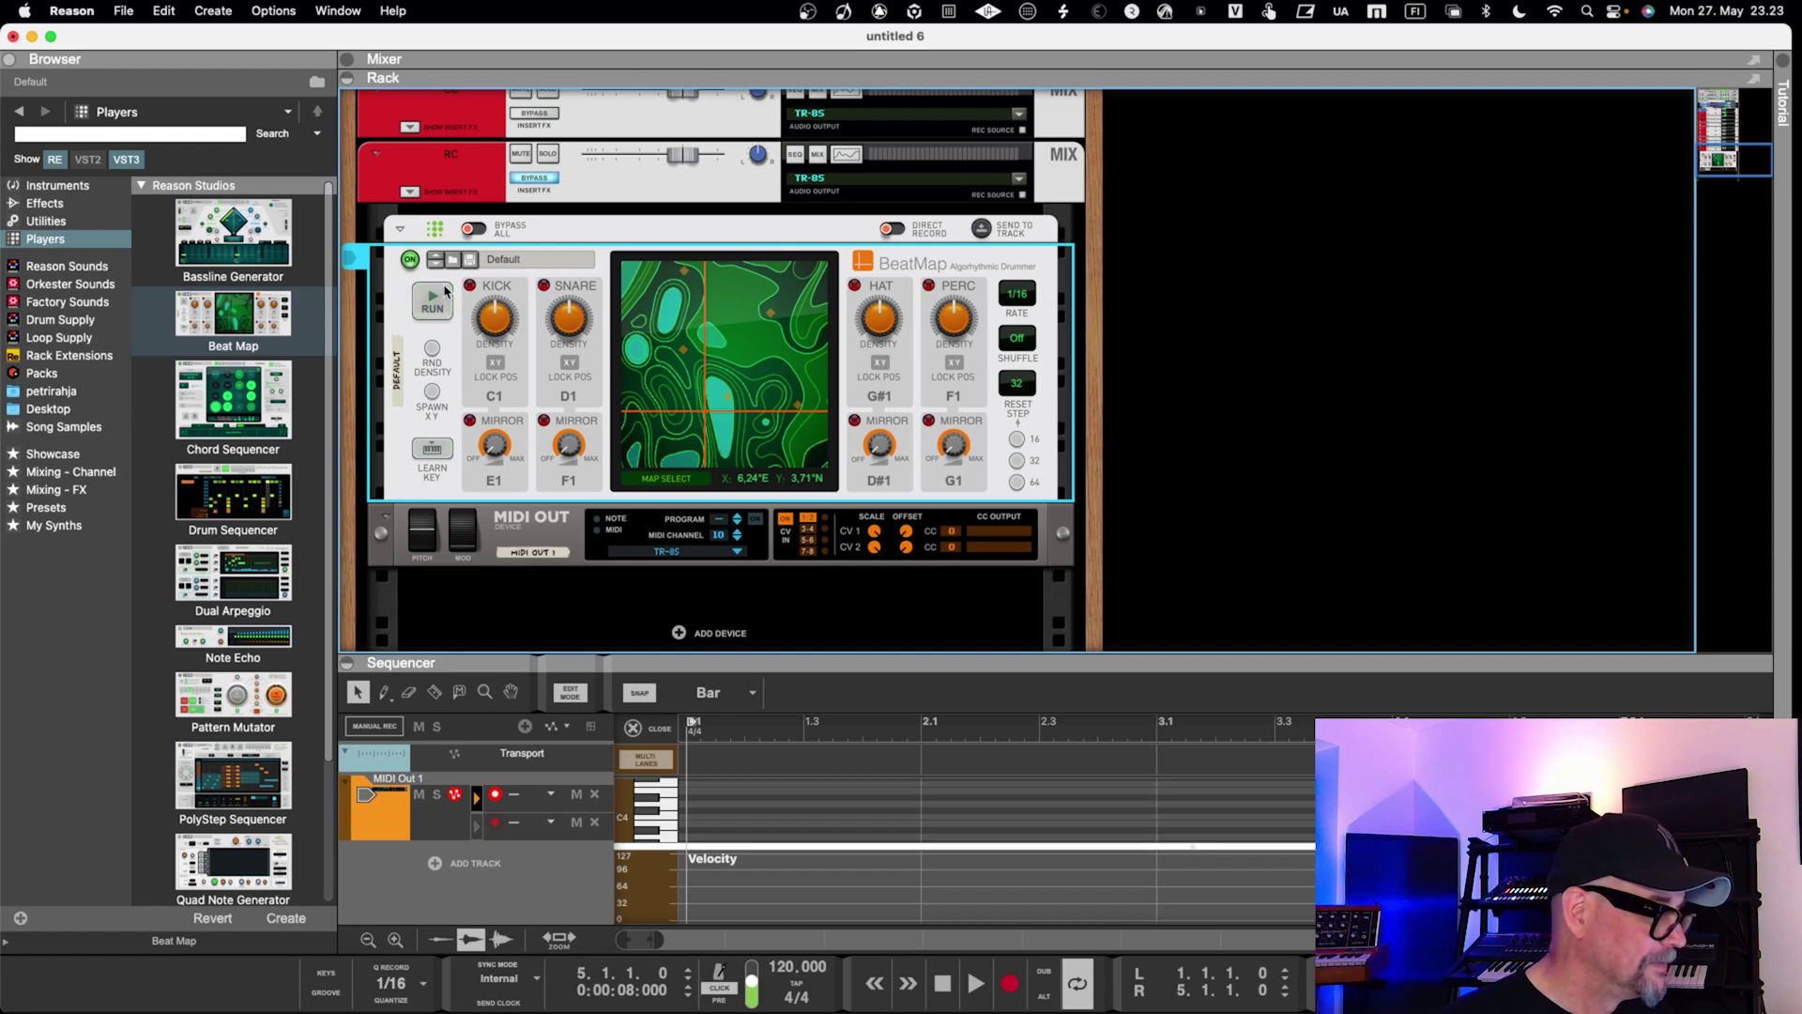
Send Beat Map's generated beat to the MIDI Out 1 track as a clip and review the rack.
{"action": "left_click", "coordinate": [982, 230]}
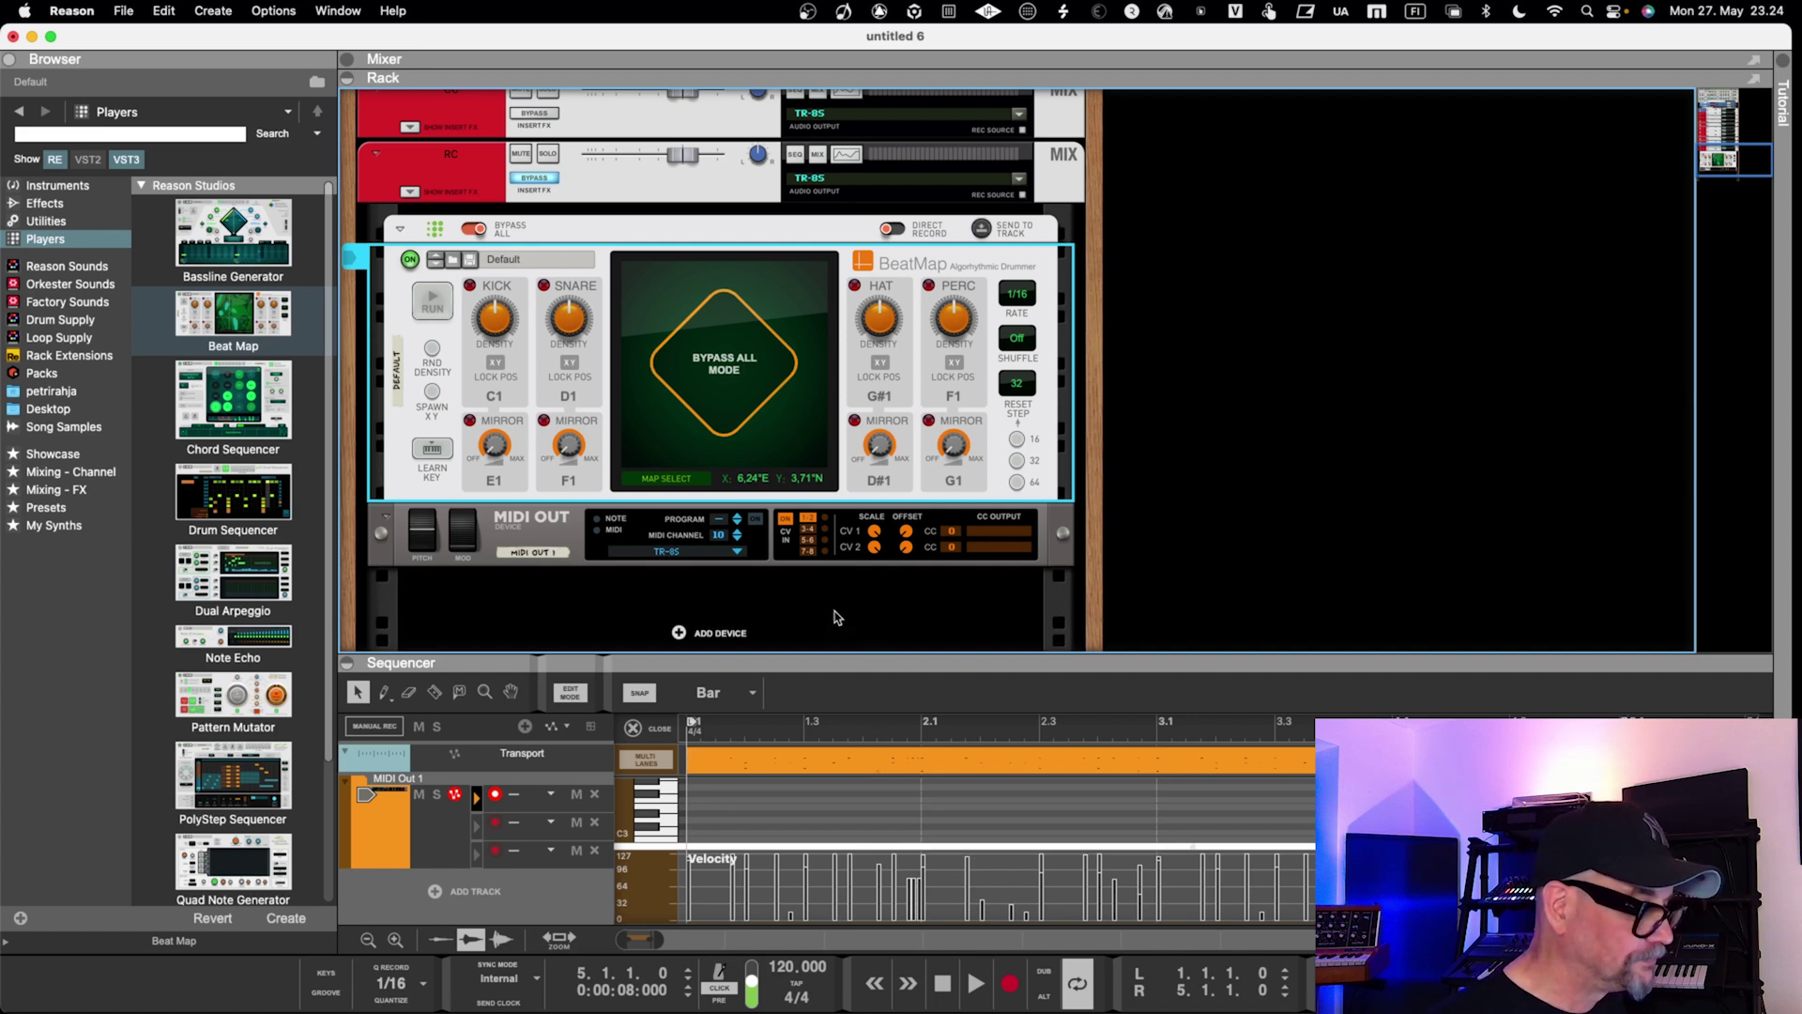
{"action": "left_click", "coordinate": [784, 237]}
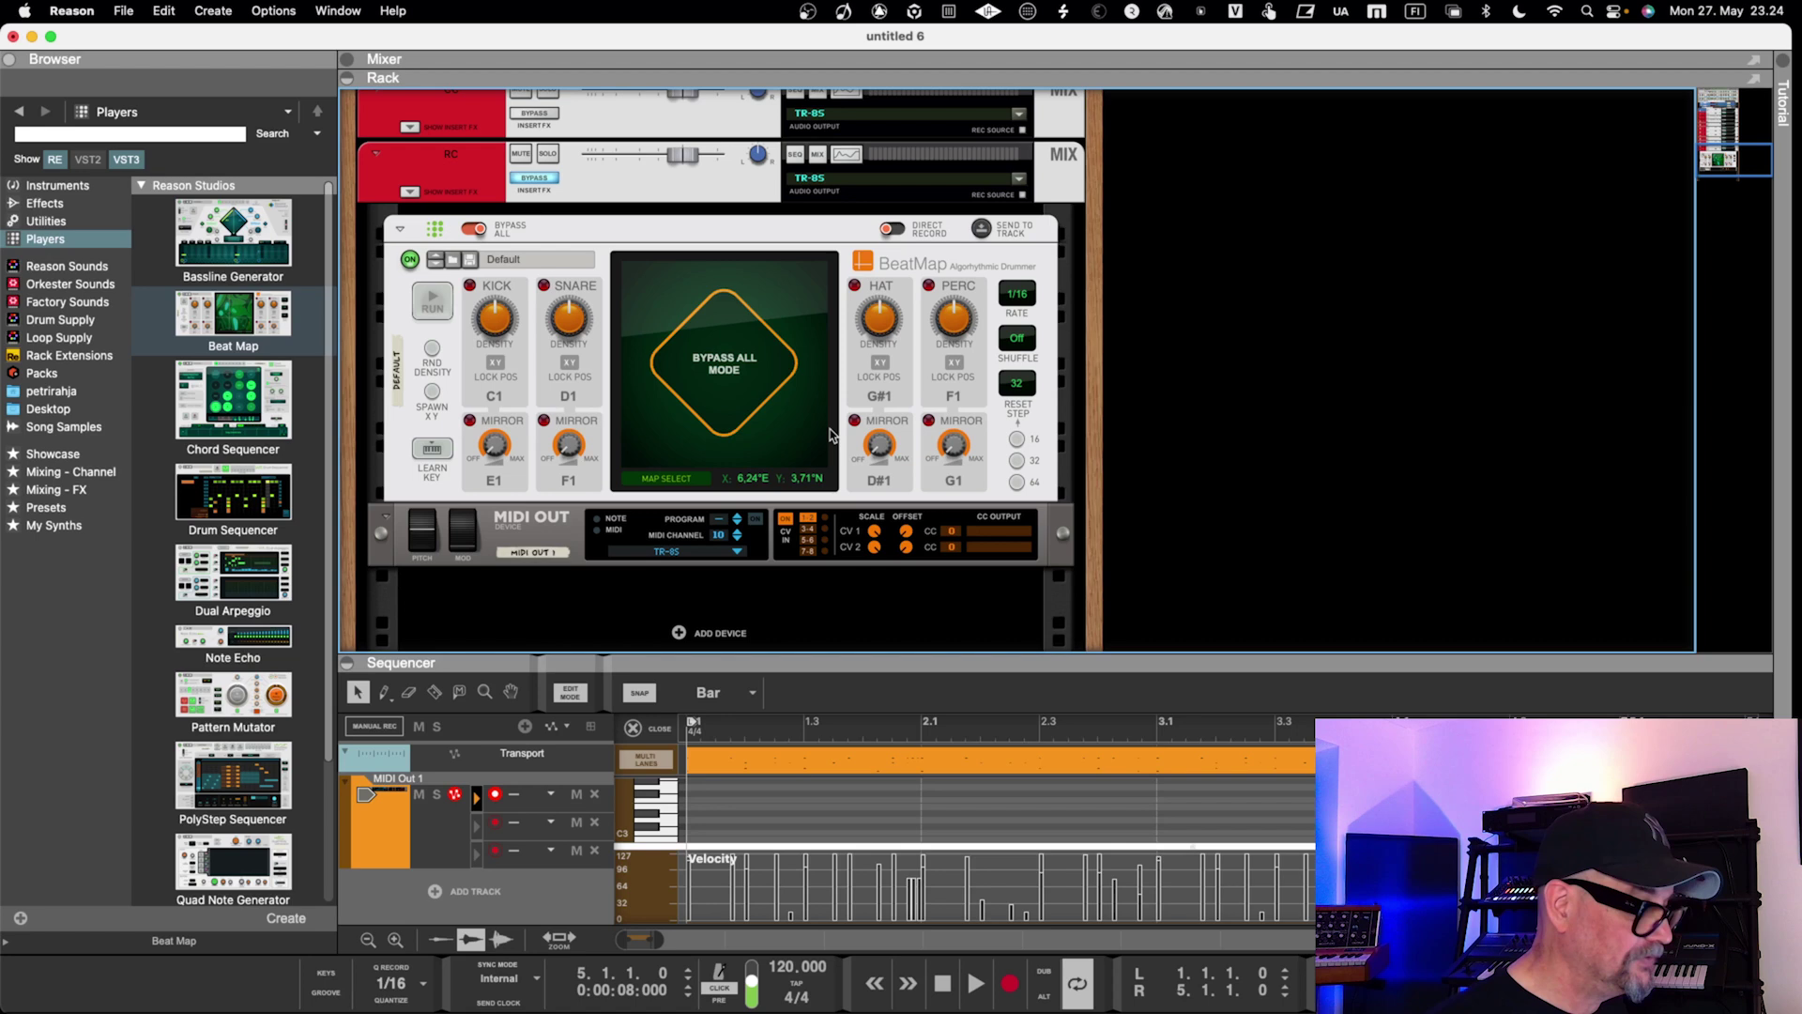
{"action": "scroll", "coordinate": [772, 478], "scroll_direction": "up", "scroll_amount": 5}
{"action": "scroll", "coordinate": [772, 478], "scroll_direction": "down", "scroll_amount": 3}
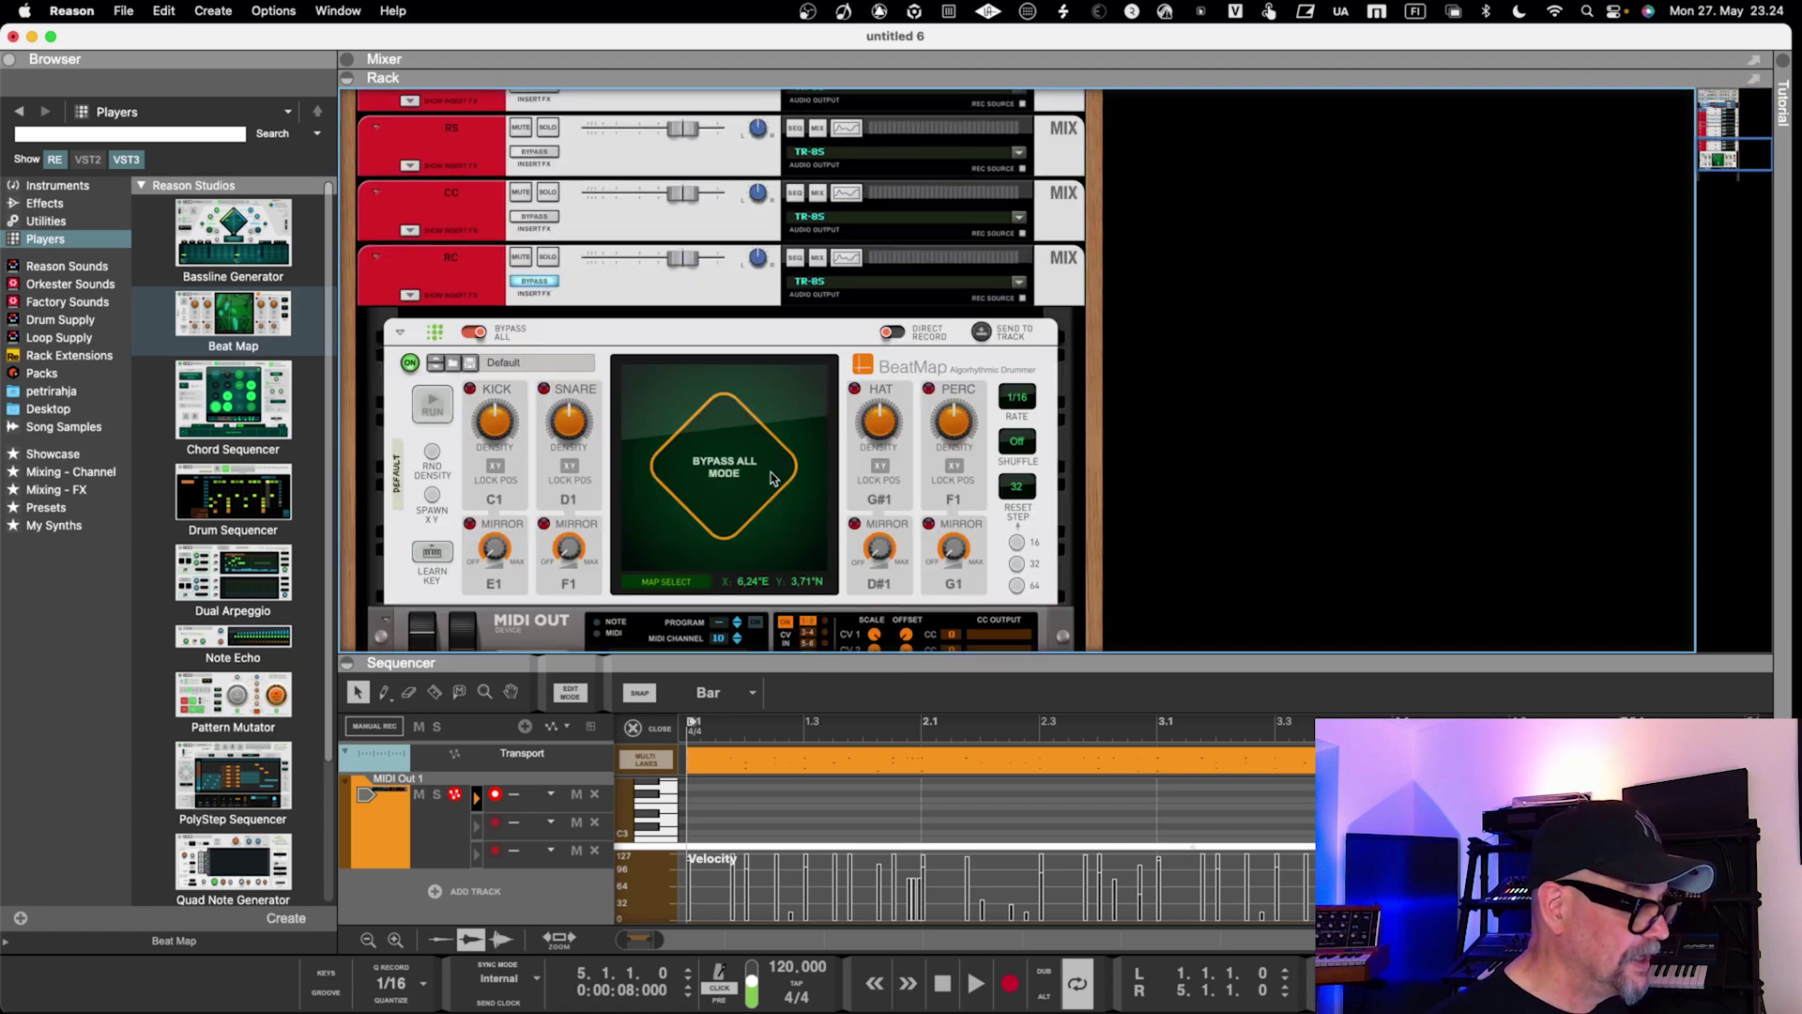
{"action": "scroll", "coordinate": [772, 479], "scroll_direction": "up", "scroll_amount": 10}
{"action": "scroll", "coordinate": [772, 479], "scroll_direction": "down", "scroll_amount": 15}
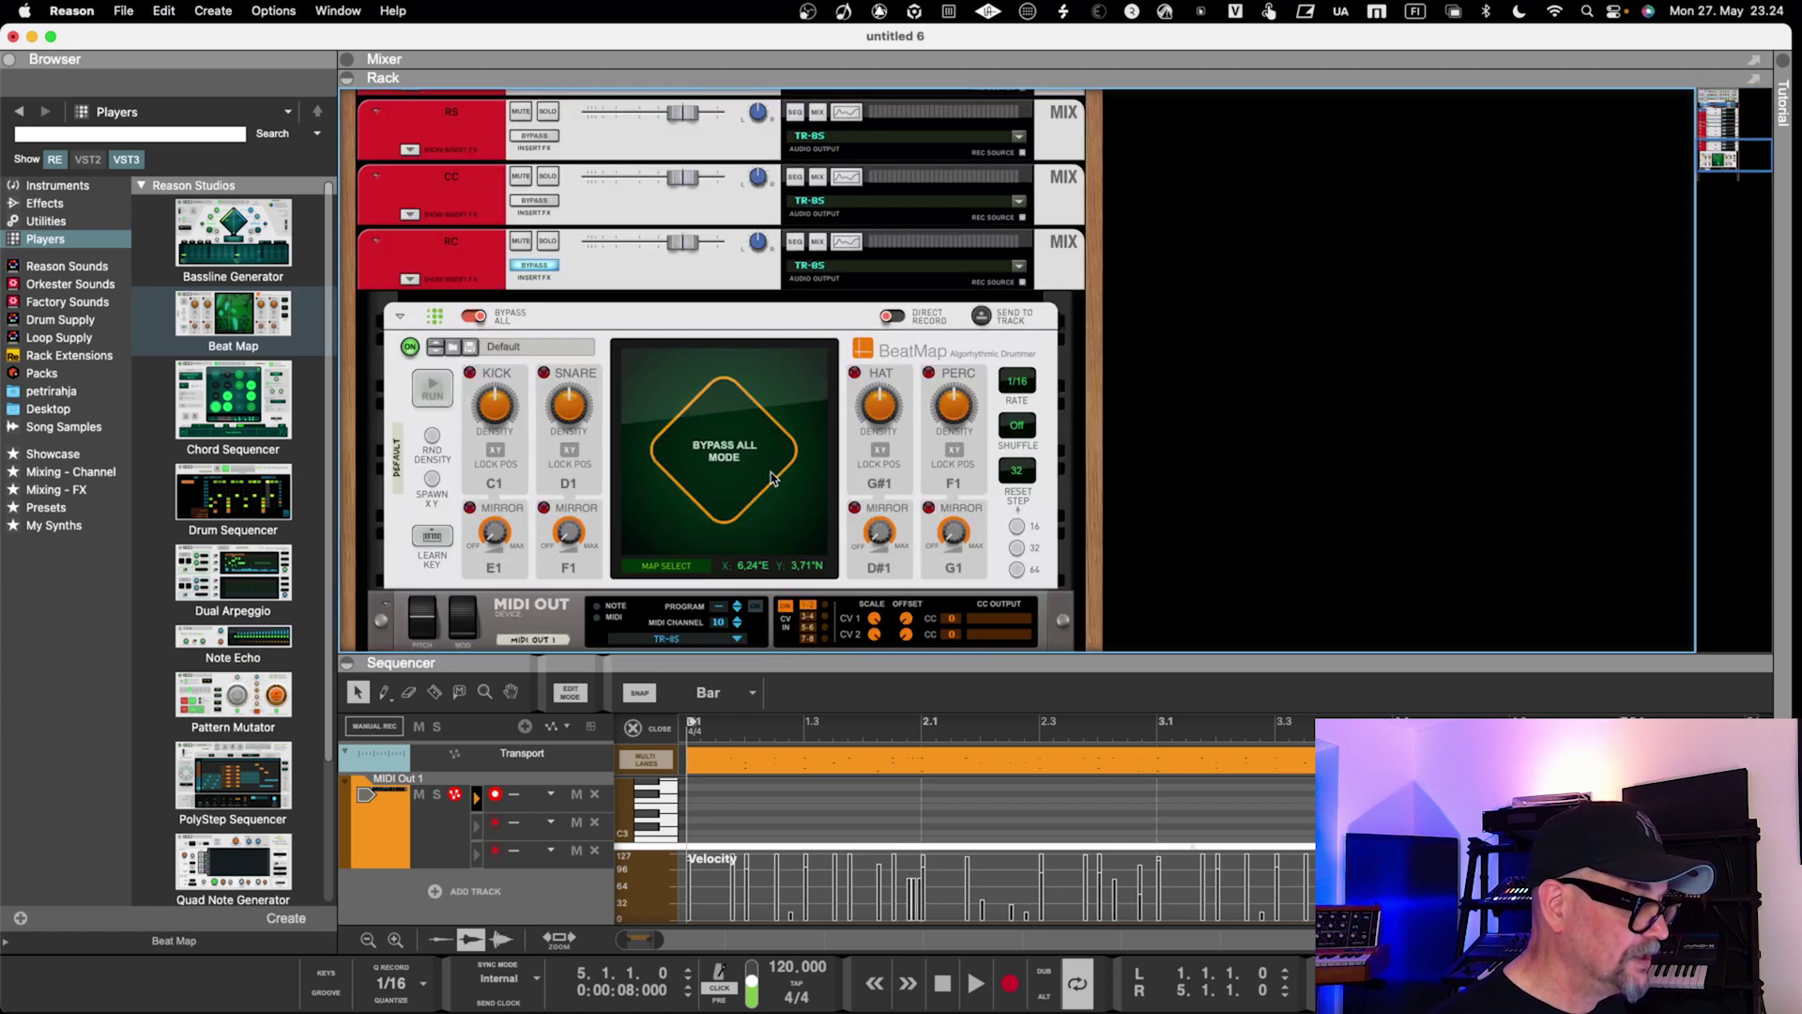
{"action": "scroll", "coordinate": [771, 479], "scroll_direction": "up", "scroll_amount": 1}
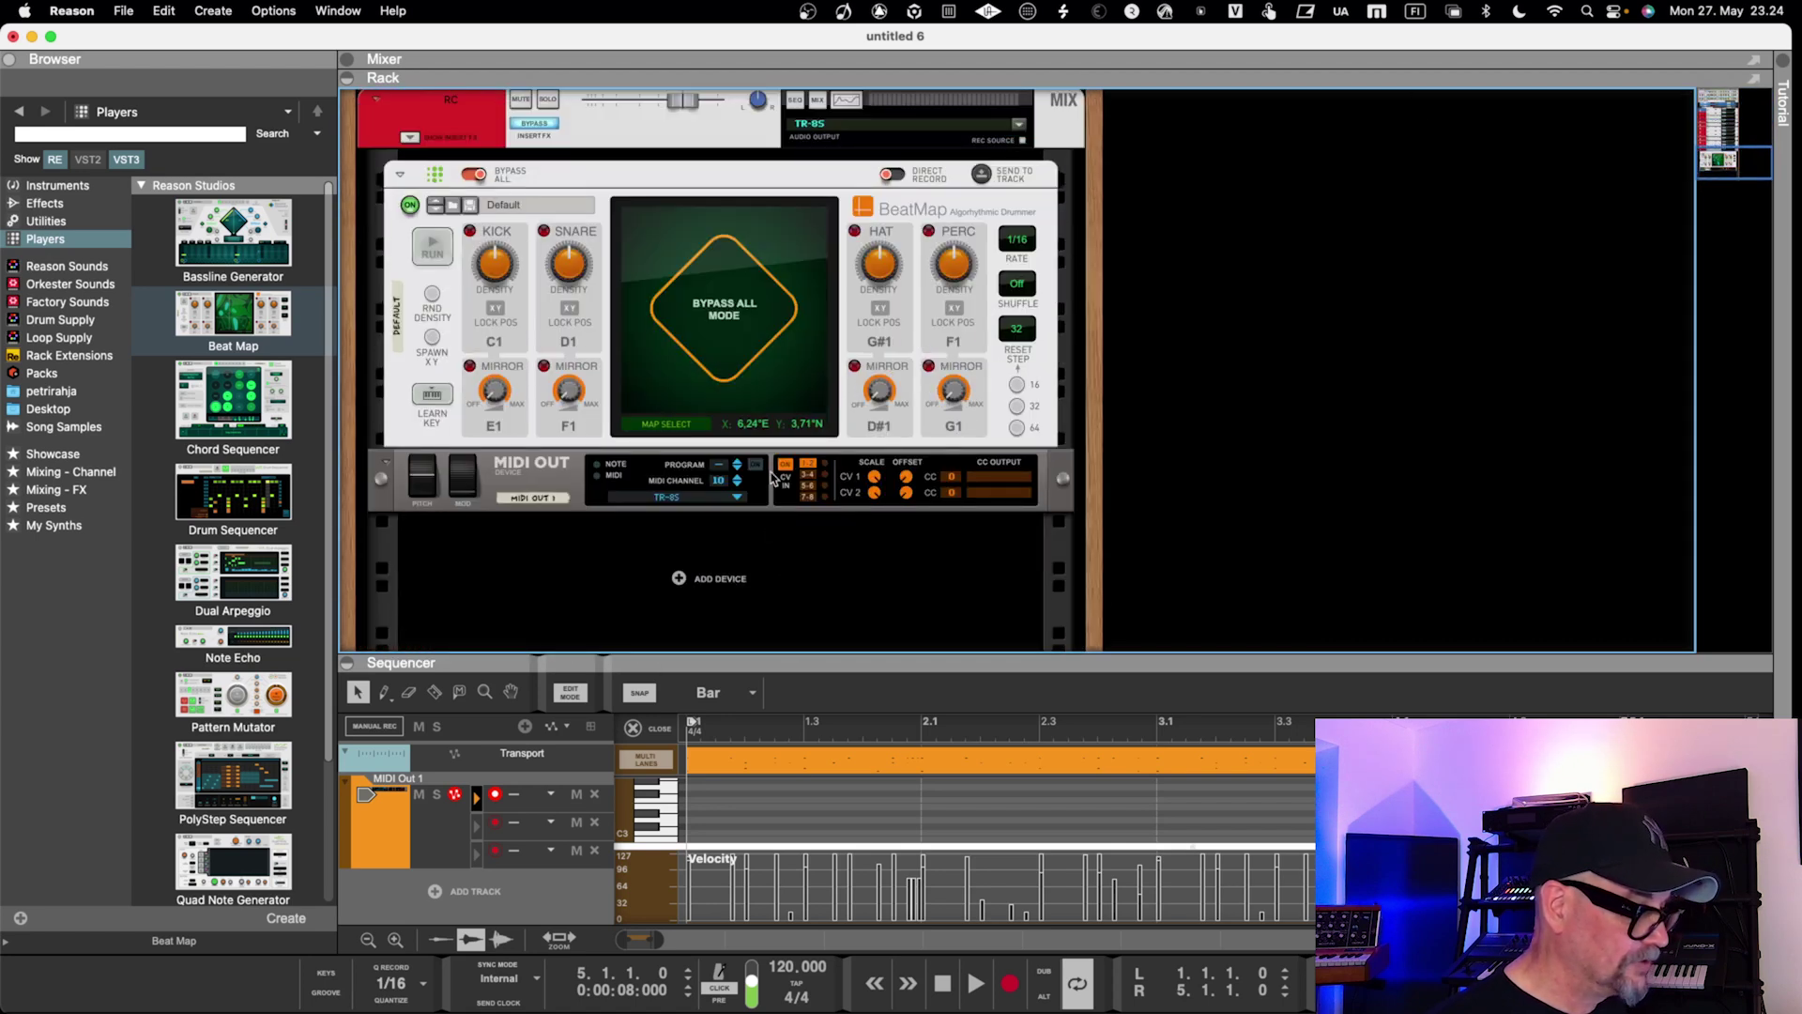